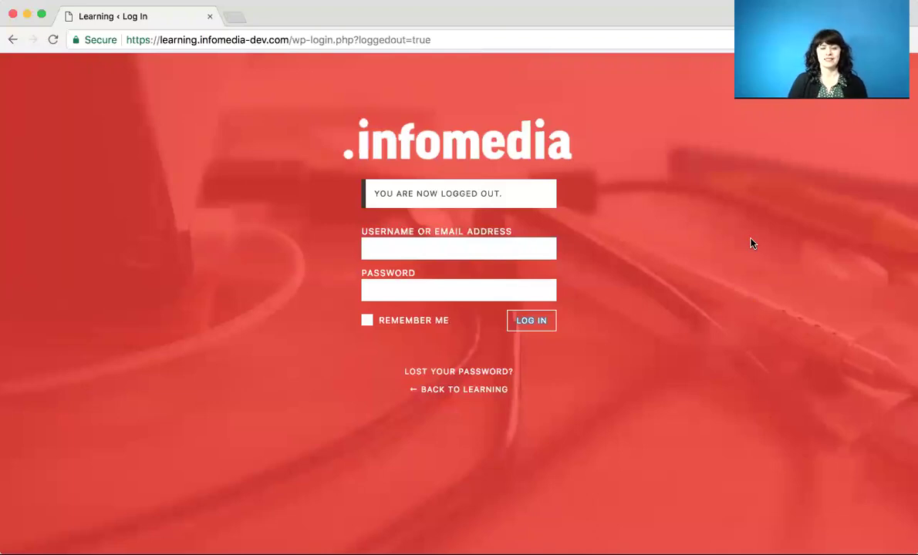
Open the site's admin login page by going to learning.infomedia-dev.com/wp-admin
click(432, 40)
drag(439, 40, 292, 39)
key(BackSpace)
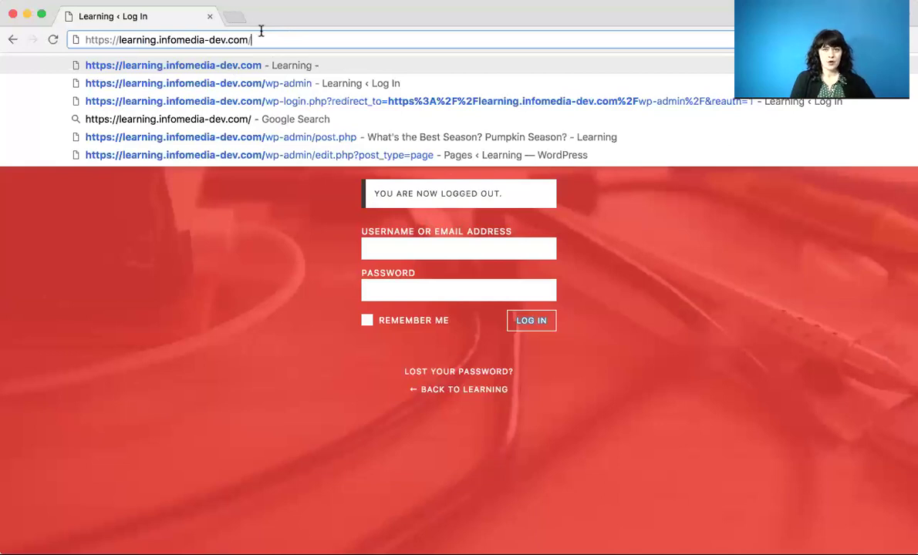
text(wp)
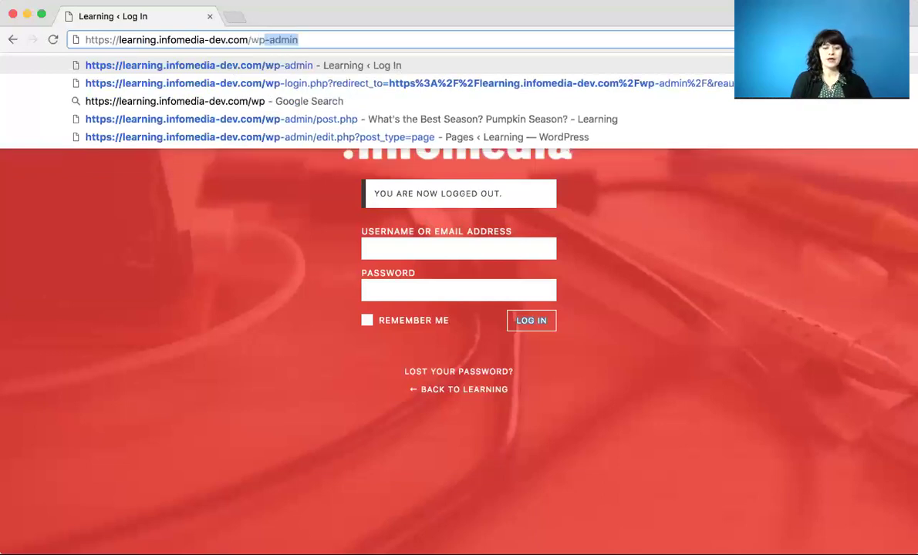
text(-admin)
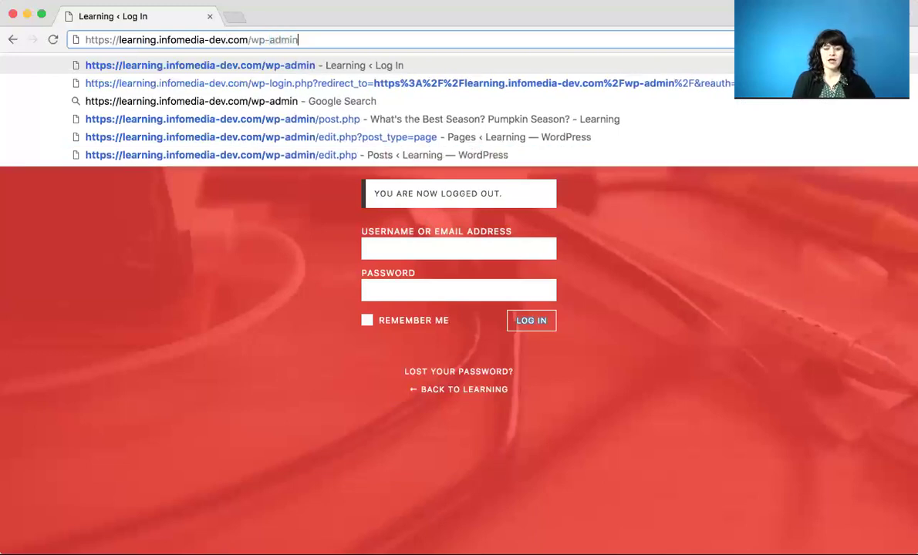
key(Return)
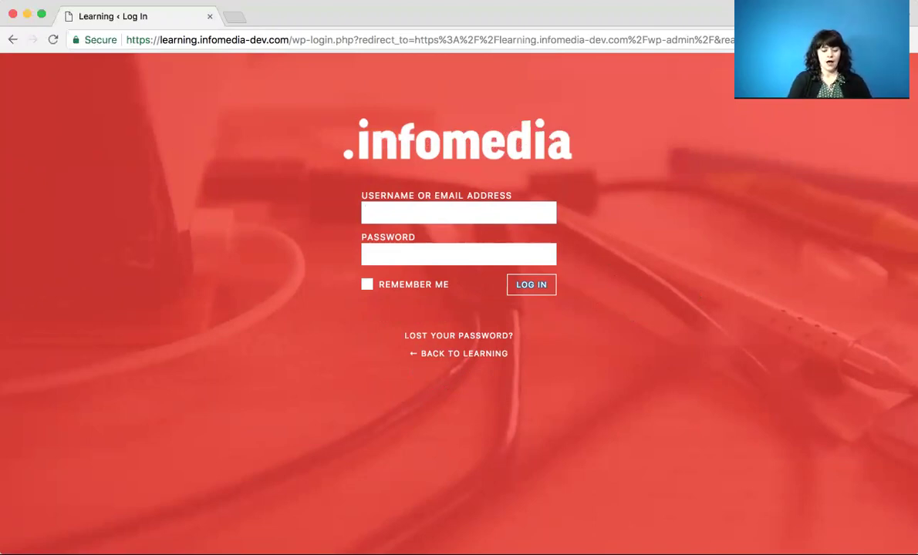
Log in to the admin area with the username Tester and the account password
text(Tester)
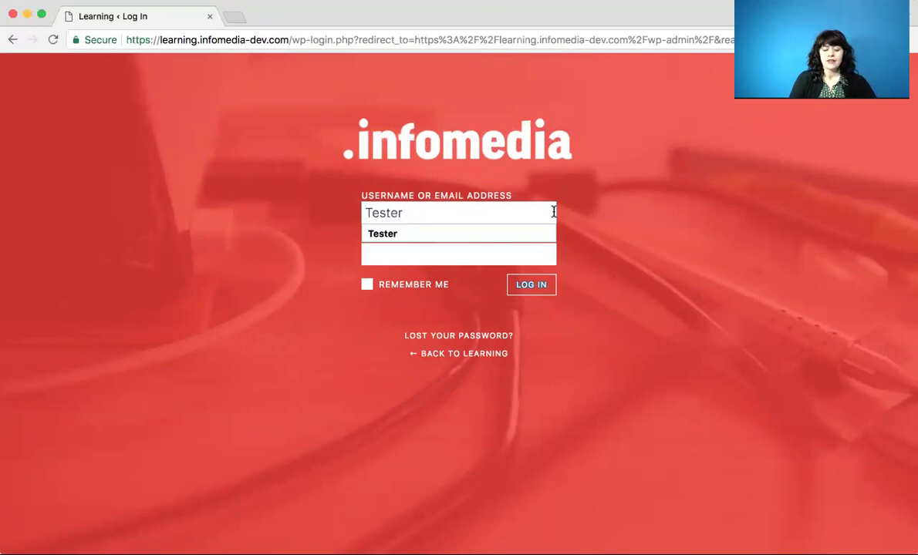
click(490, 259)
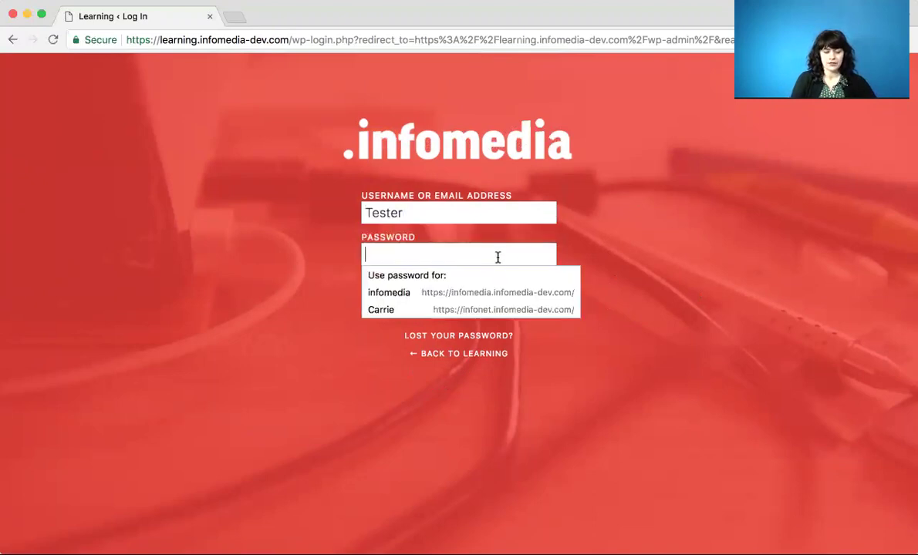
click(641, 249)
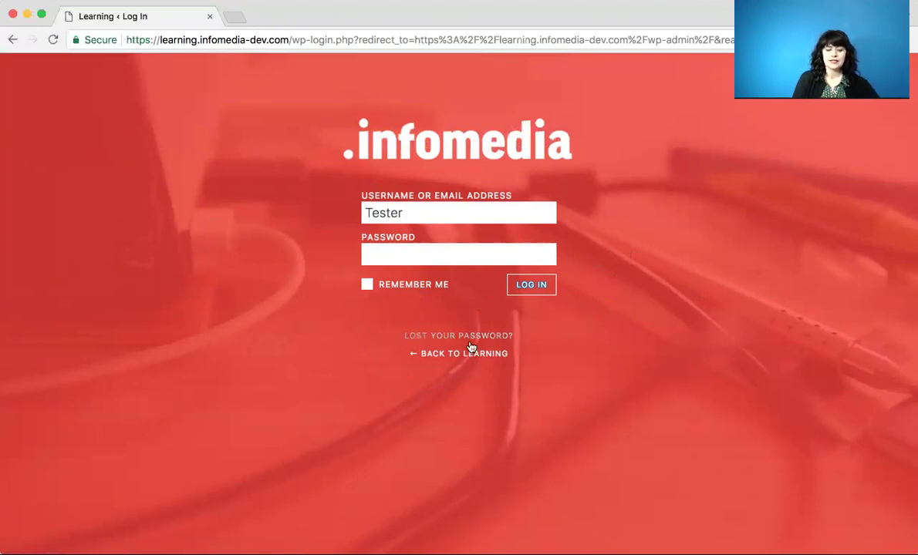
click(417, 261)
text(*********)
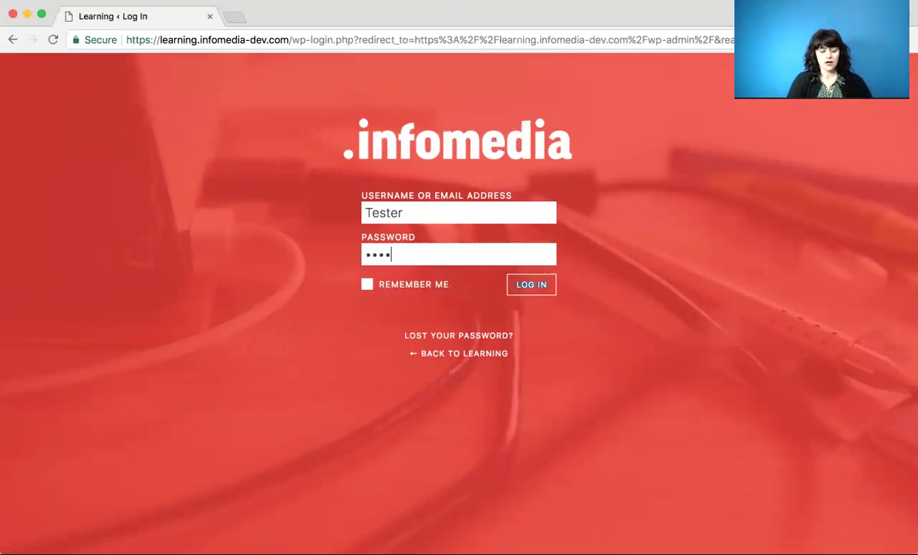
text(****)
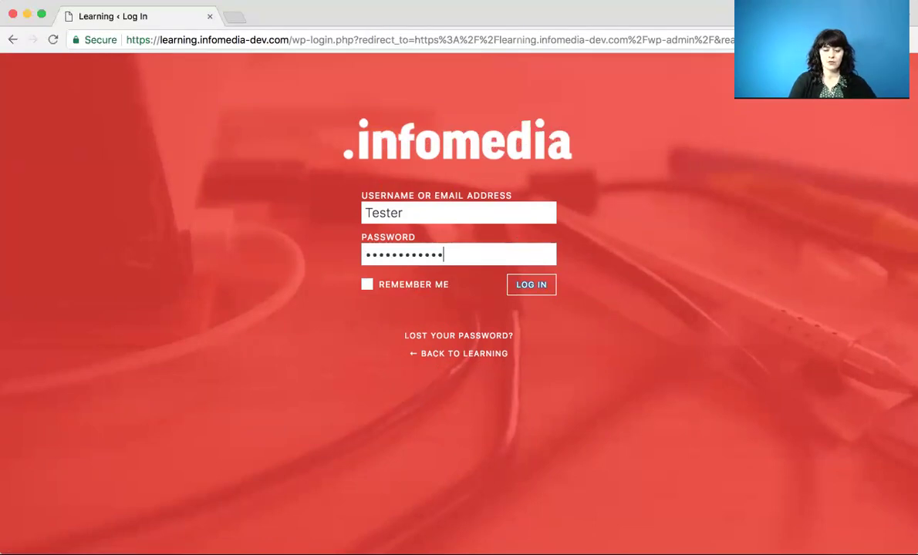
click(522, 288)
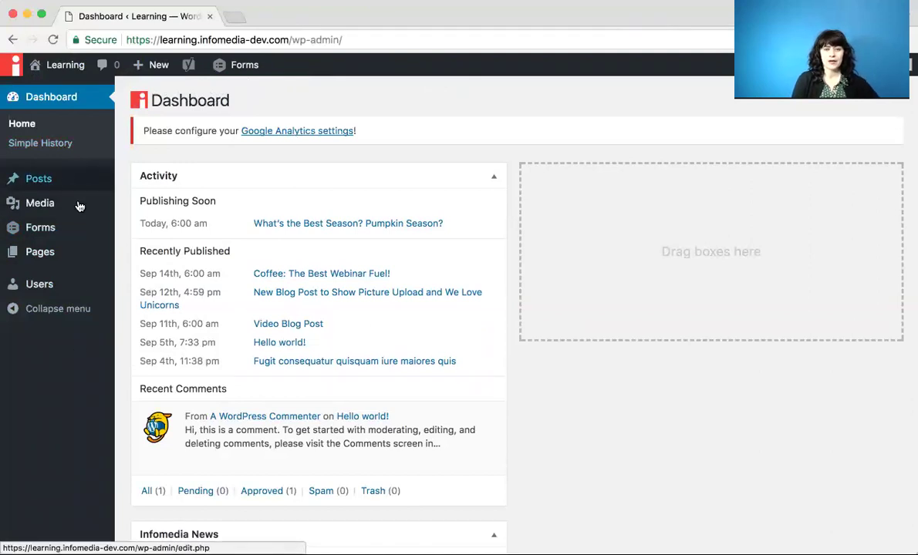
Visit the live Learning site from the dashboard and look over its home page
mouse_move(71, 172)
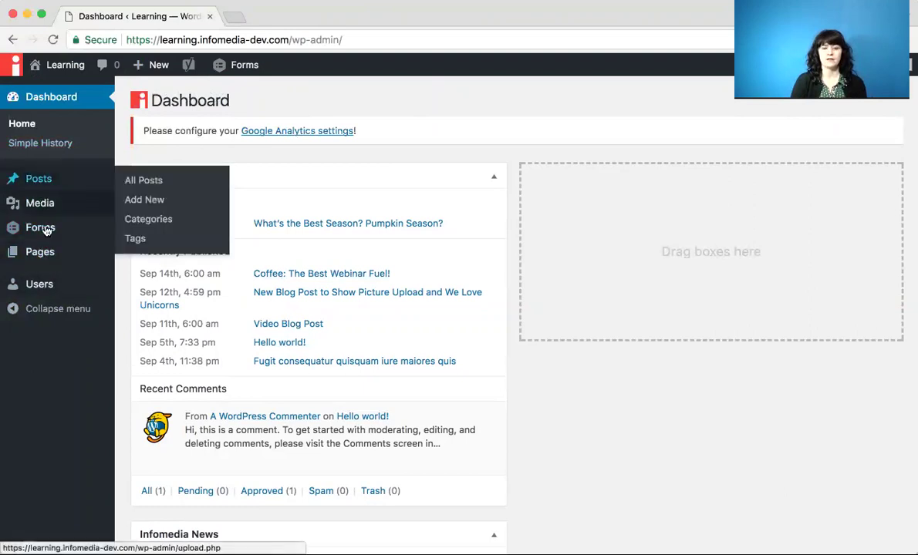
mouse_move(49, 263)
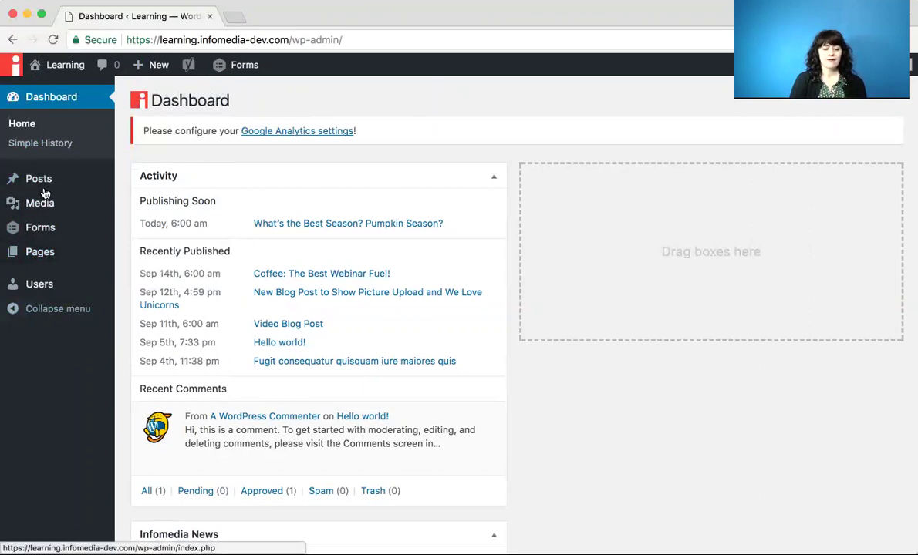
mouse_move(54, 267)
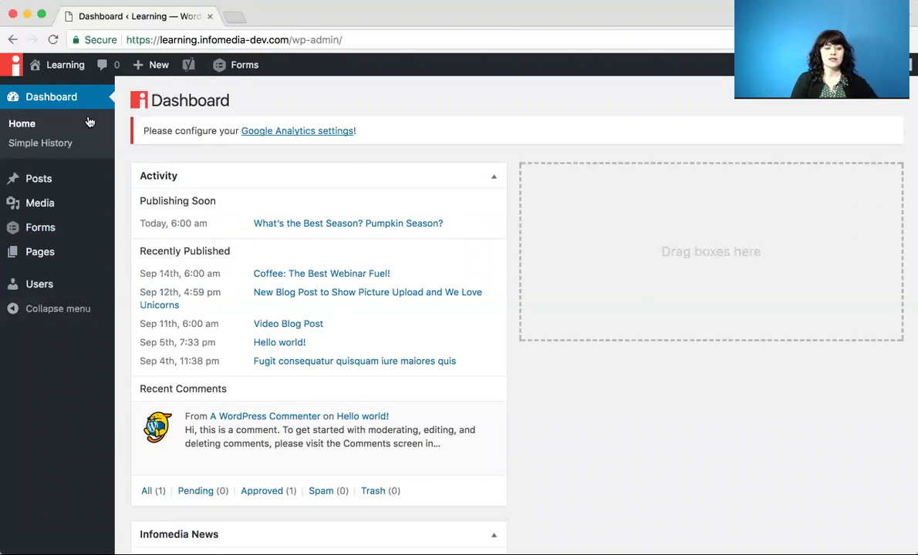
mouse_move(33, 68)
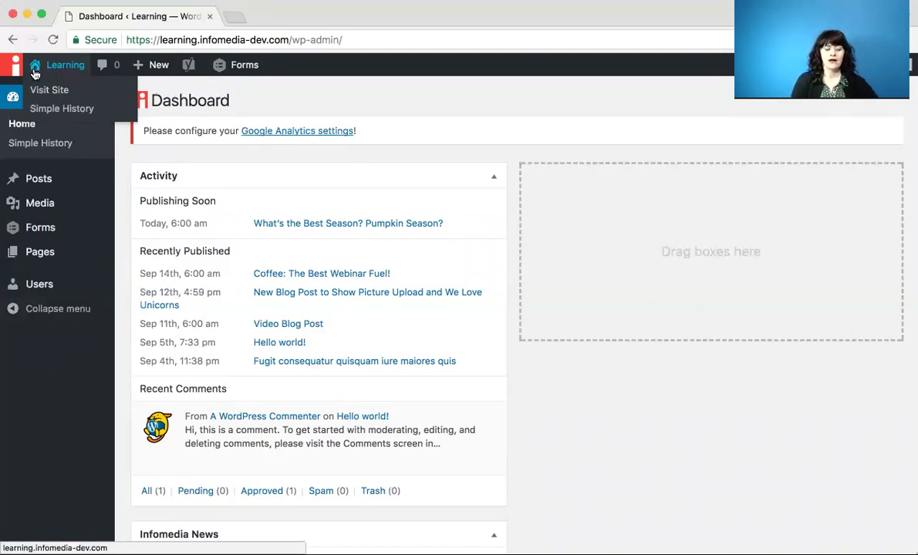
click(35, 72)
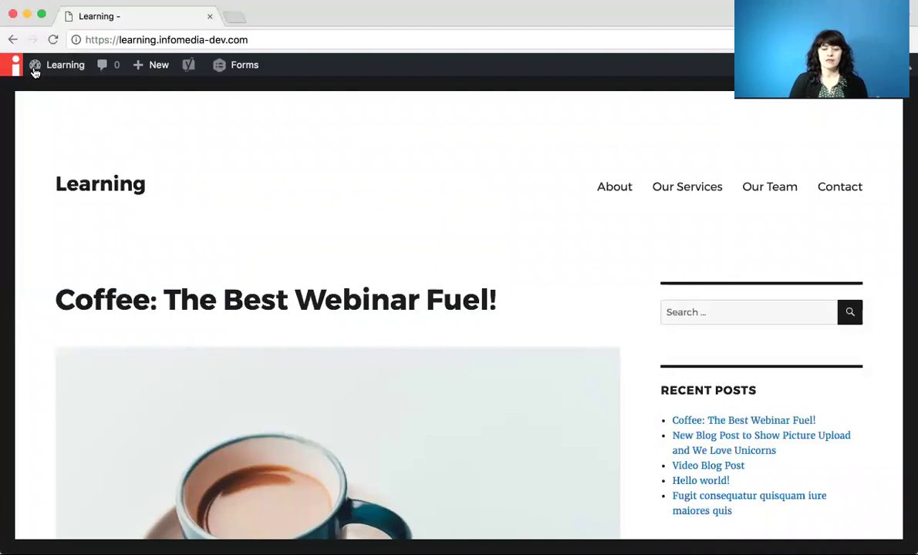
scroll(192, 190, down, 5)
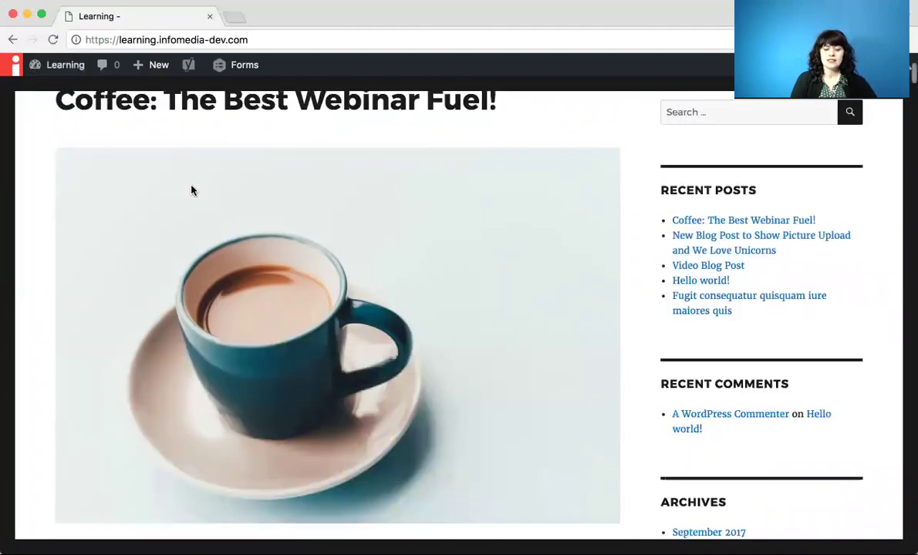
scroll(192, 190, up, 5)
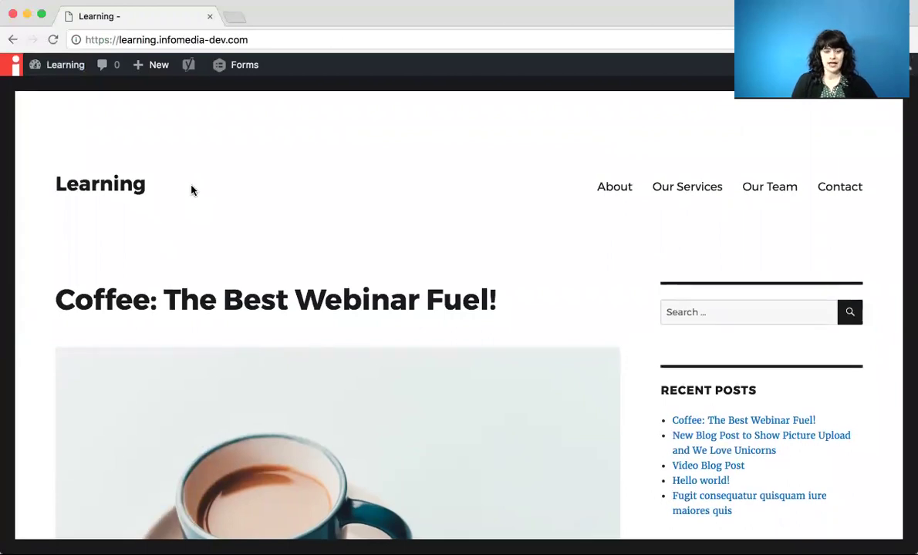
scroll(192, 191, down, 1)
scroll(192, 190, up, 1)
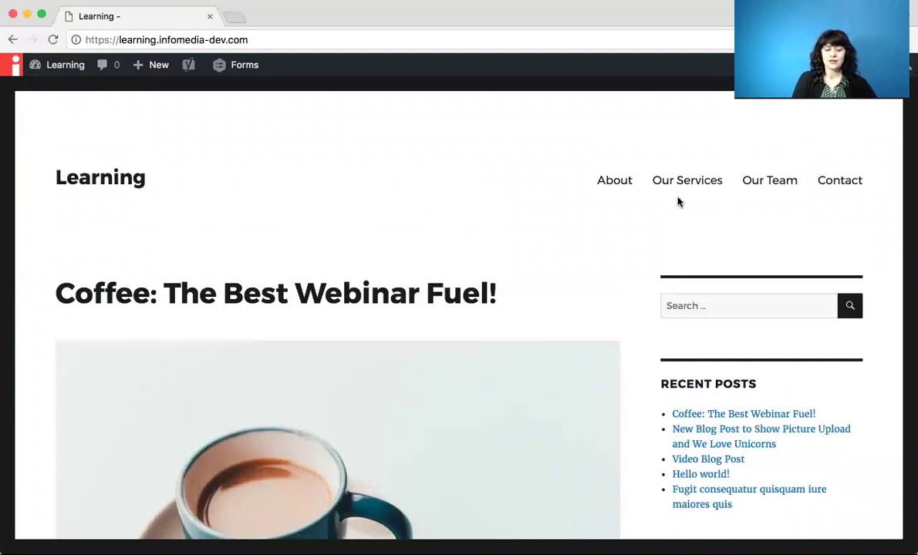
View the live site's Our Services and Our Team pages, and return to the dashboard
click(699, 188)
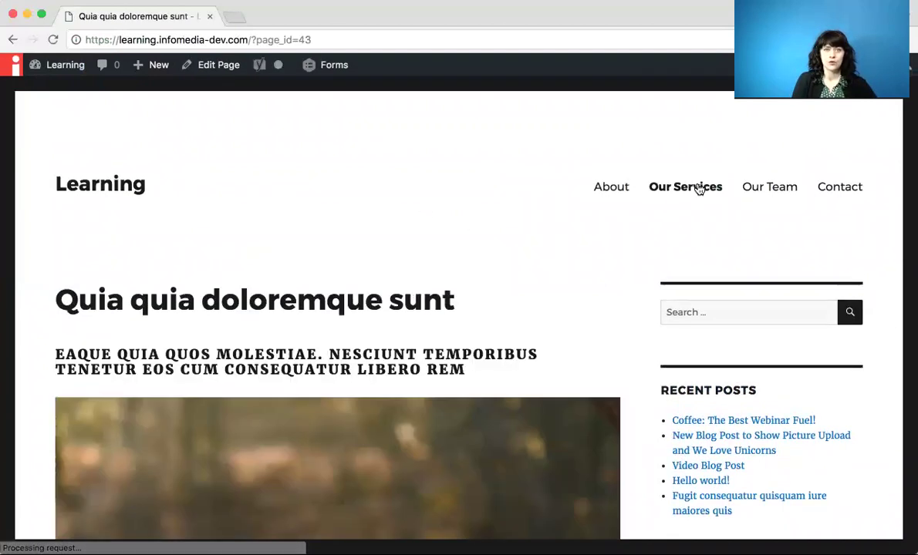
click(787, 188)
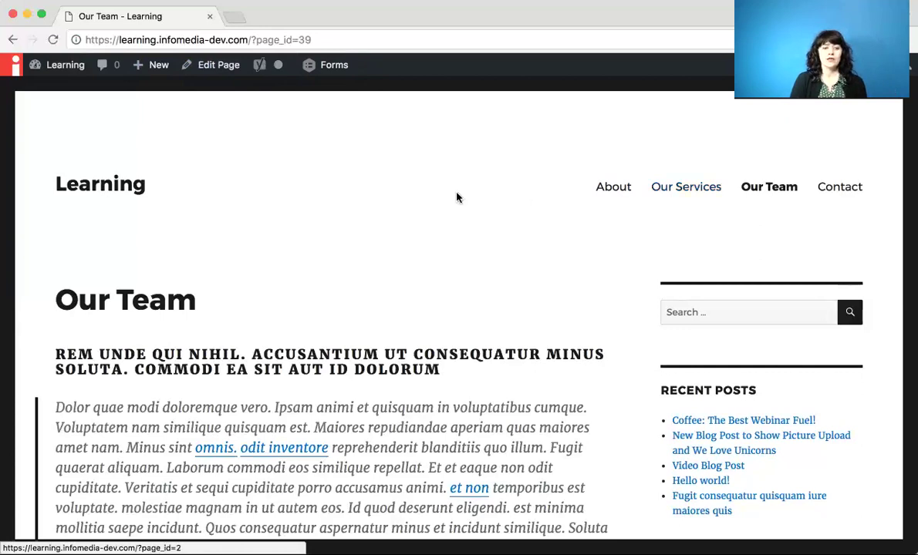
mouse_move(37, 71)
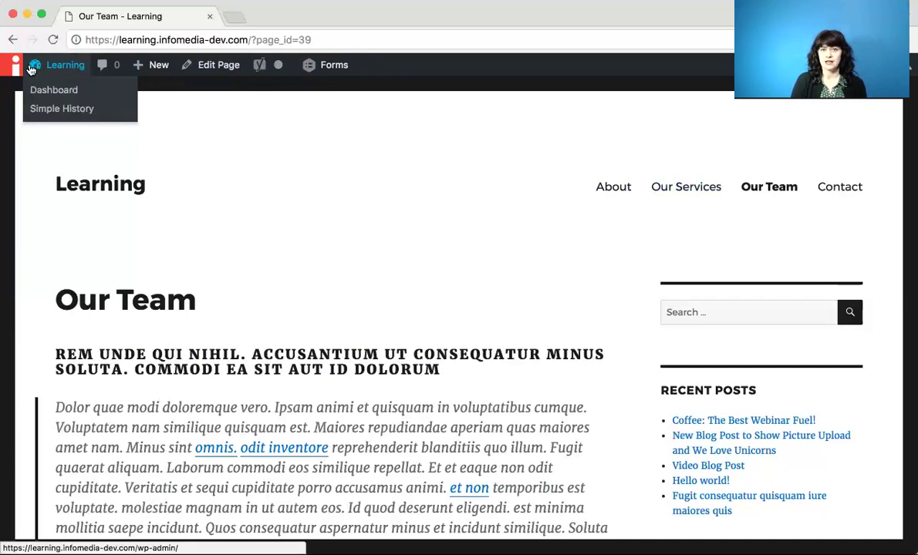
click(31, 69)
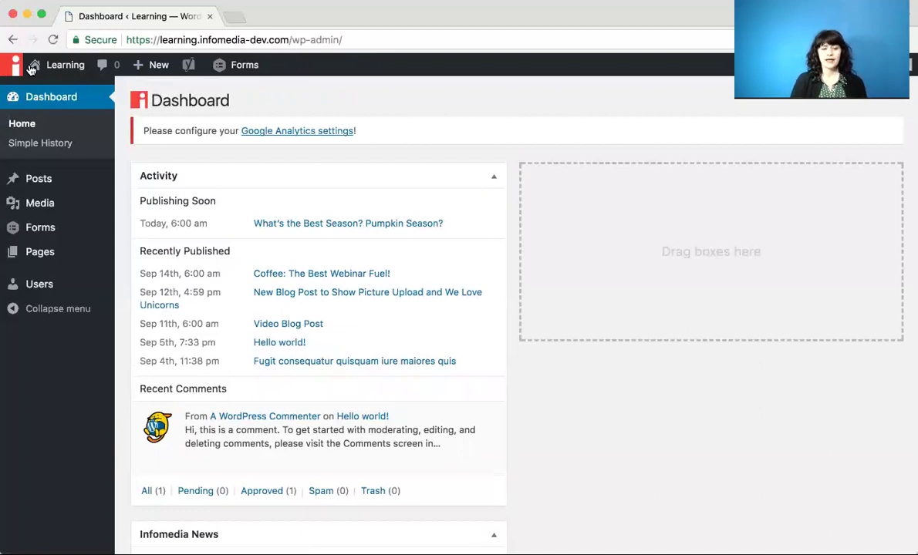
Open the list of all posts from the dashboard
mouse_move(44, 64)
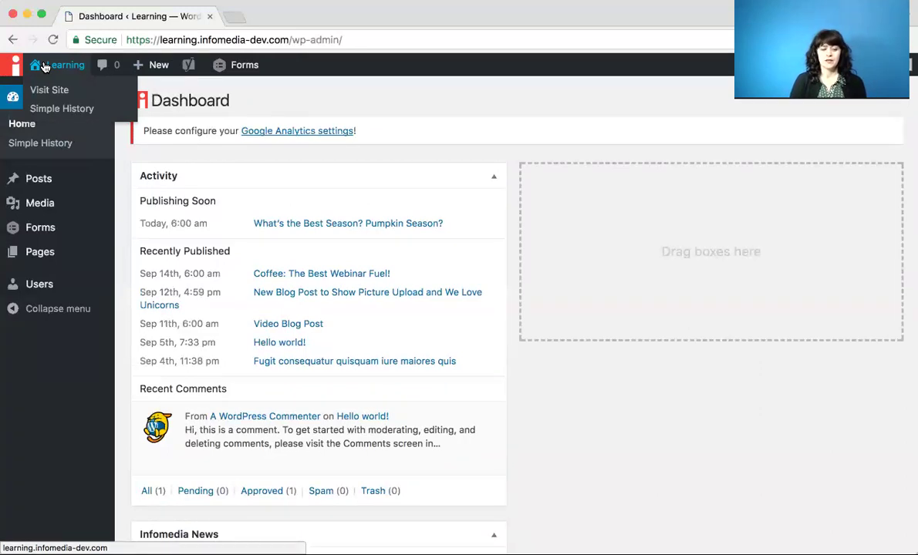
mouse_move(70, 178)
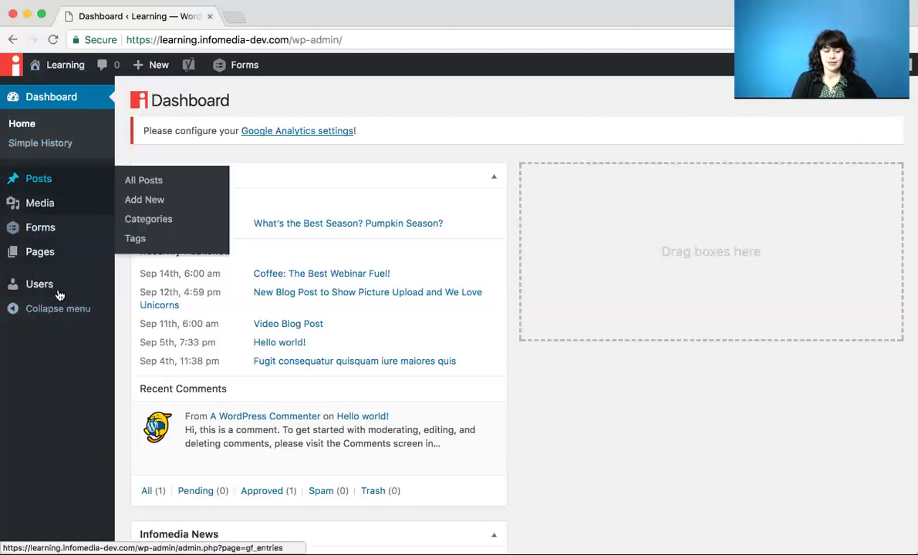
click(45, 180)
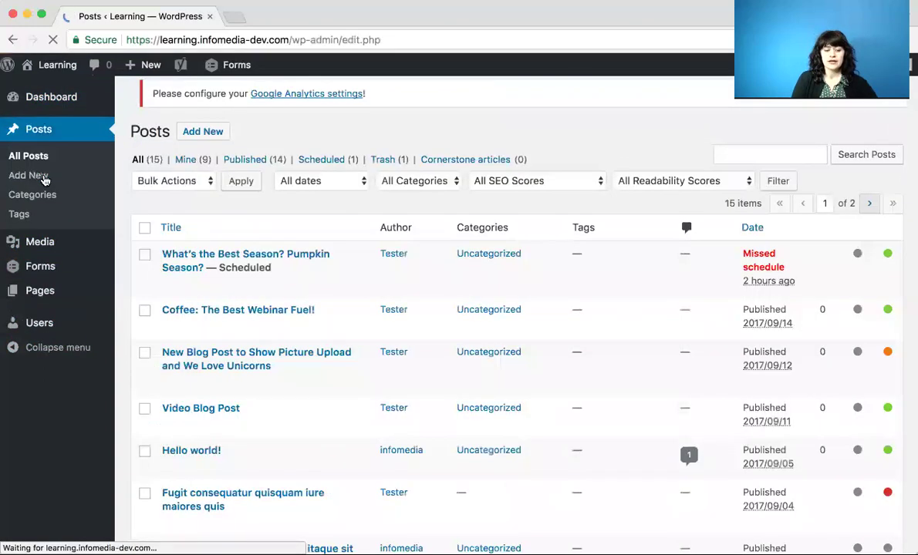
Look through the first page of the posts list, checking titles, authors, categories and publication dates
scroll(233, 253, down, 3)
scroll(233, 253, up, 3)
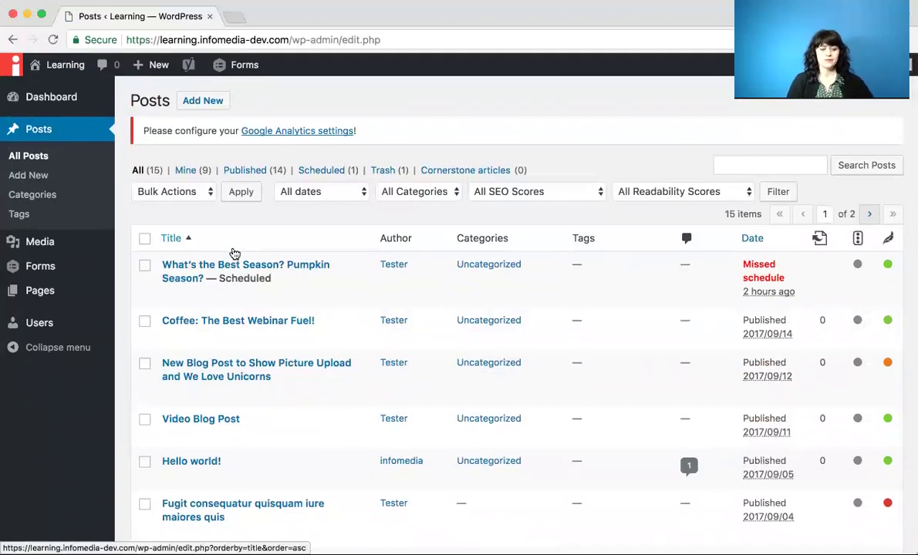
scroll(239, 248, down, 1)
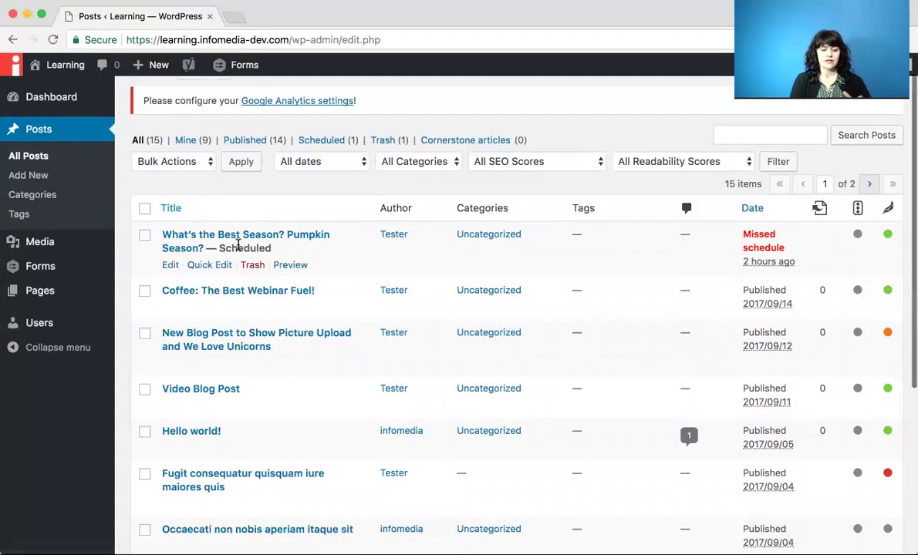
scroll(240, 246, down, 2)
scroll(267, 193, down, 1)
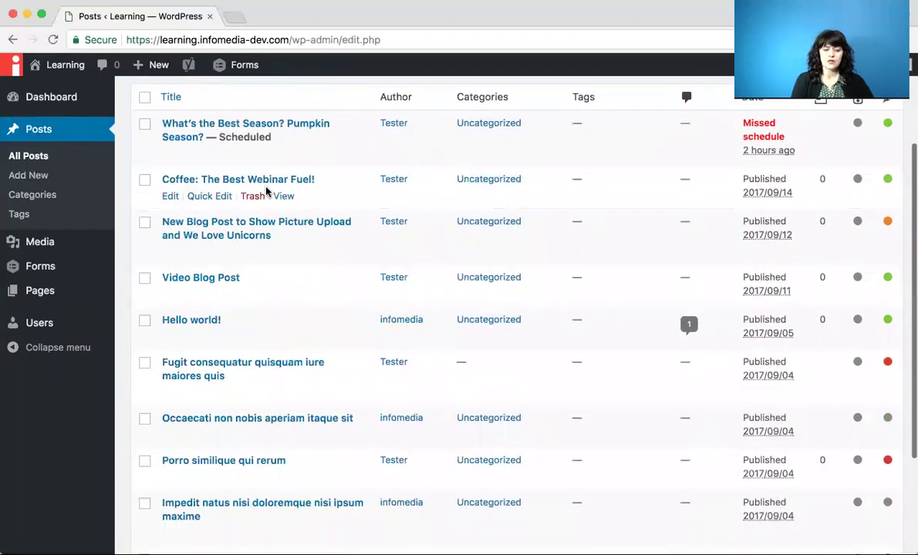
scroll(267, 191, down, 2)
scroll(260, 148, down, 2)
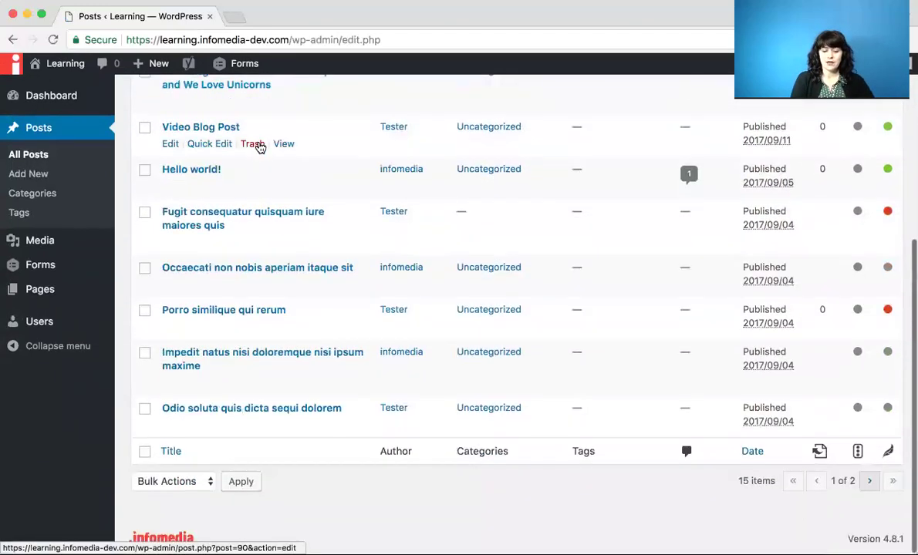
scroll(261, 147, up, 6)
scroll(261, 147, down, 1)
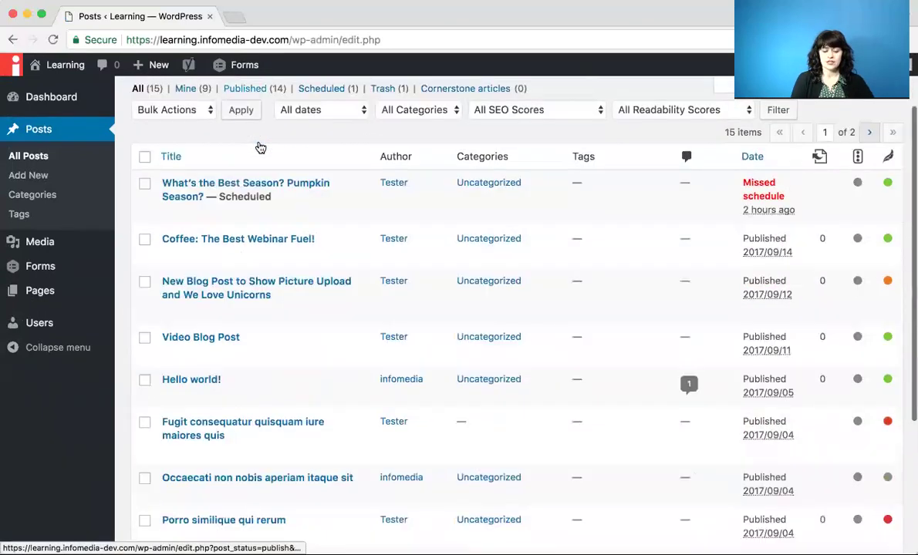
scroll(261, 148, up, 2)
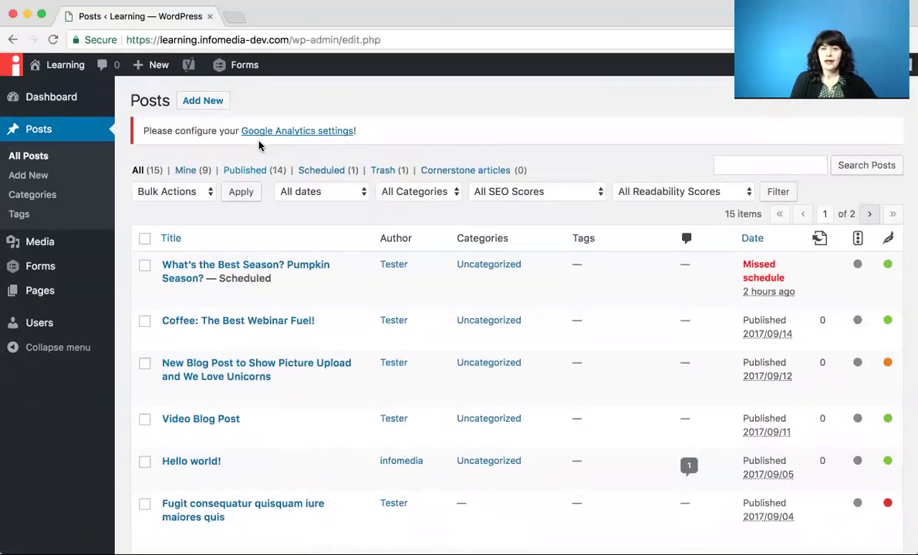
mouse_move(235, 272)
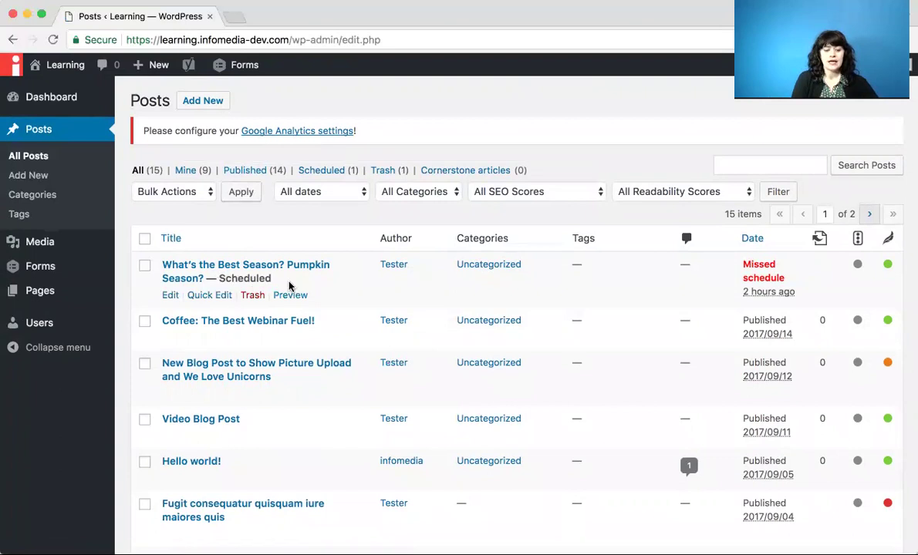
scroll(289, 286, down, 3)
scroll(289, 286, up, 3)
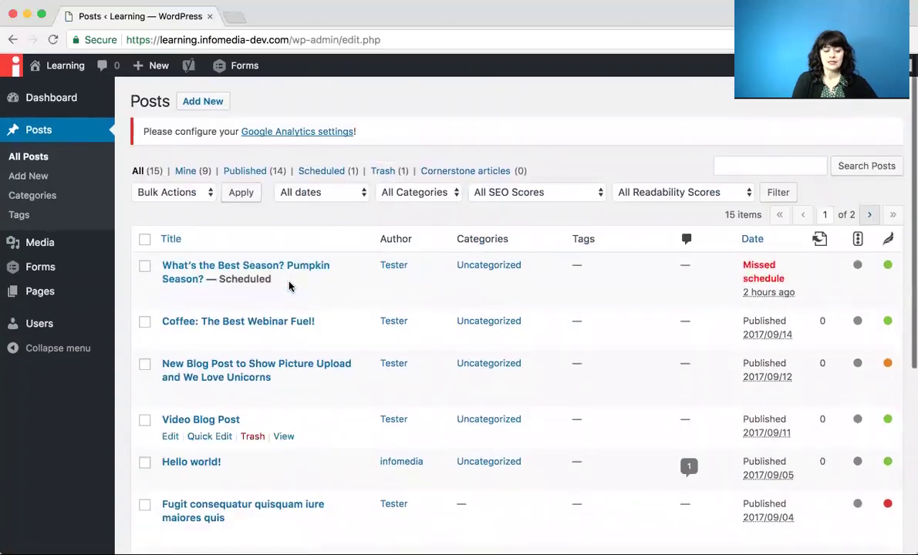
scroll(289, 286, down, 5)
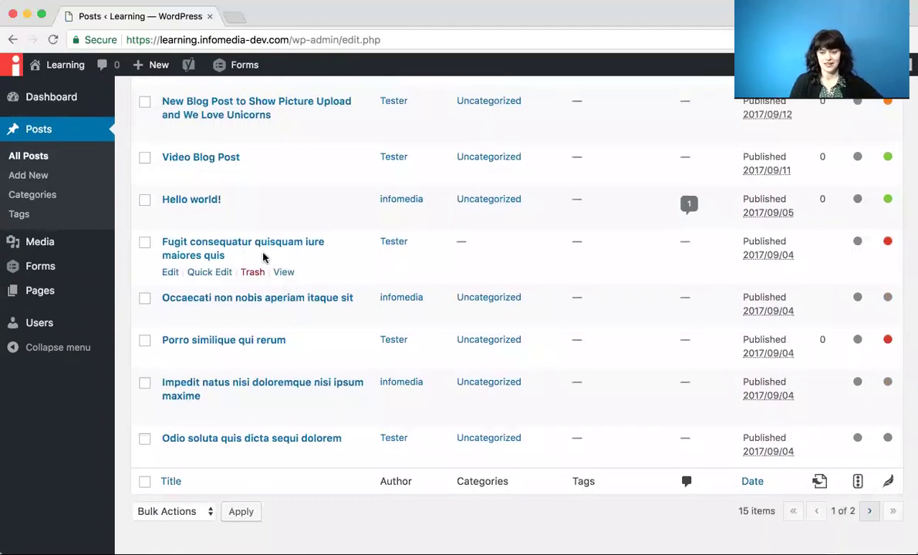
scroll(262, 257, up, 5)
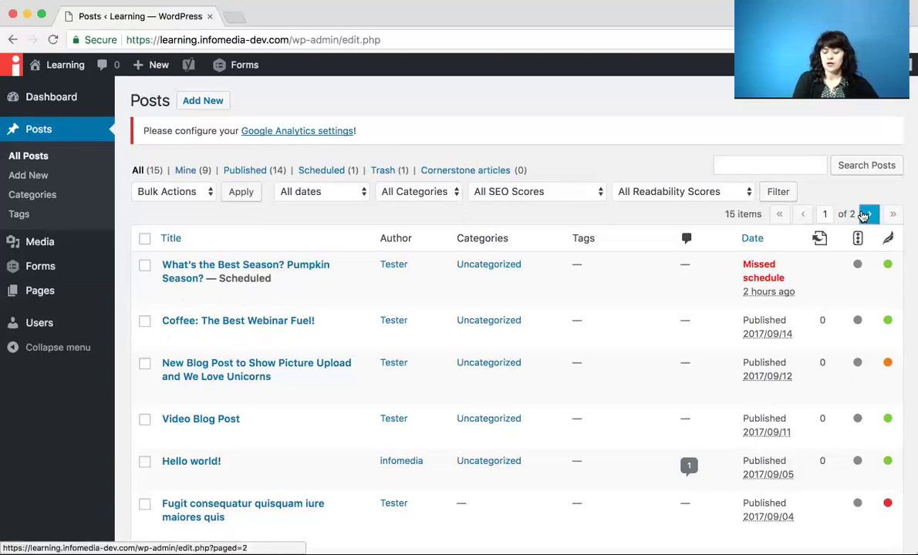
View the second page of the posts list, then return to the first page and look through it
click(865, 215)
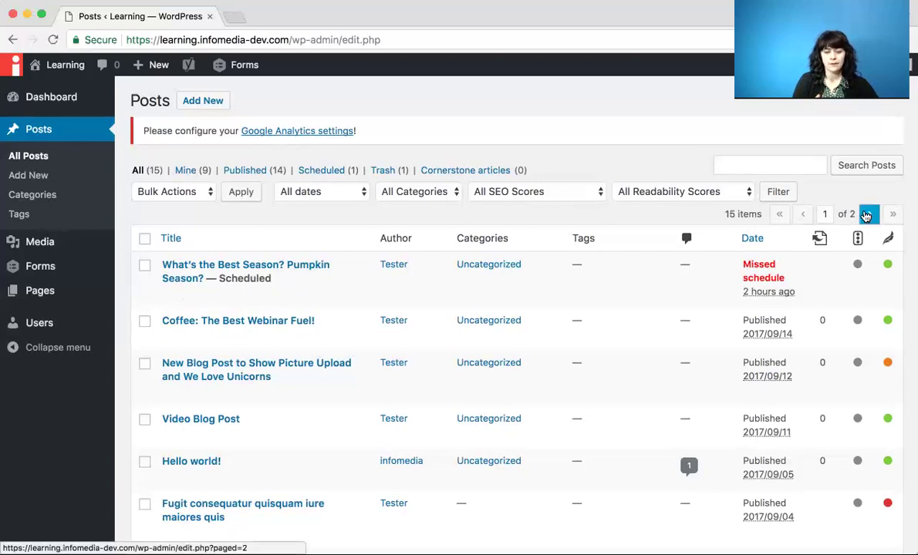
click(866, 216)
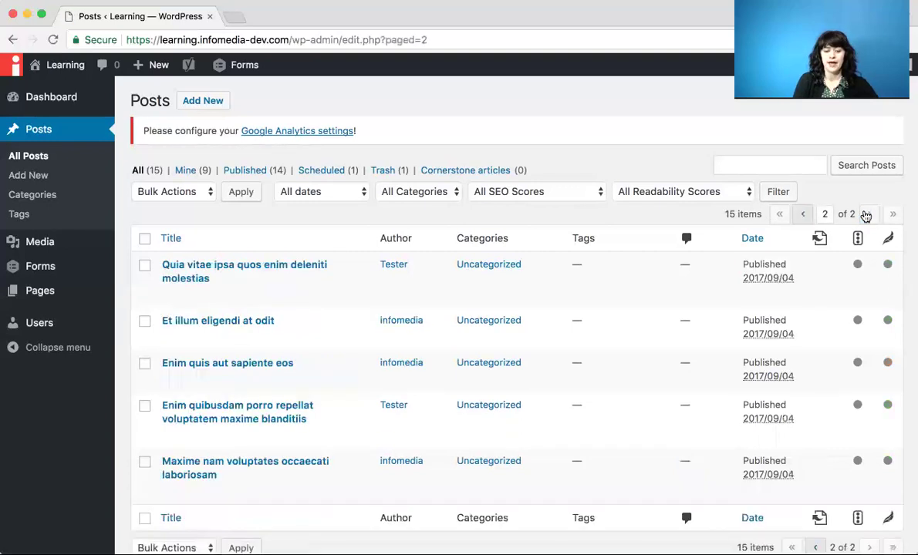
scroll(653, 272, down, 3)
scroll(683, 262, up, 3)
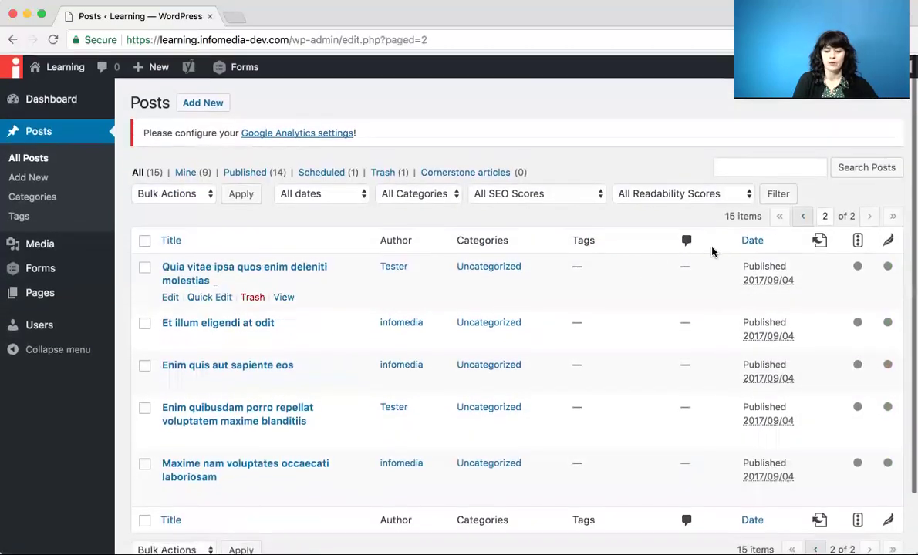
click(803, 215)
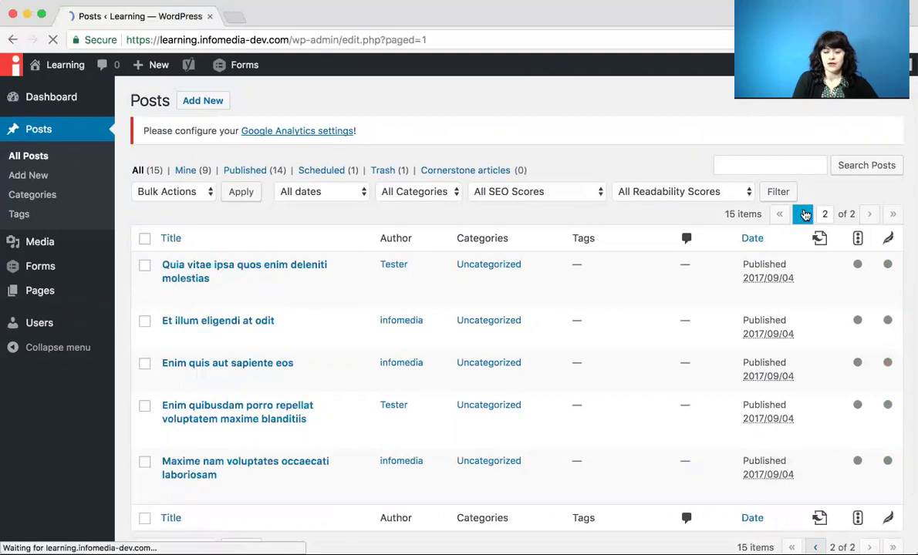
scroll(689, 258, down, 1)
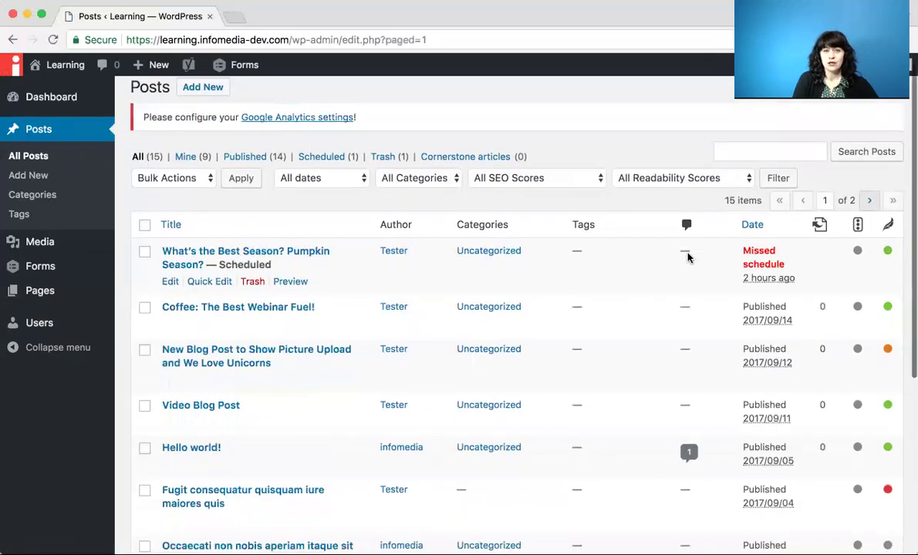
scroll(689, 259, down, 4)
scroll(688, 258, up, 3)
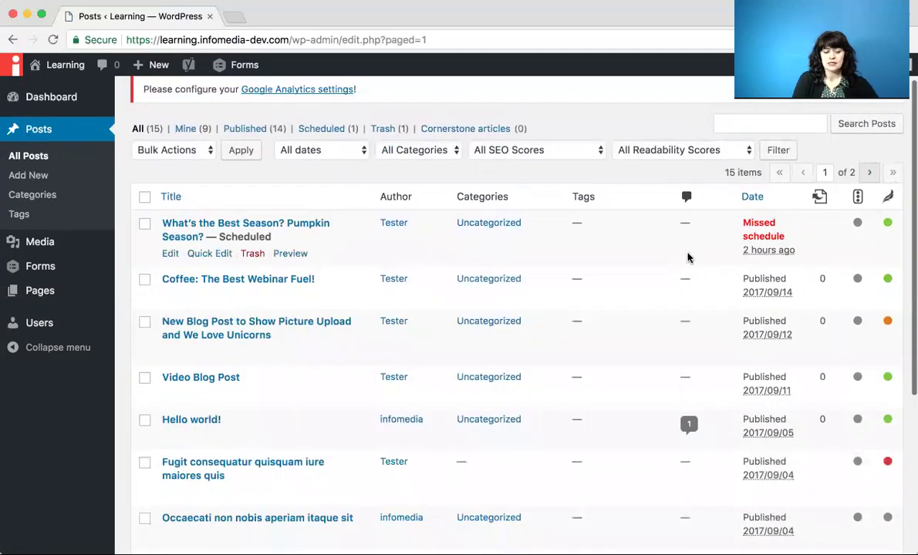
scroll(689, 258, up, 2)
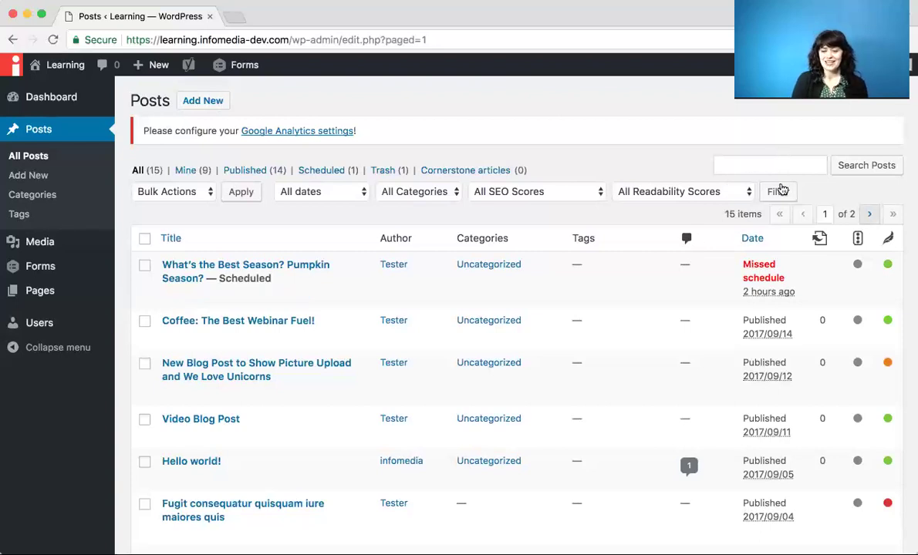
Search the posts for "video", then go back to the full list of posts
click(774, 169)
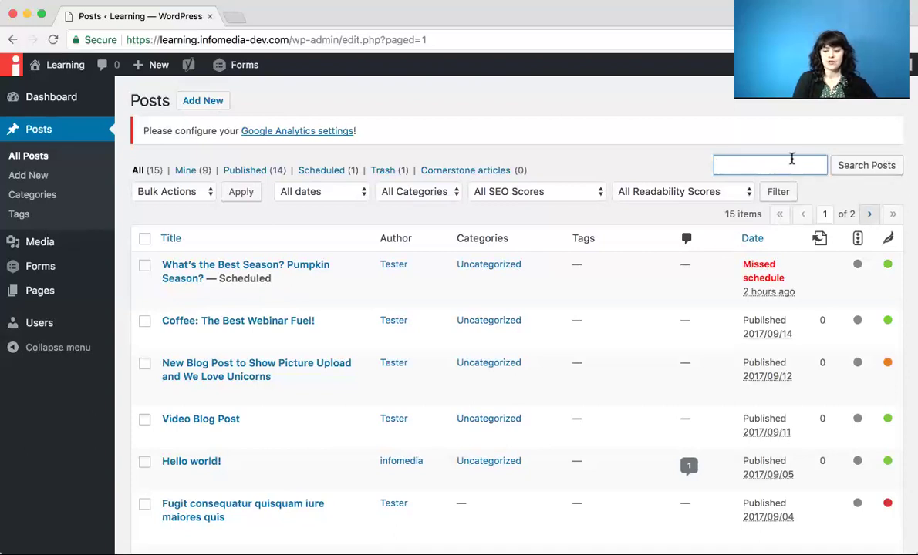
text(video)
key(Return)
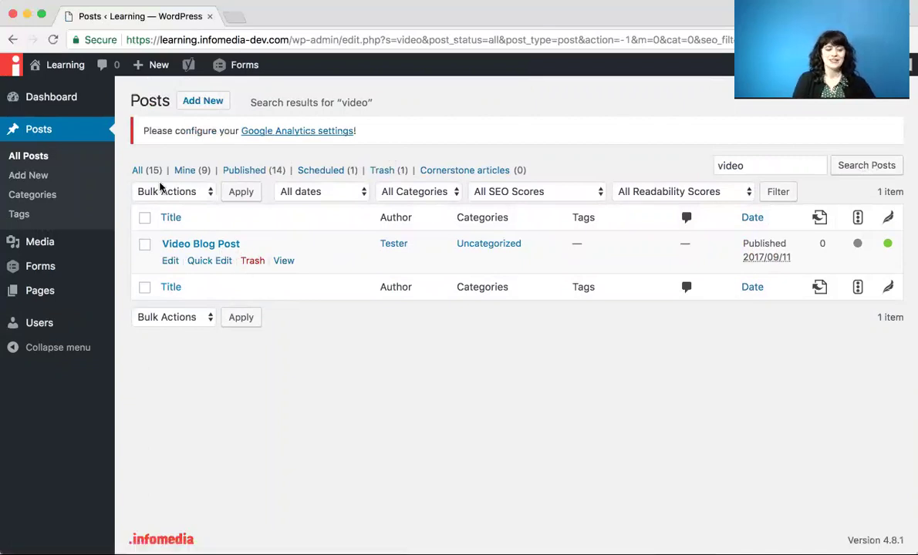
click(75, 134)
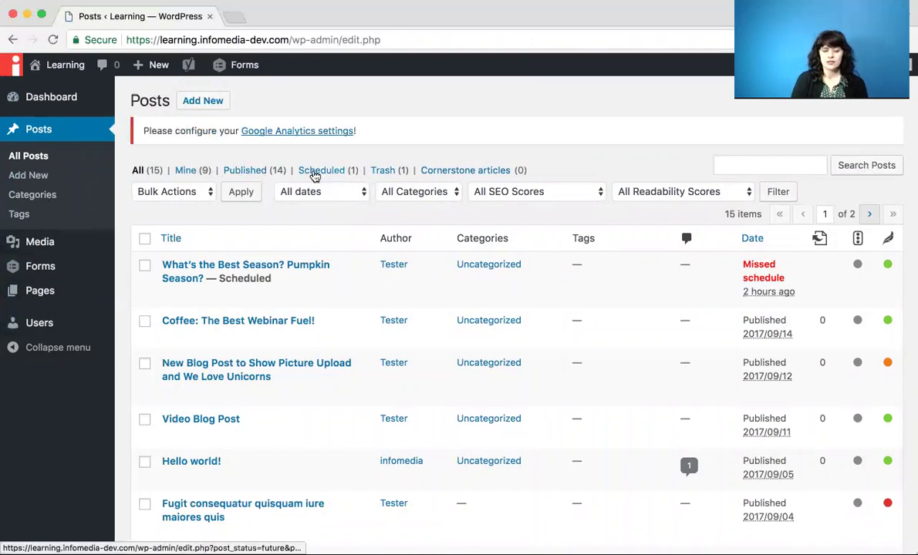
click(725, 164)
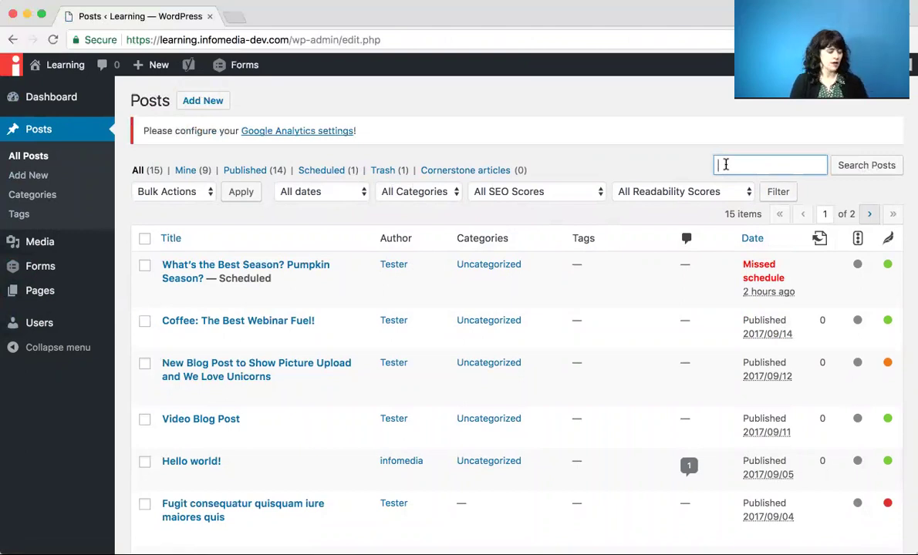
Open the post "Coffee: The Best Webinar Fuel!" for editing and examine its title, body content and publishing settings
mouse_move(203, 255)
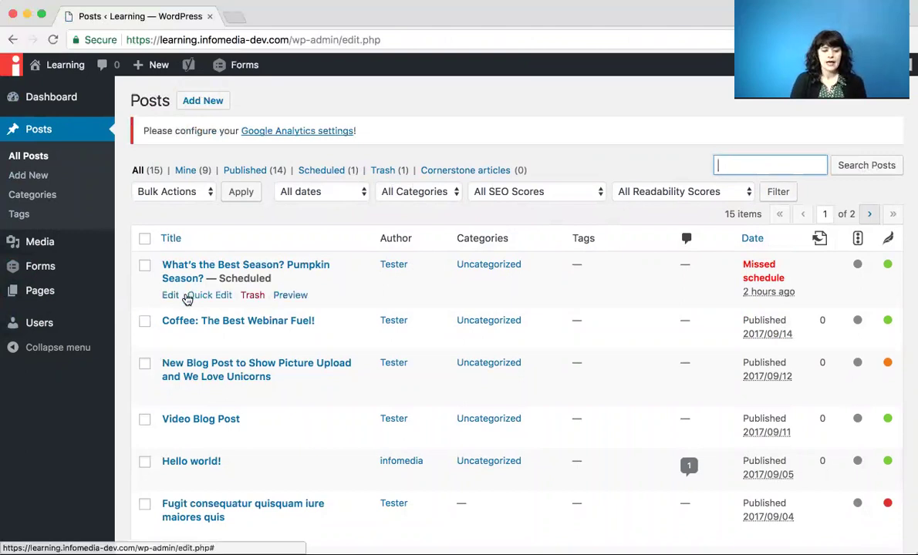
click(170, 340)
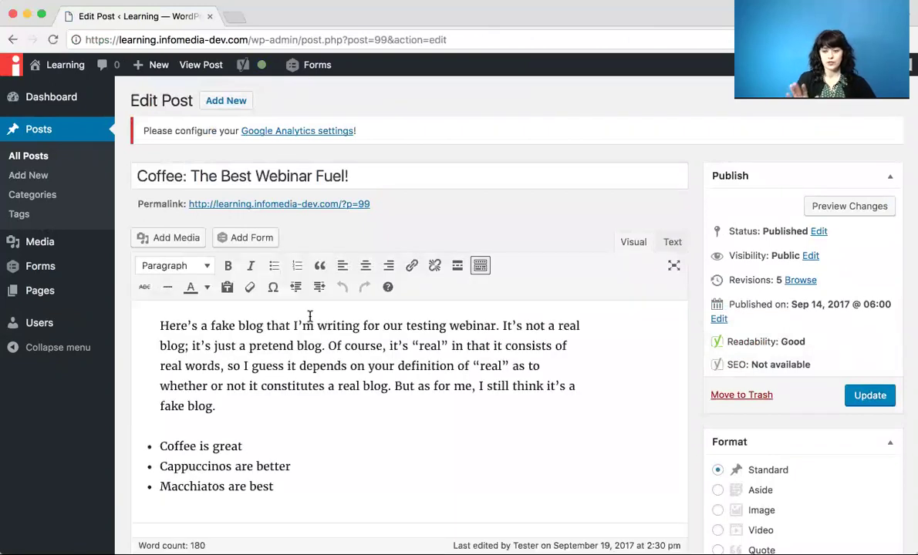
scroll(313, 324, down, 3)
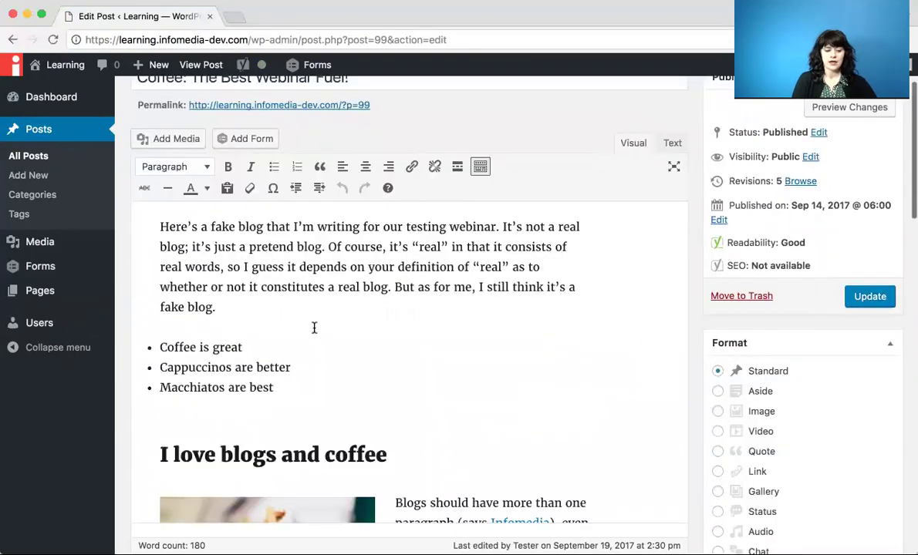
scroll(297, 319, up, 2)
scroll(293, 318, down, 3)
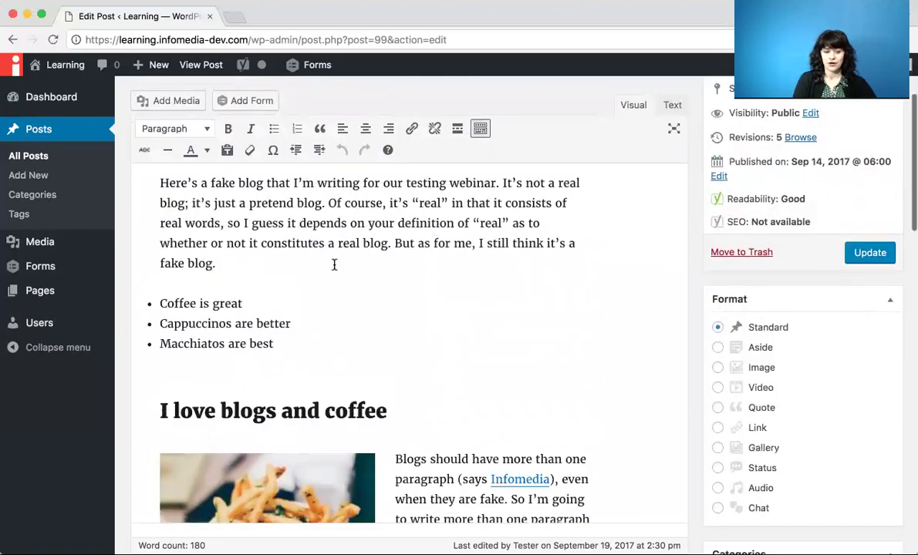
scroll(450, 246, down, 3)
scroll(451, 247, up, 3)
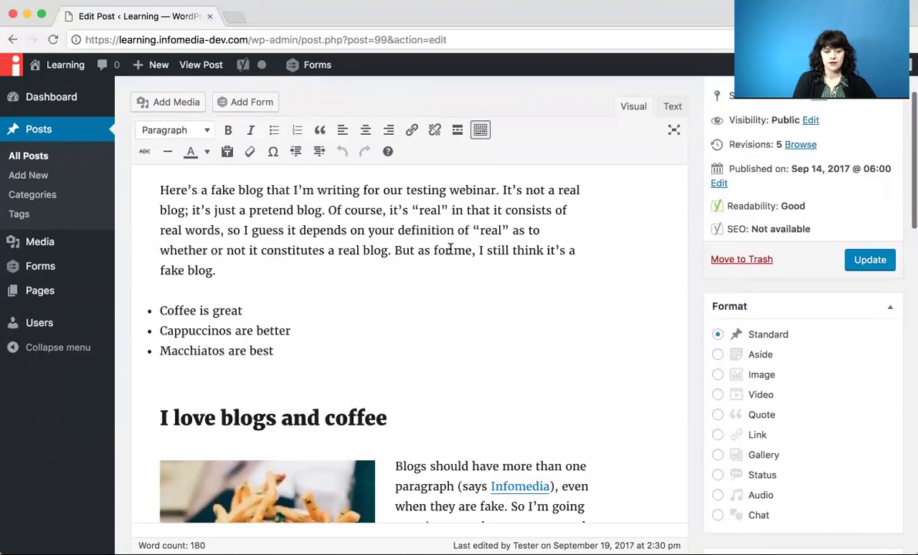
scroll(451, 248, up, 3)
click(386, 138)
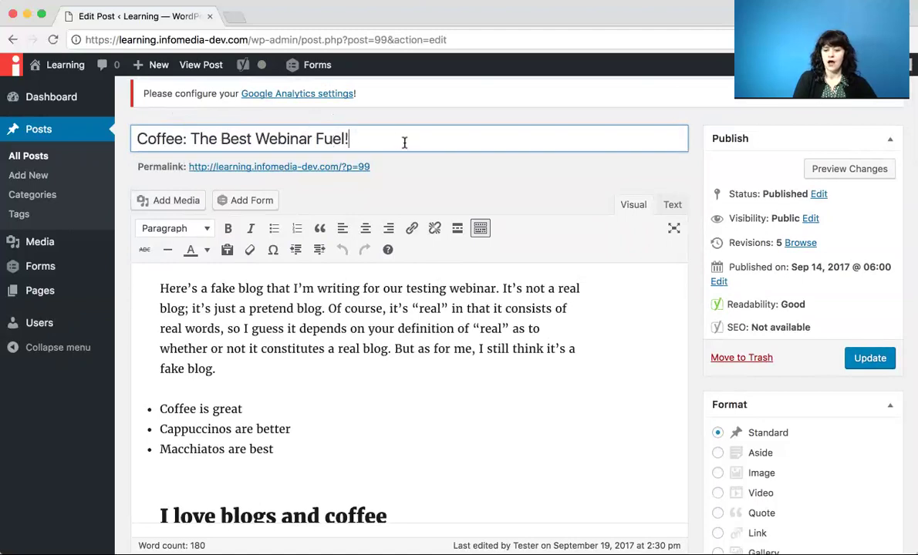
scroll(404, 145, up, 2)
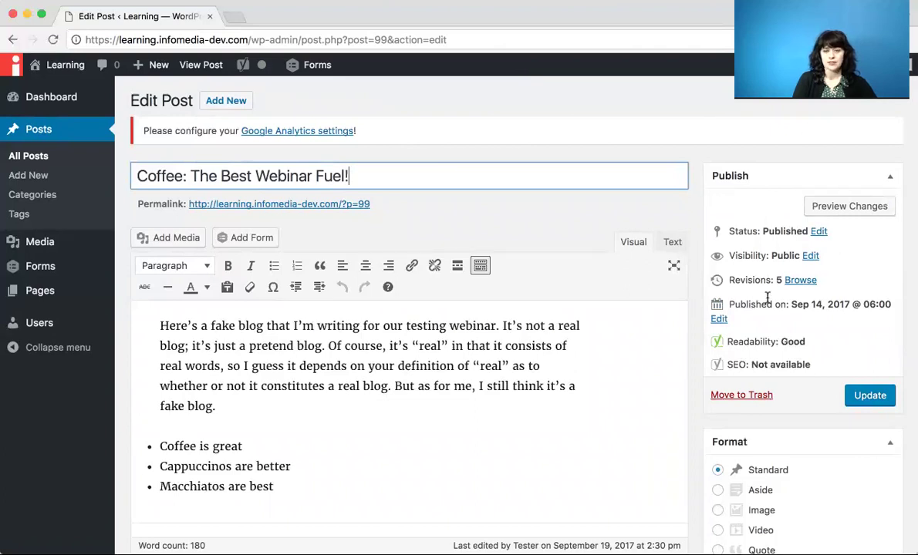
Preview the coffee post as it looks on the site, look over the preview, and return to the post editor
click(846, 208)
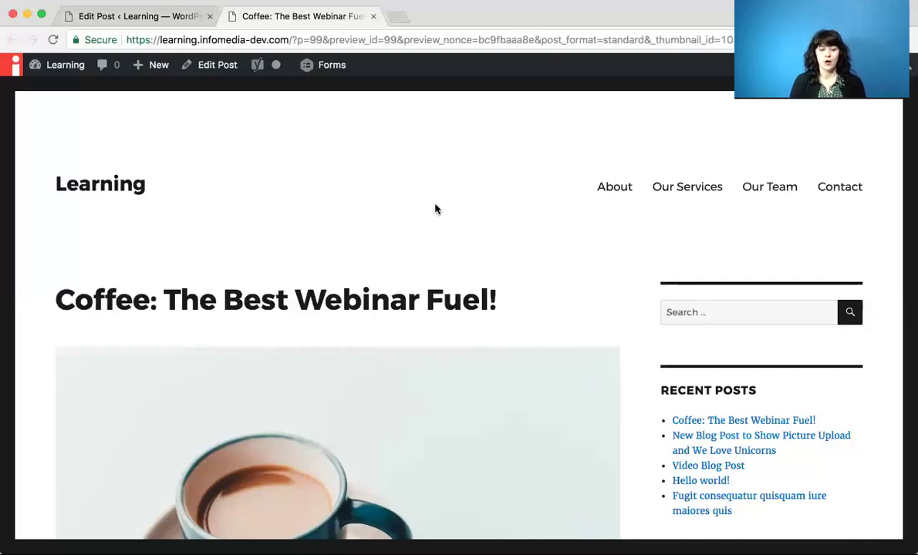
scroll(435, 210, down, 5)
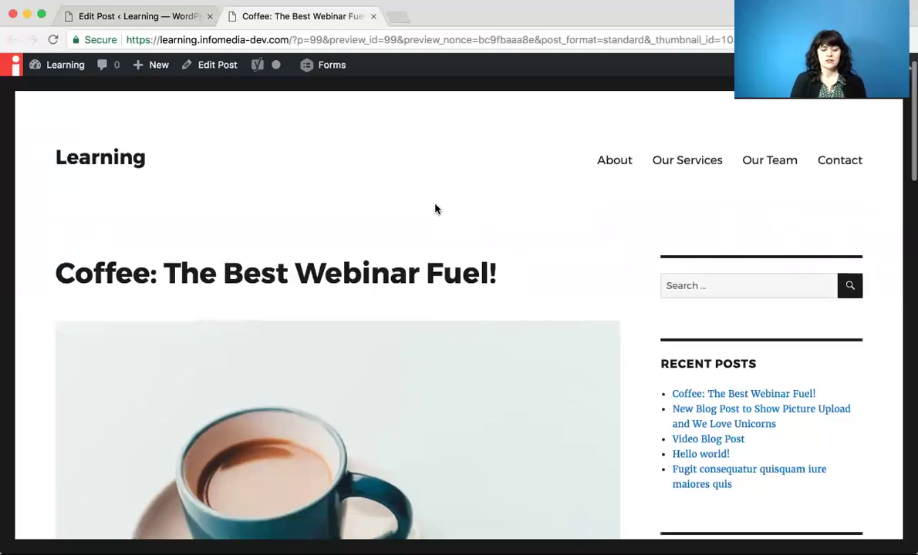
scroll(435, 209, up, 5)
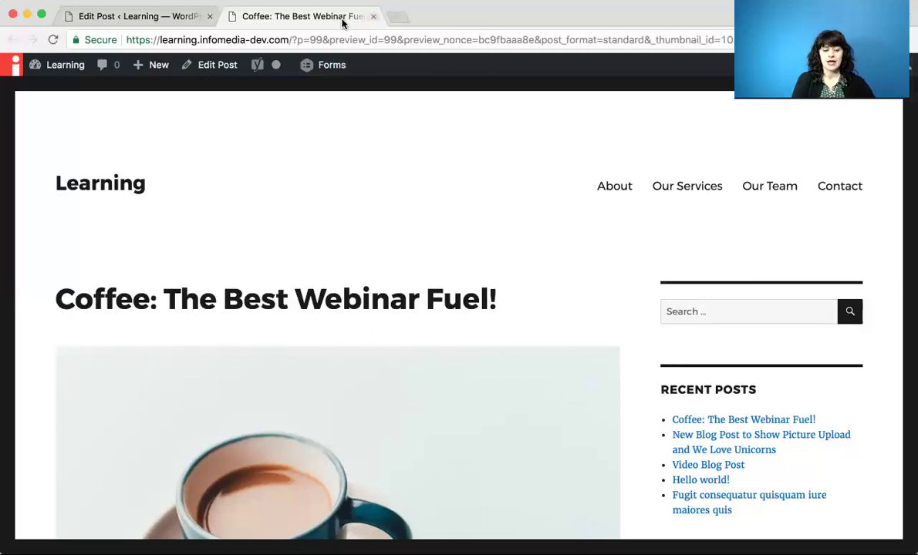
click(167, 19)
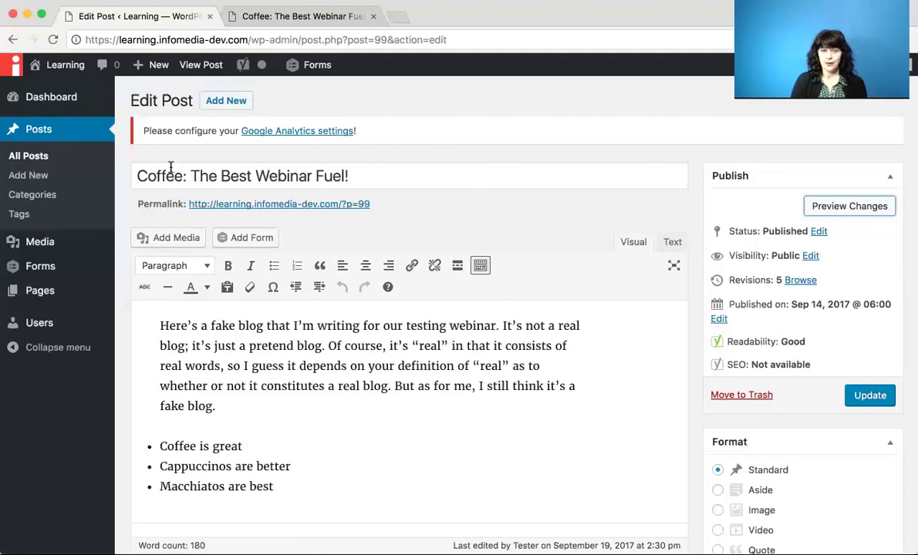
Return from the post editor to the list of all posts and look through it
click(77, 134)
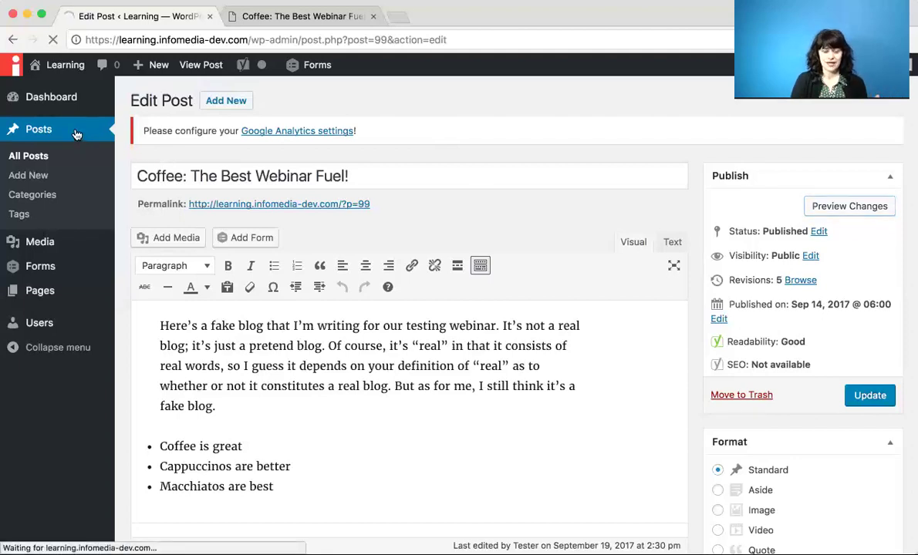
scroll(253, 208, down, 3)
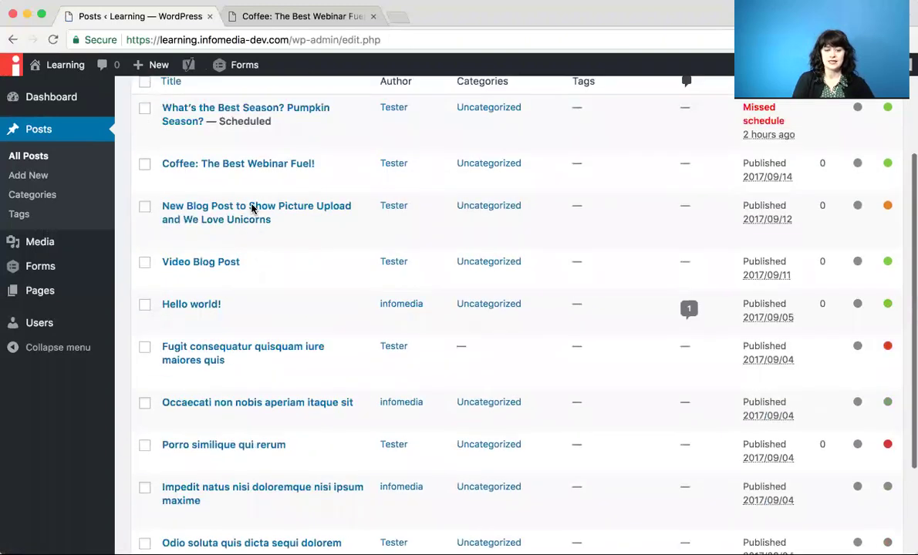
scroll(252, 208, up, 3)
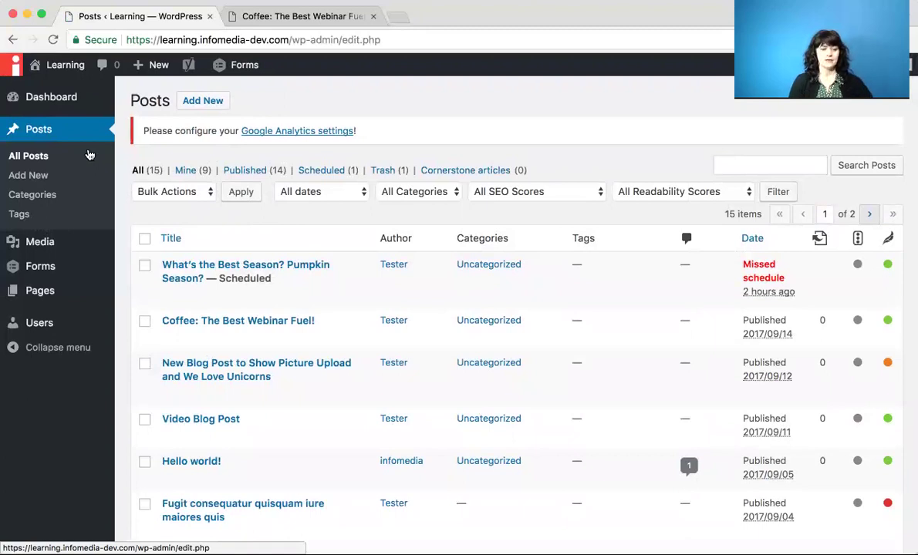
Visit the live Learning site from the dashboard and look over its Our Services page
mouse_move(65, 66)
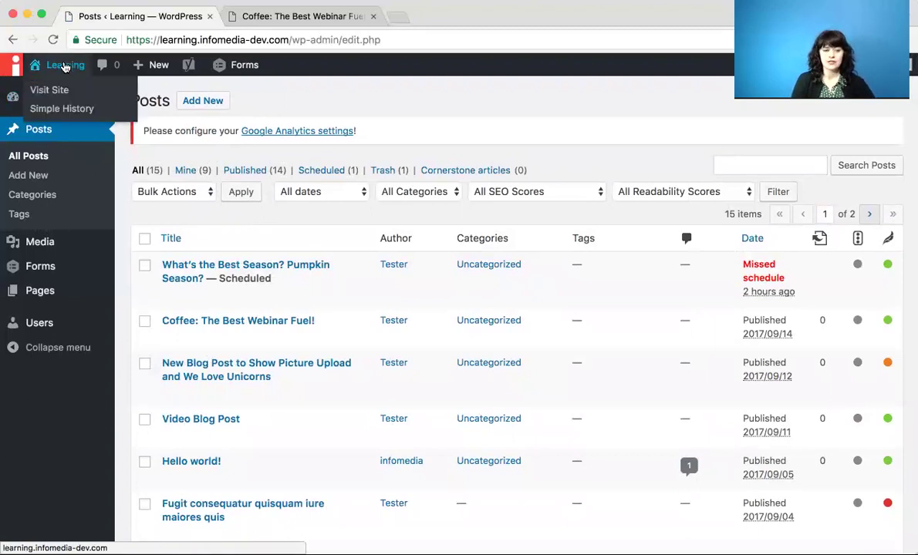
click(66, 66)
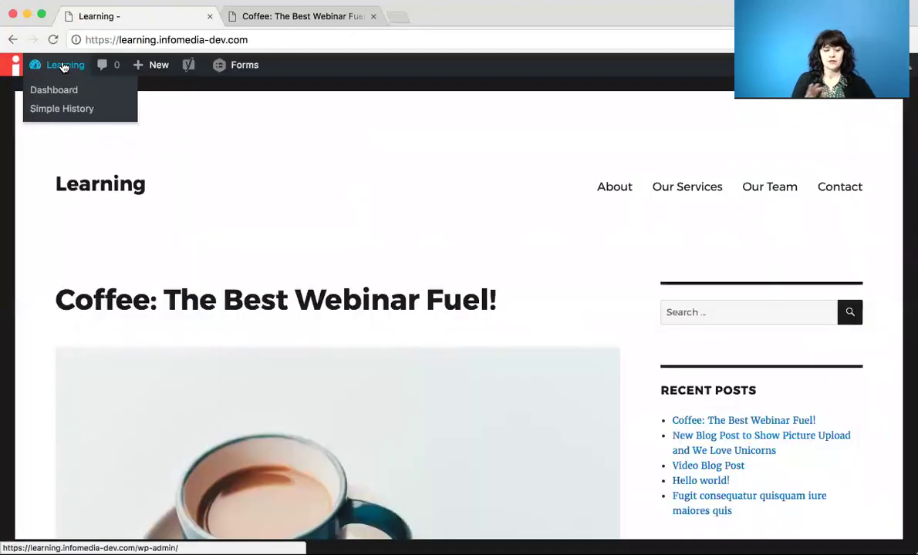
click(691, 194)
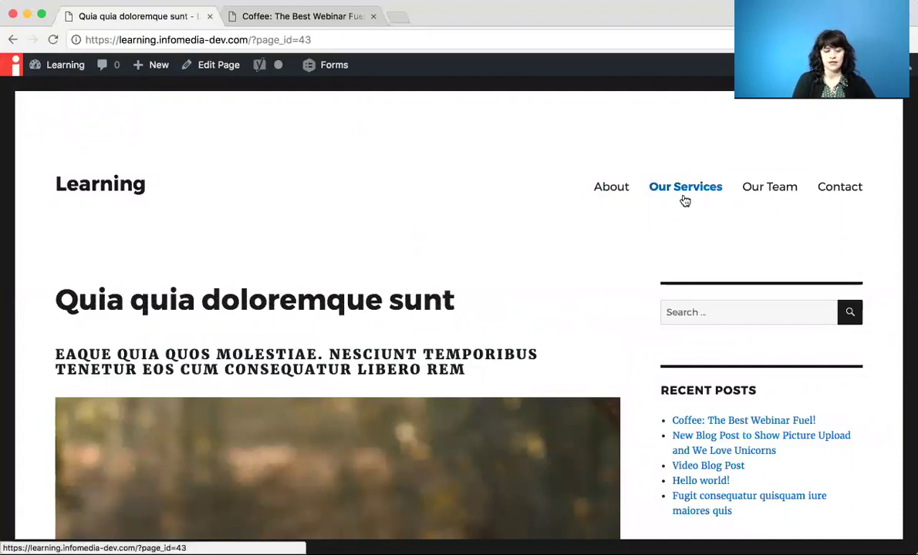
scroll(685, 201, down, 3)
scroll(685, 201, up, 3)
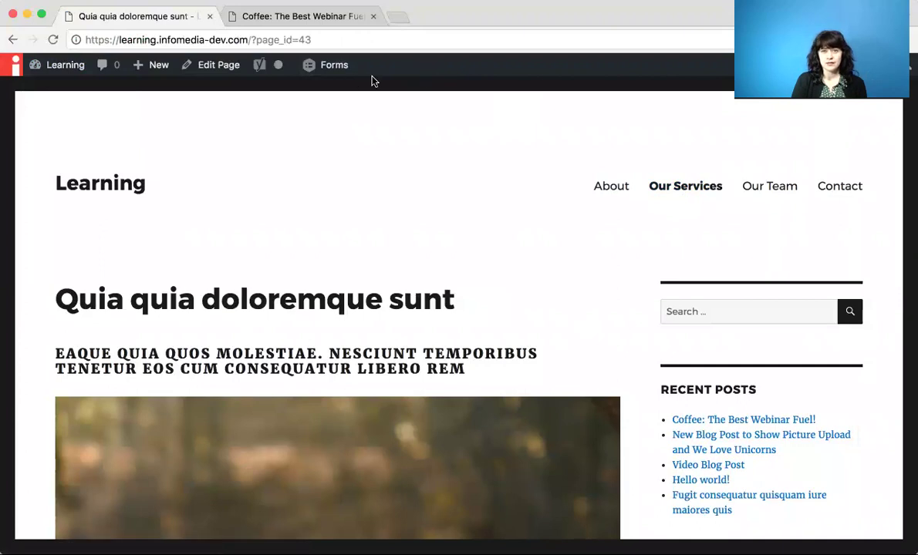
Open the Our Services page for editing from the live site, and go on to the list of all pages
click(223, 67)
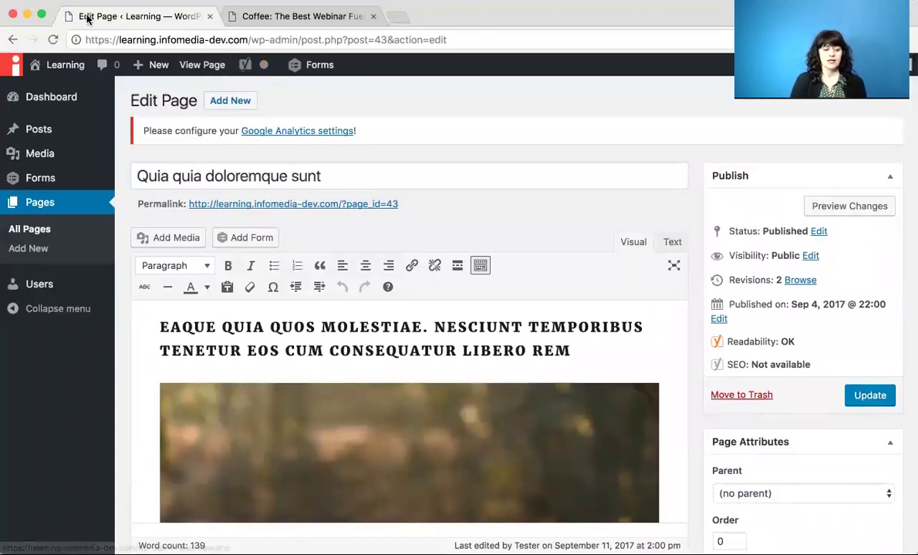
mouse_move(65, 129)
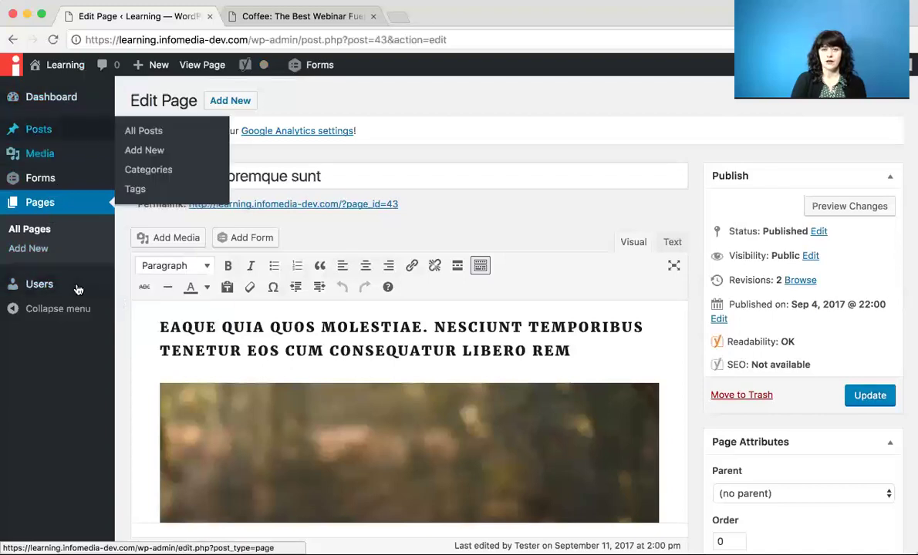
click(80, 204)
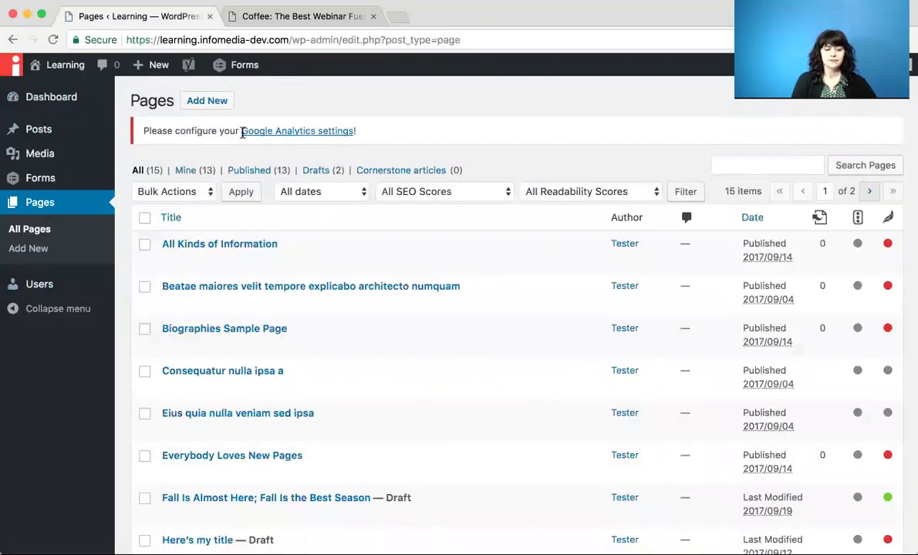
Switch to the coffee post's preview and go from there to the site's dashboard
click(302, 25)
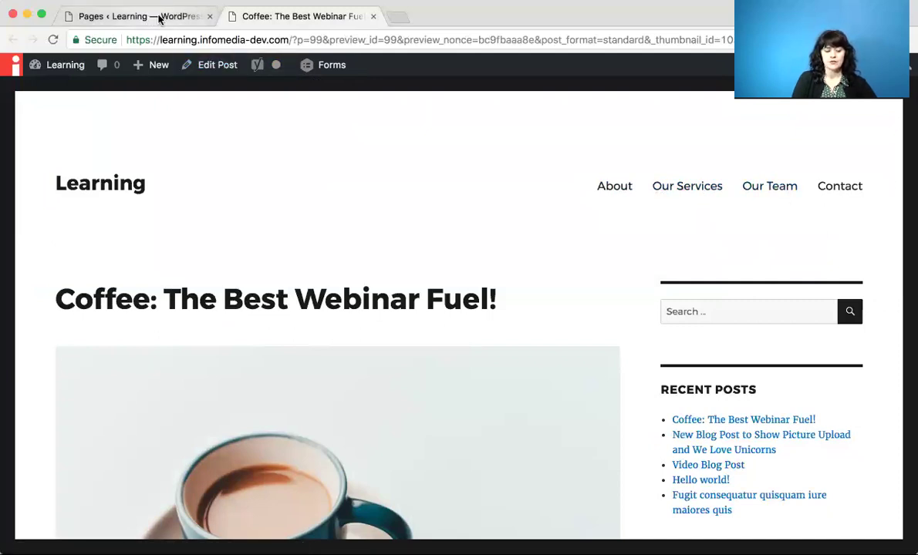
click(56, 74)
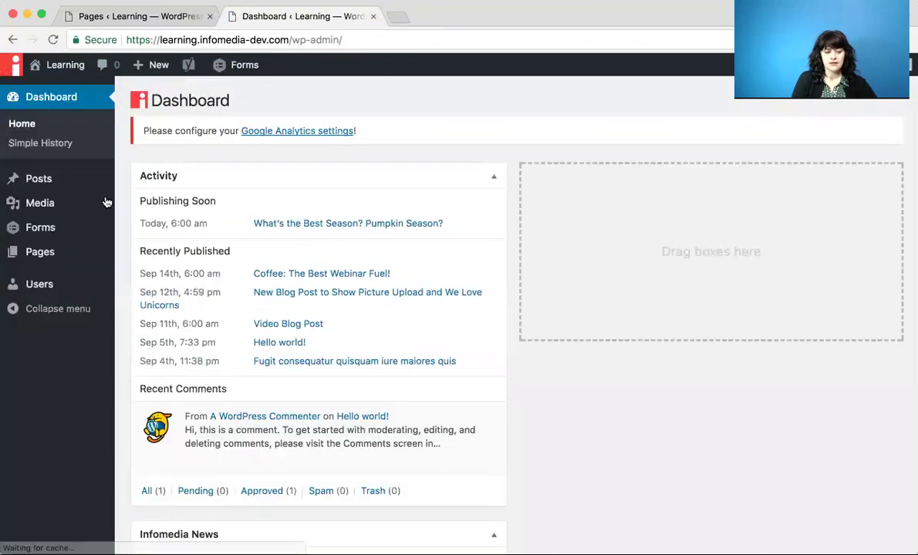
mouse_move(68, 179)
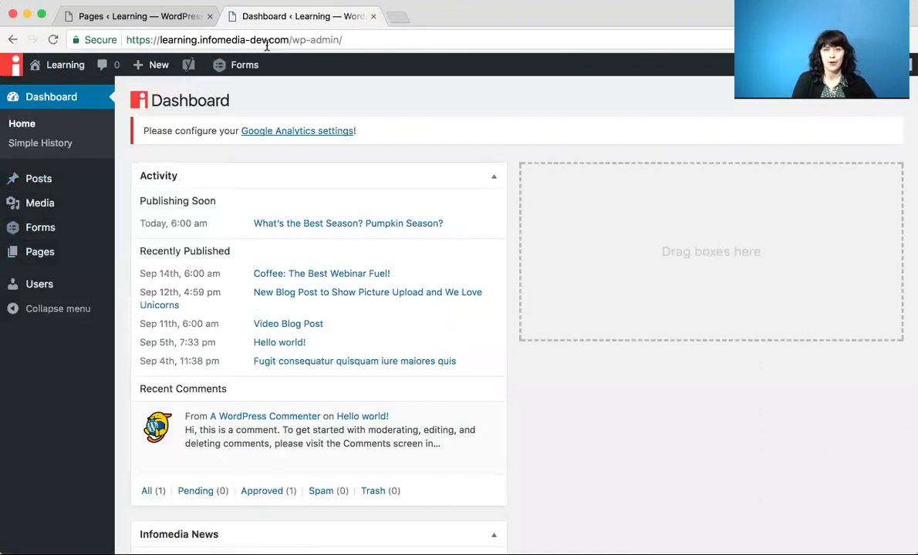
Close the extra dashboard tab and look through the list of all pages
click(372, 16)
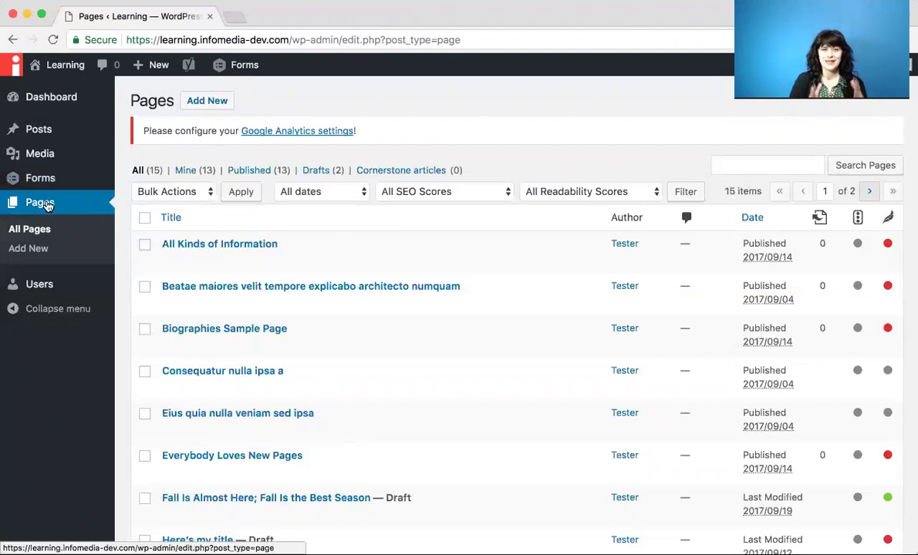
scroll(299, 269, down, 5)
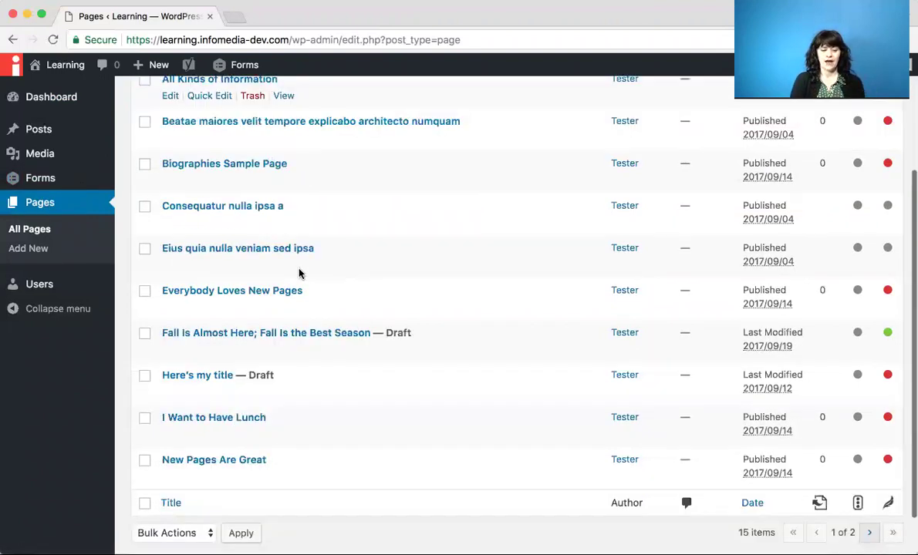
scroll(299, 269, up, 5)
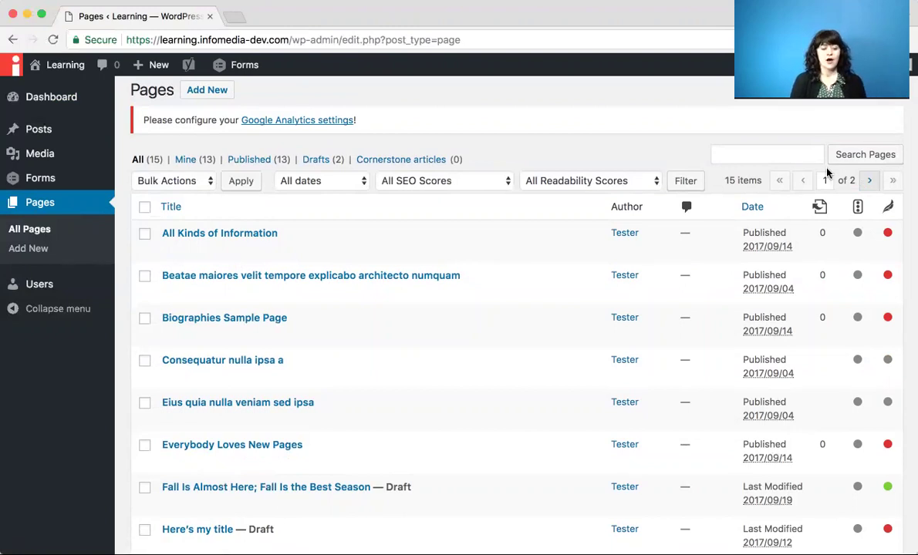
Start a new post from the list of posts and title it "Temporary Title Here"
click(55, 138)
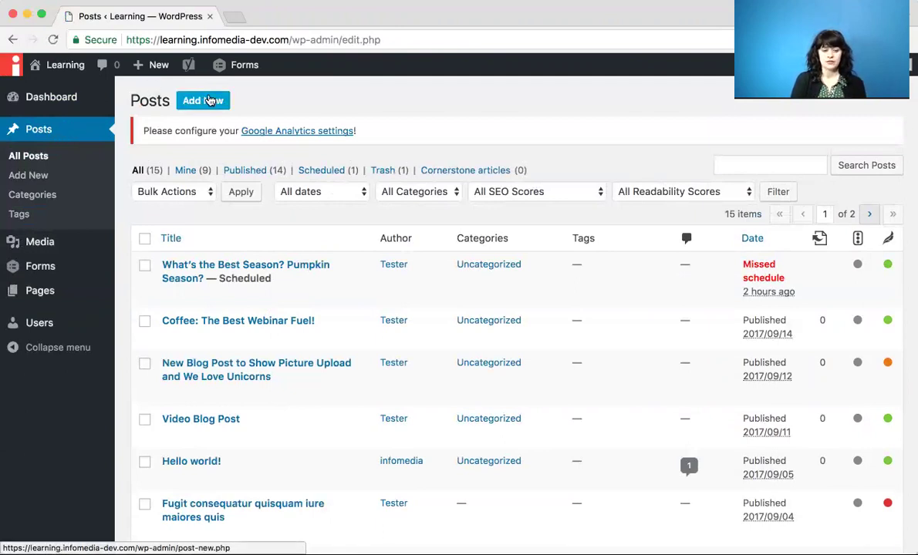
click(220, 102)
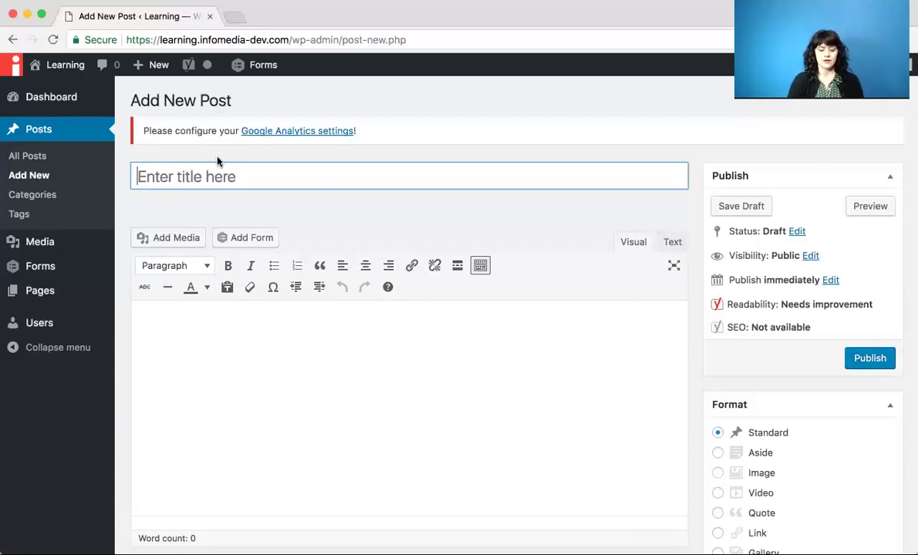
key(shift)
text(Templo)
key(BackSpace)
key(BackSpace)
text(orary)
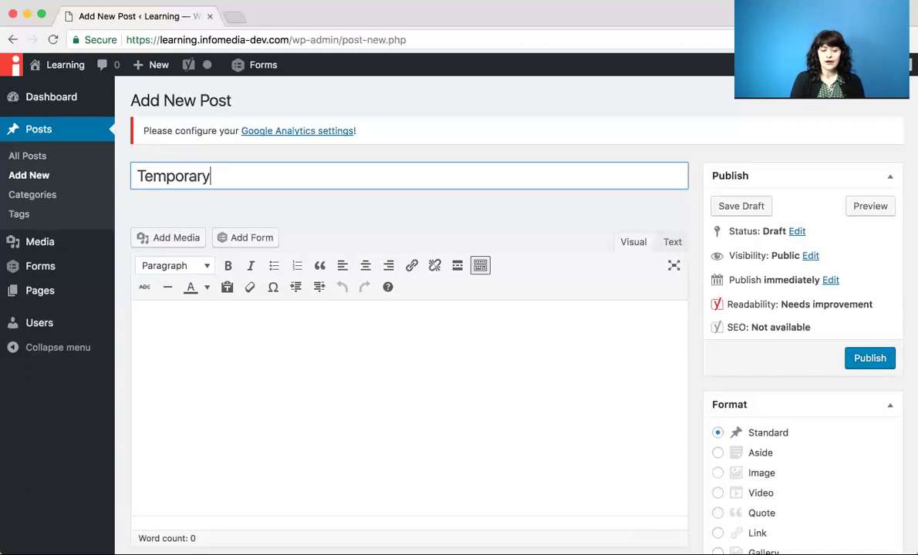
text( Title)
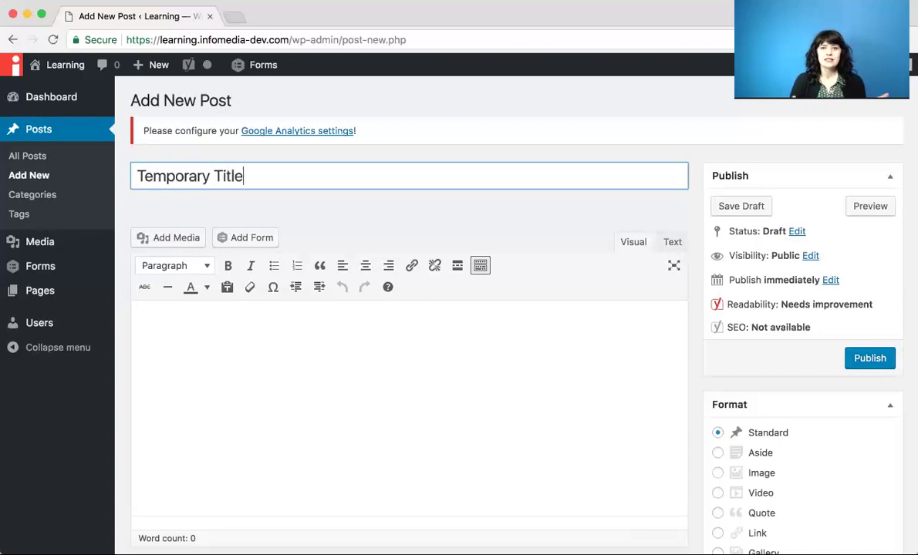
text( Here)
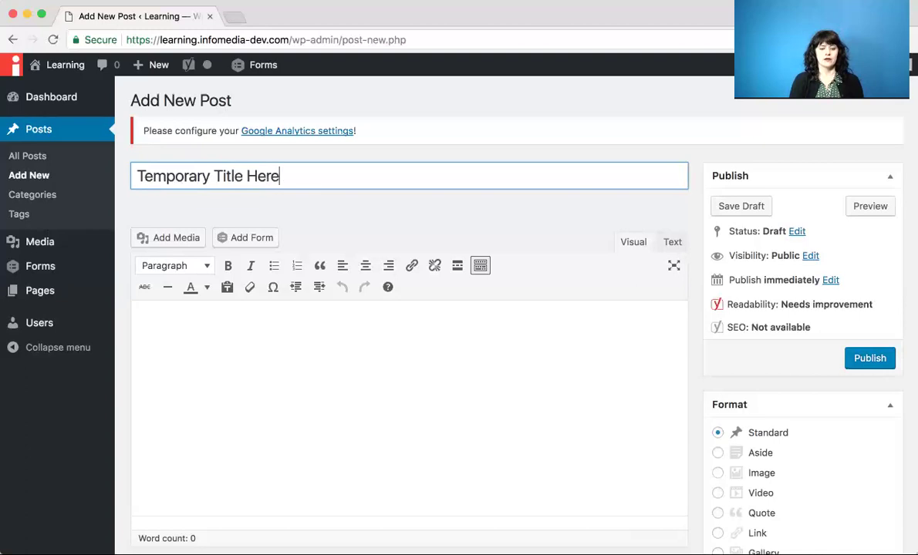
Fill the post body with the three-paragraph text beginning "Here’s a fake blog that I’m writing for our testing webinar."
click(312, 332)
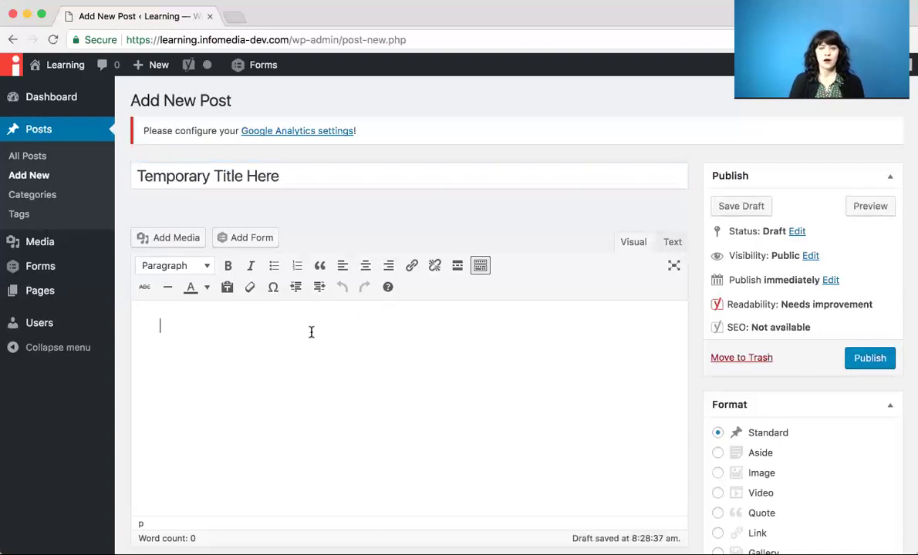
scroll(312, 332, down, 2)
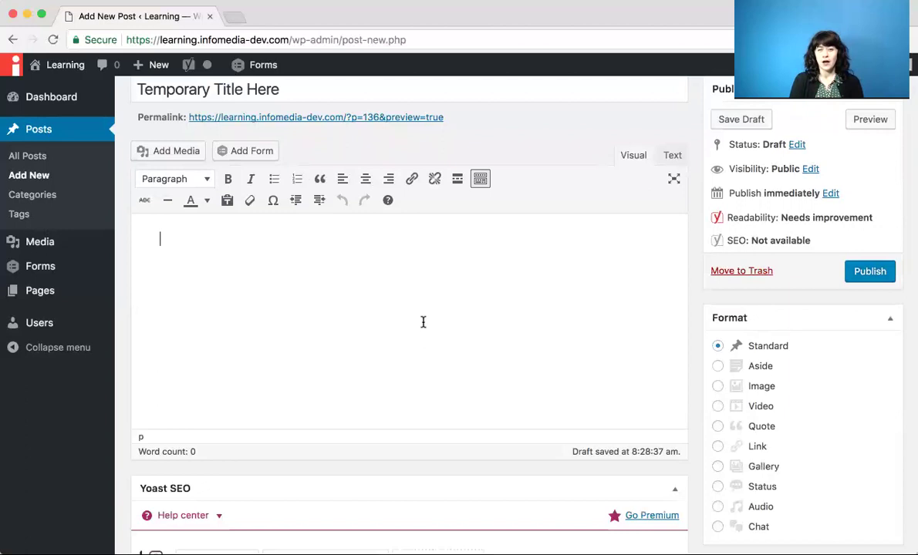
text(Here’s a fake blog that I’m writing for our testing webinar. It’s not a real blog; it’s just a pretend blog. Of course, it’s "real" in that it consists of real words, so I guess it depends on your definition of "real" as to whether or not it constitutes a real blog. But as for me, I still think it’s a fake blog.  Blogs should have more than one paragraph (says Infomedia) even when they are fake. So I’m going to write more than one paragraph here. I don’t want to write too many paragraphs, because that would take up a lot of time and I’m only trying to write something pretend here anyway. Because this is just for a test. And we need to remember that.)
Remove the extra blank lines between the three paragraphs of the post body
click(324, 363)
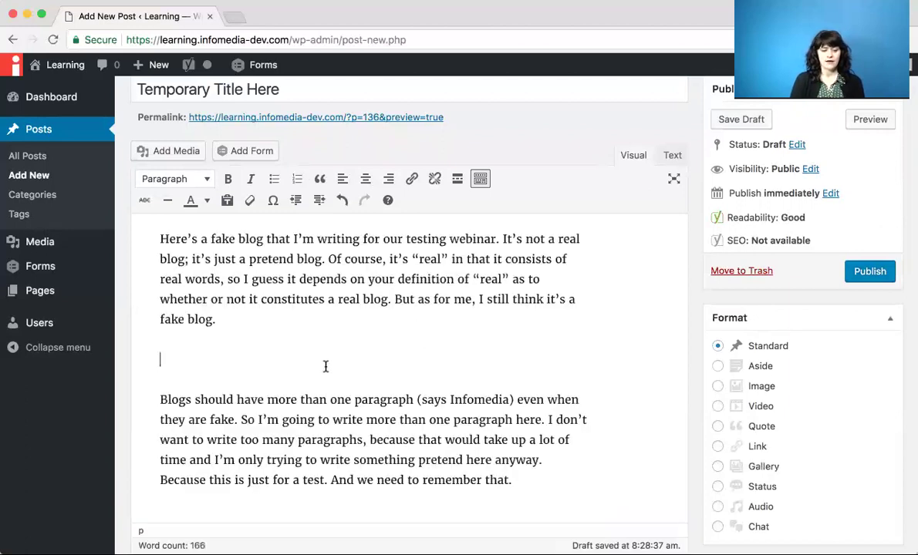
key(BackSpace)
scroll(314, 424, down, 2)
click(293, 408)
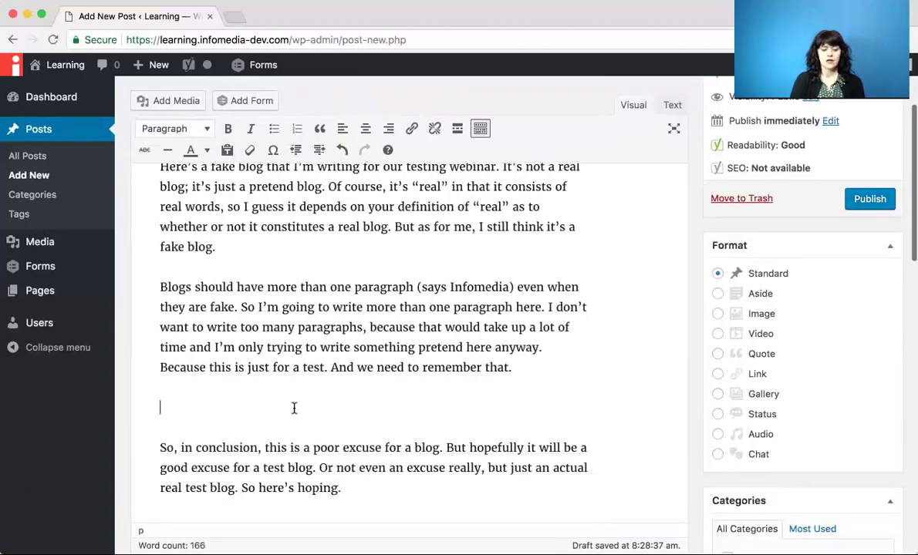
key(BackSpace)
Preview the draft post on the site, look over its text, and close the preview
scroll(297, 381, up, 3)
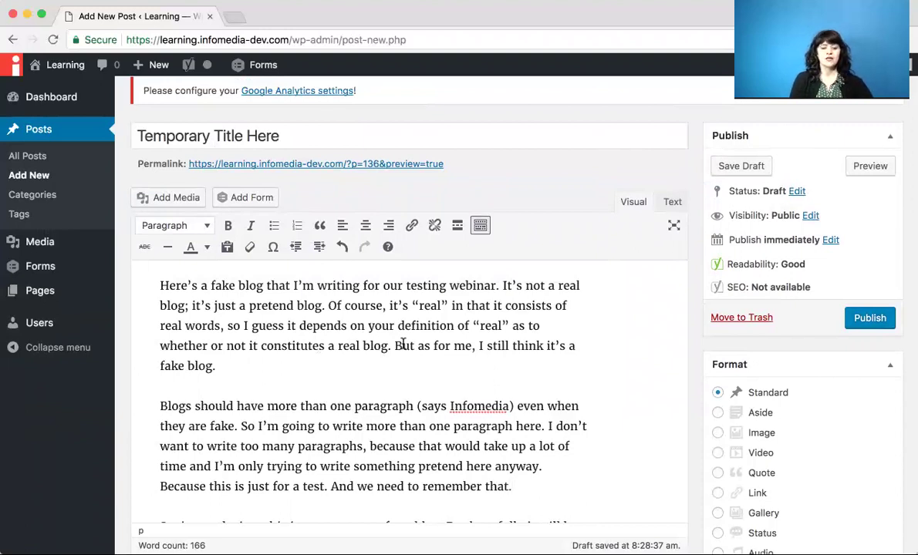
scroll(402, 345, up, 2)
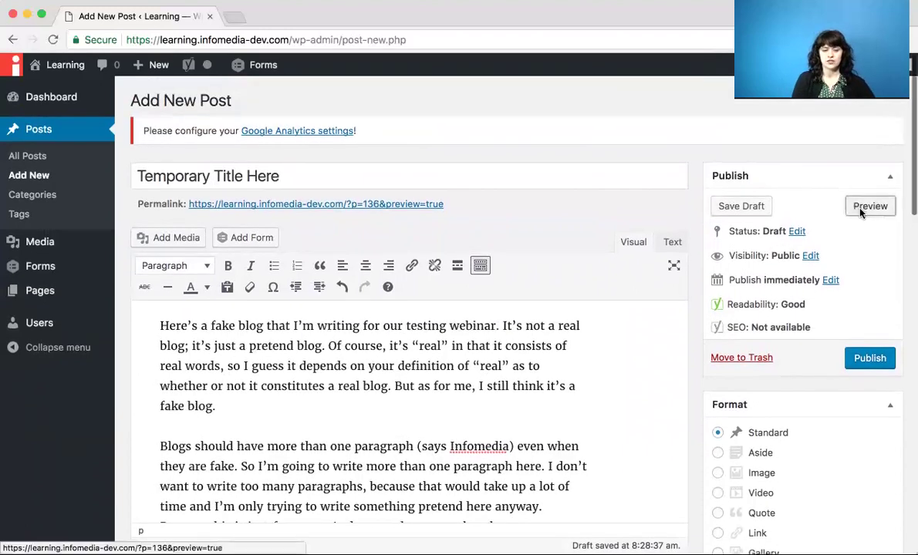
click(861, 210)
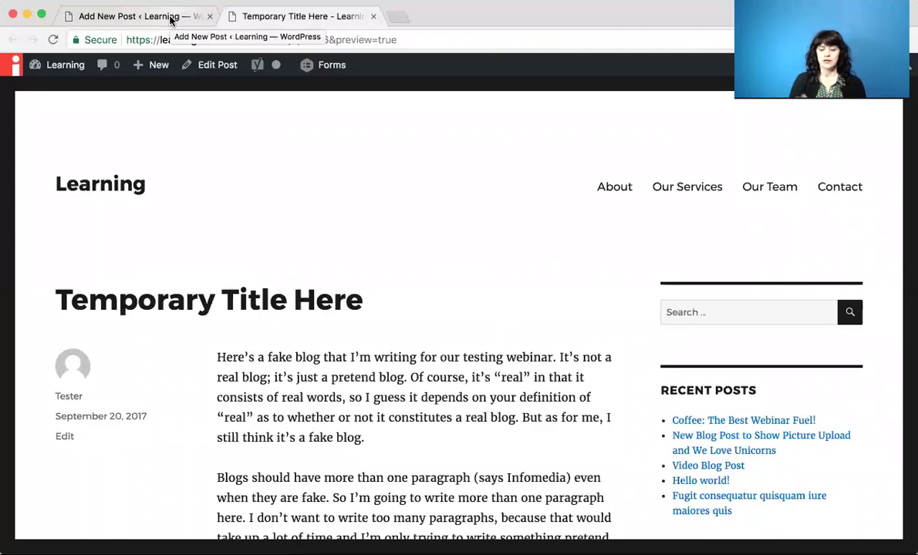
scroll(310, 160, down, 2)
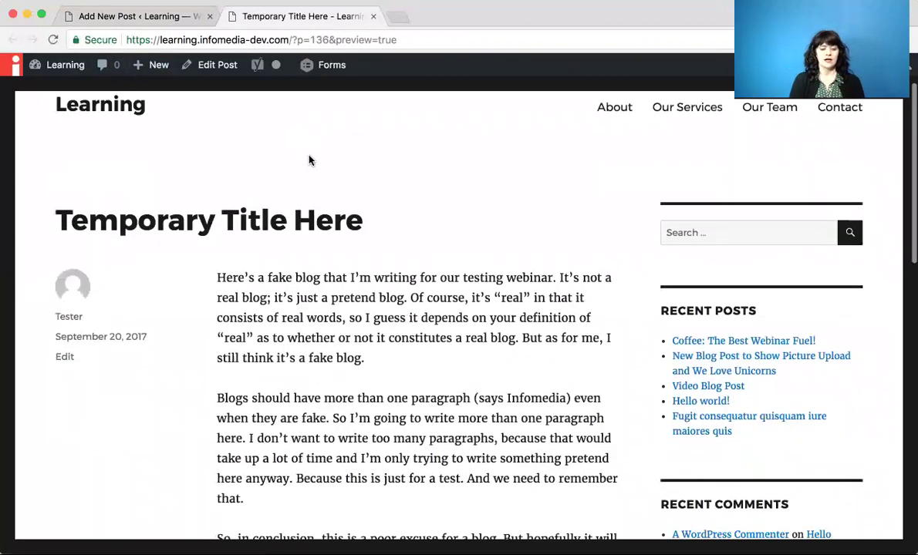
scroll(249, 208, down, 6)
scroll(250, 210, up, 4)
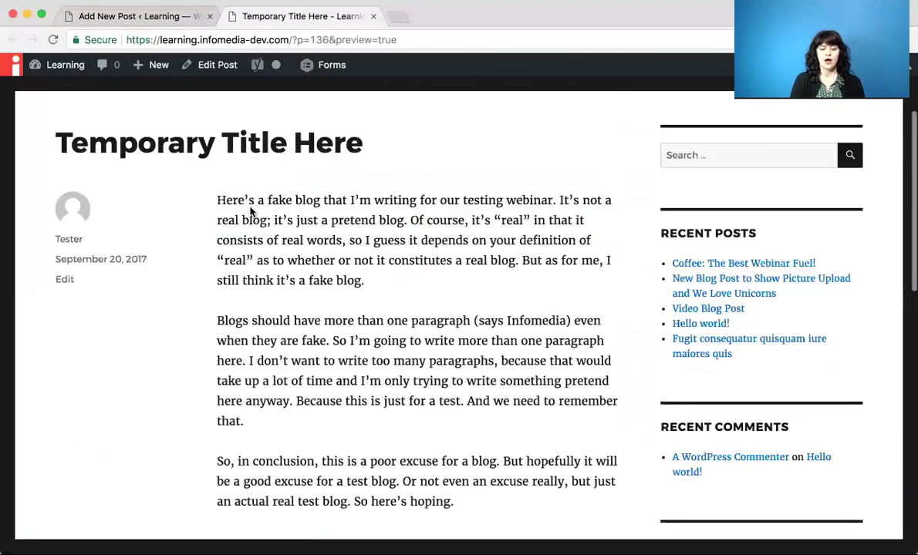
click(373, 17)
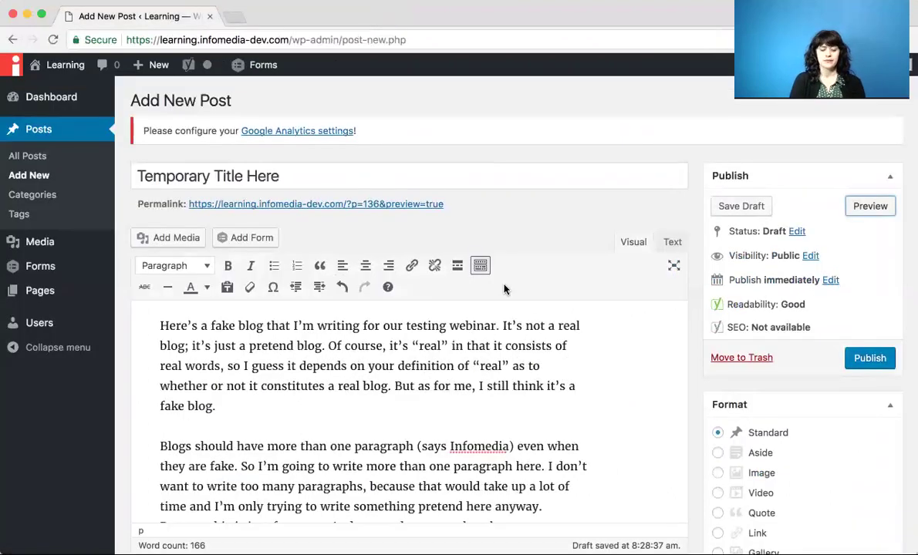
Make the words "testing webinar" in the post's first sentence bold
scroll(503, 288, down, 1)
scroll(455, 287, down, 2)
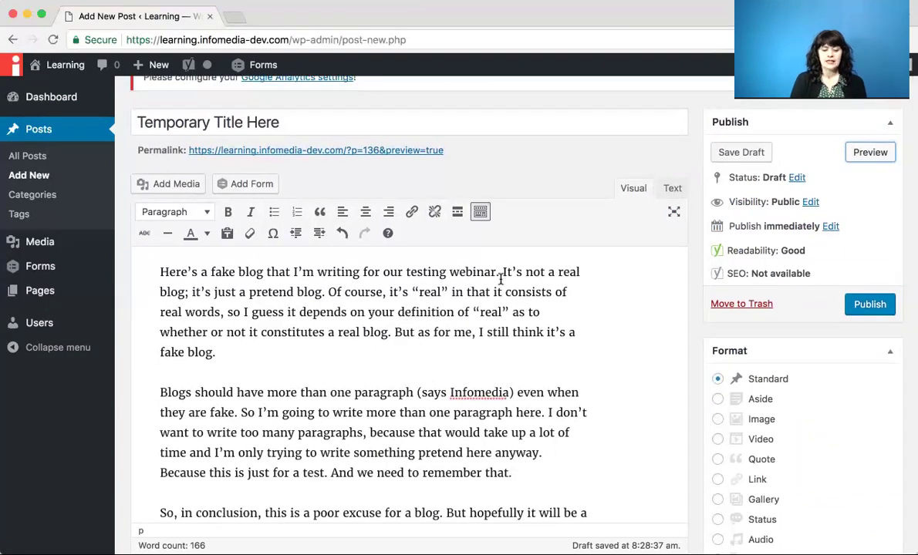
drag(497, 271, 407, 272)
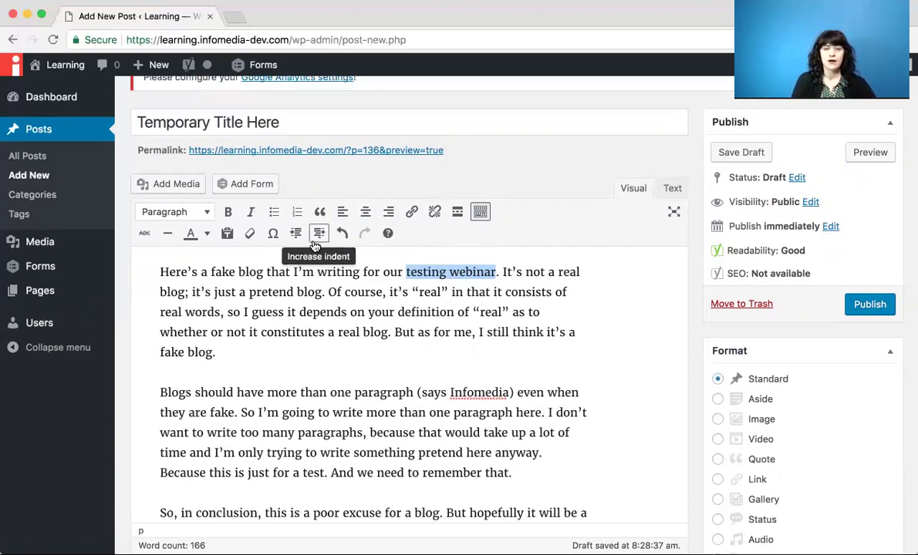
click(229, 216)
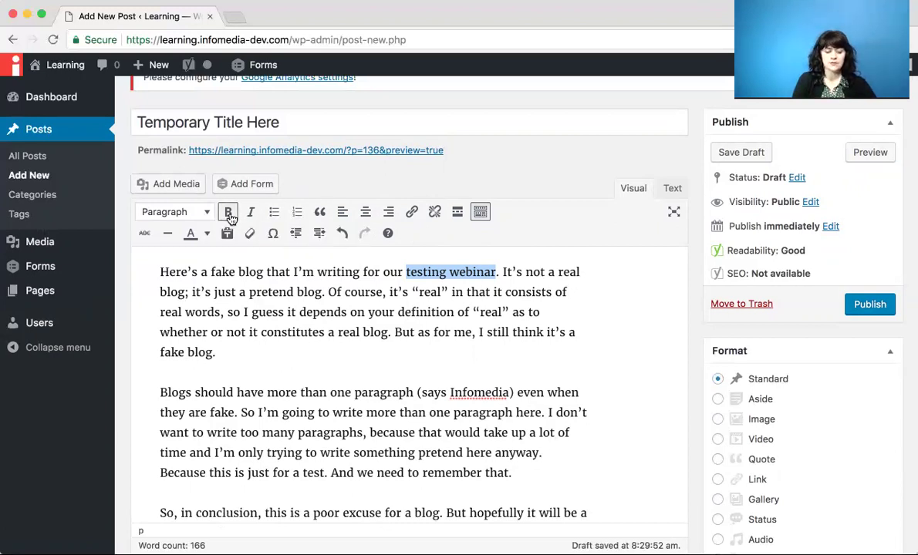
click(453, 343)
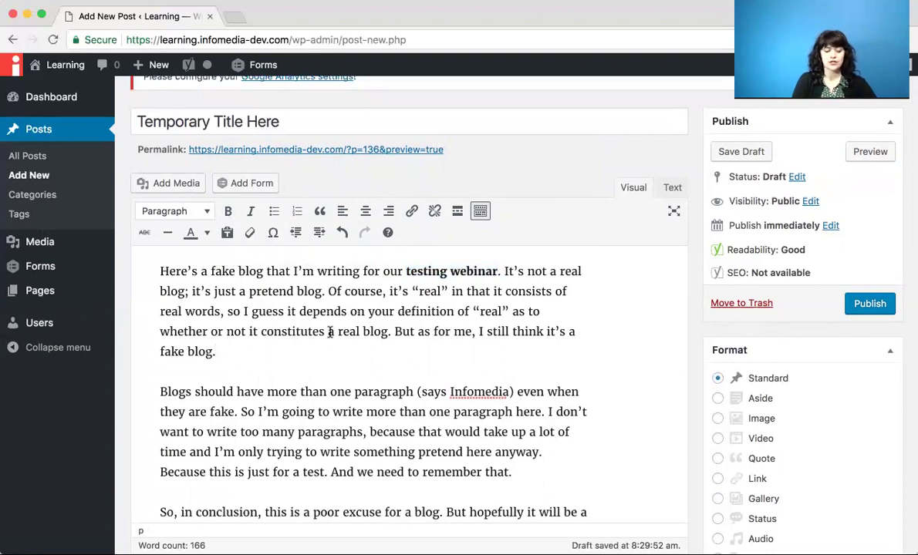
Add the lines "I like ice cream", "I also like sherbet" and "I love ice cream sundaes" after the first paragraph
key(Return)
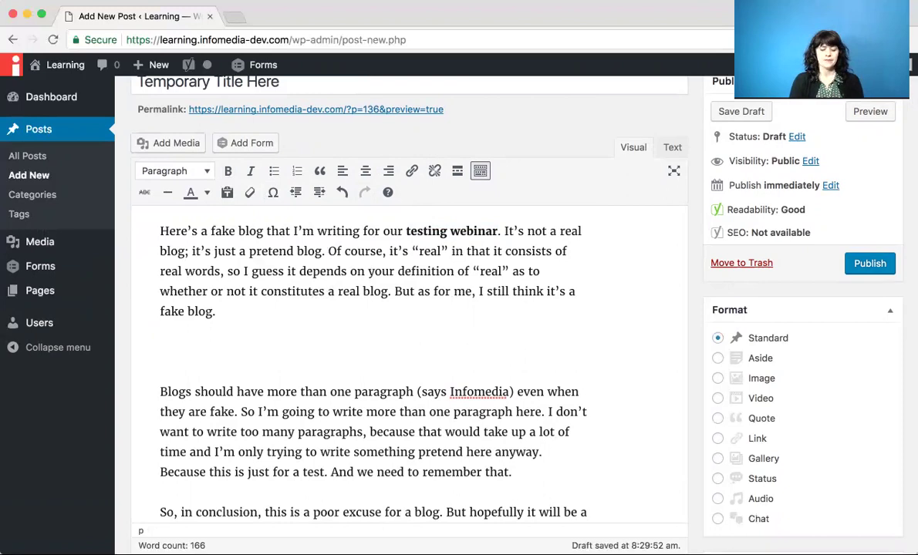
text(I )
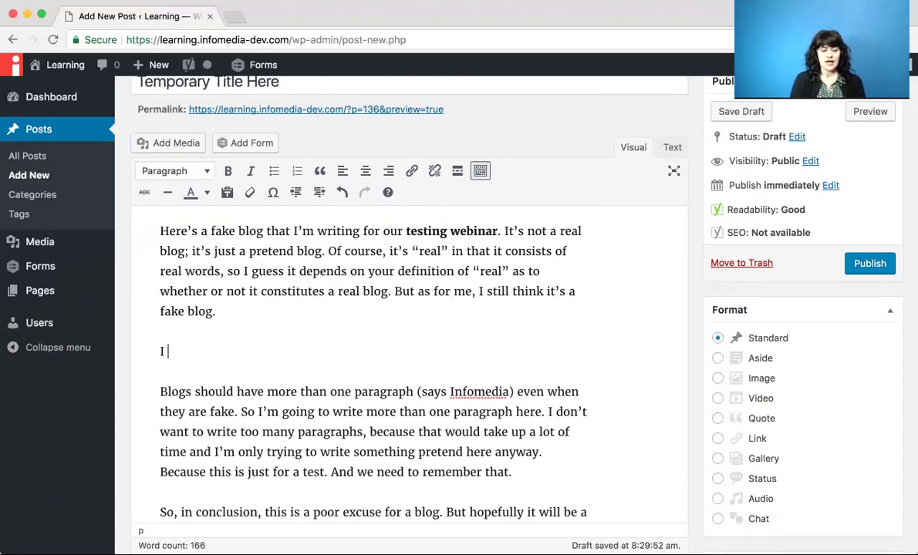
text(like ice cream)
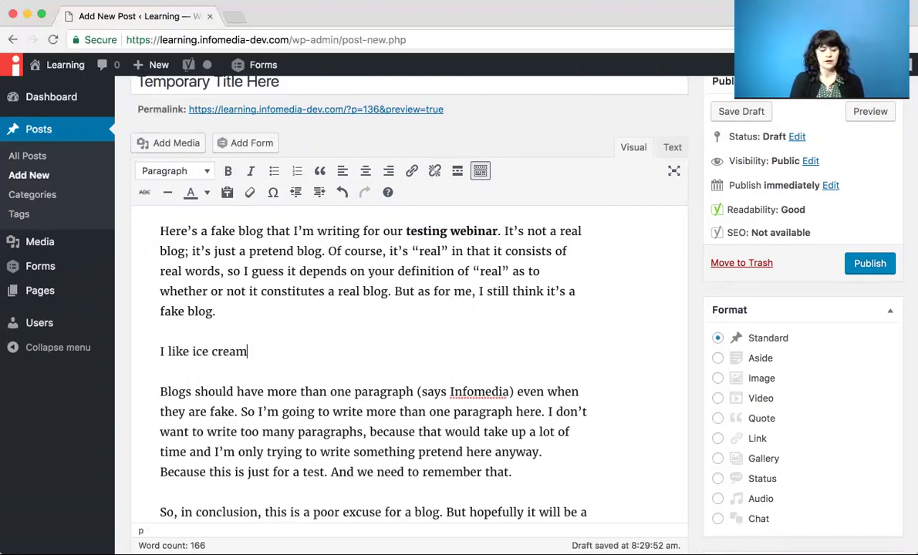
key(Return)
text(I also )
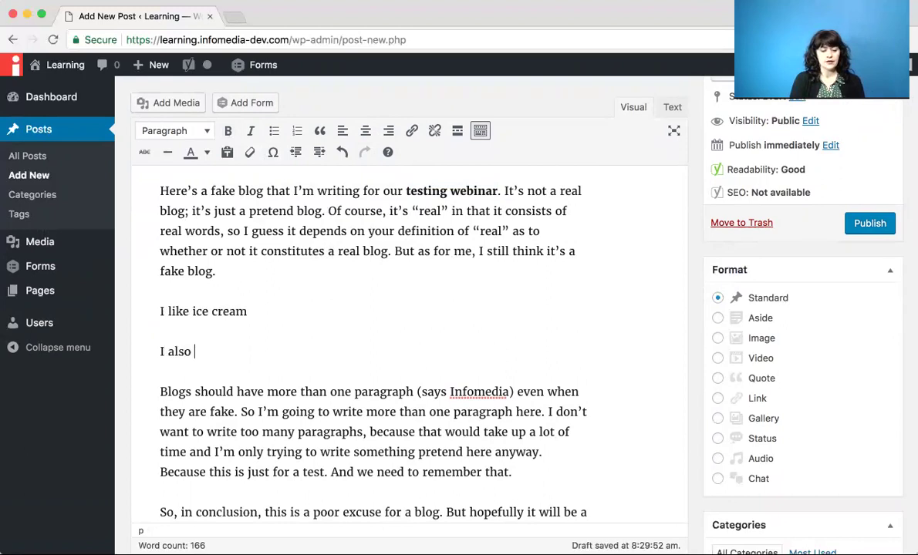
text(like sherbet)
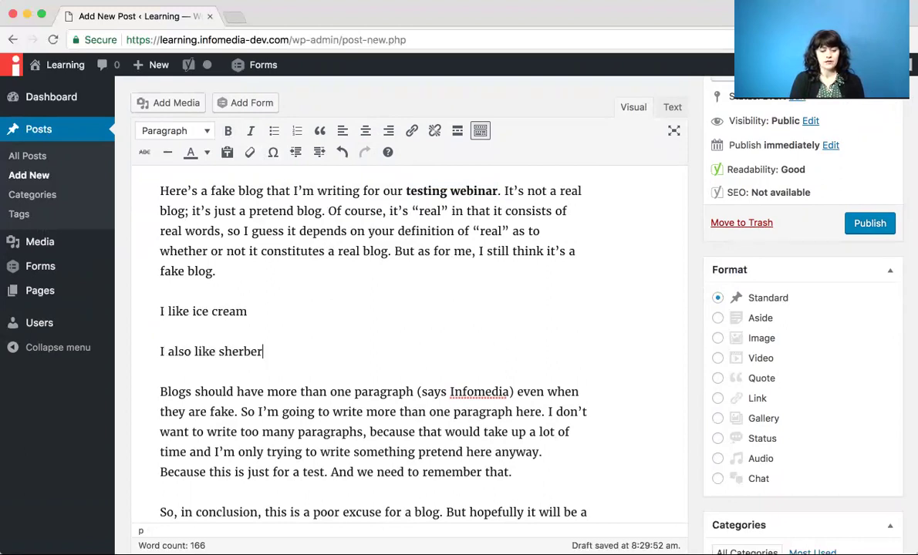
key(Return)
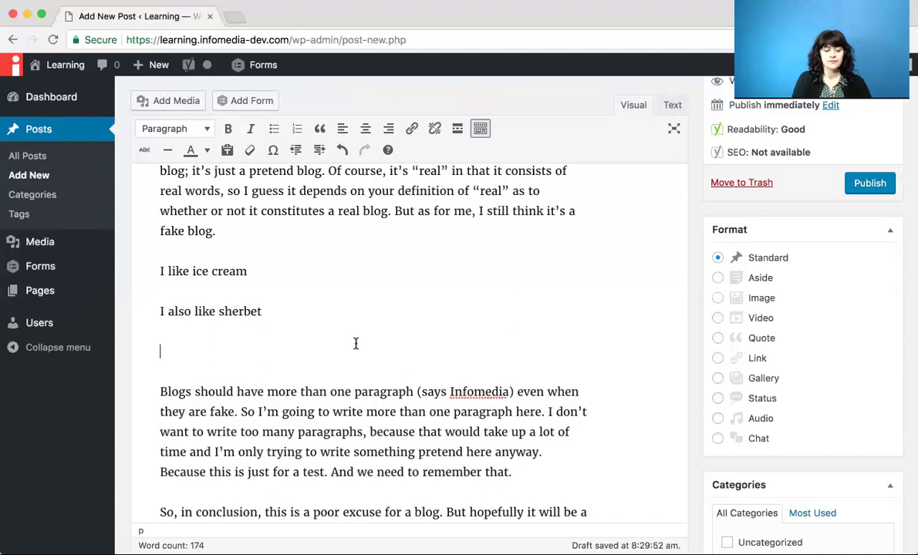
text(I love ice cream sunde)
key(BackSpace)
text(aes)
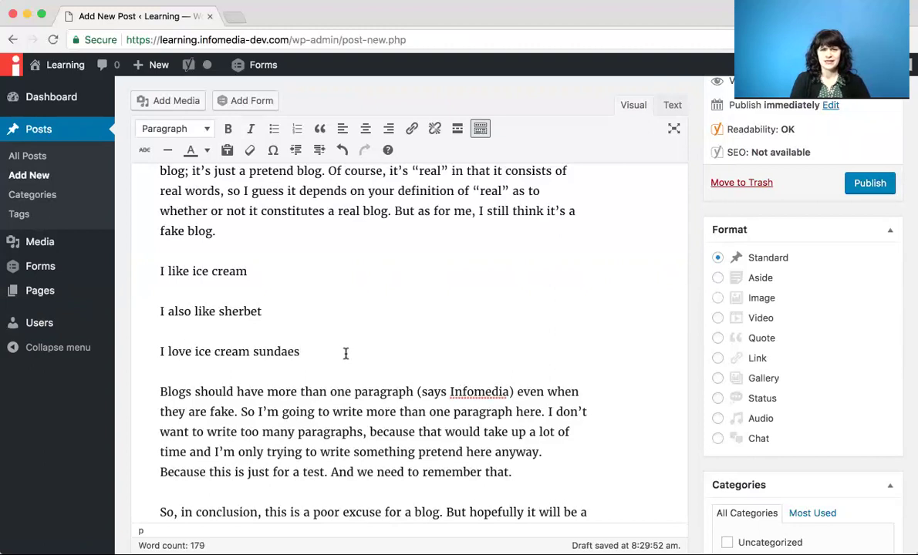
Turn the three ice cream and sherbet lines into a bulleted list
drag(309, 354, 151, 272)
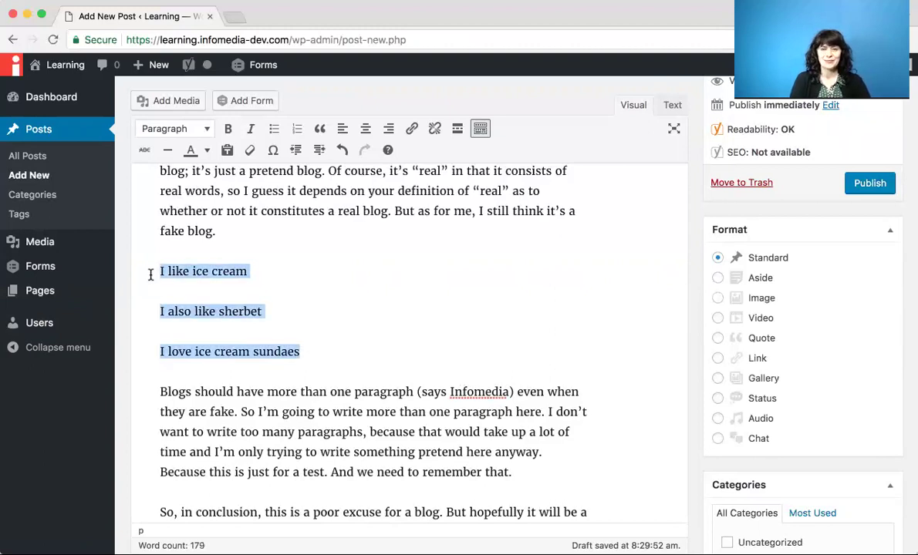
click(274, 130)
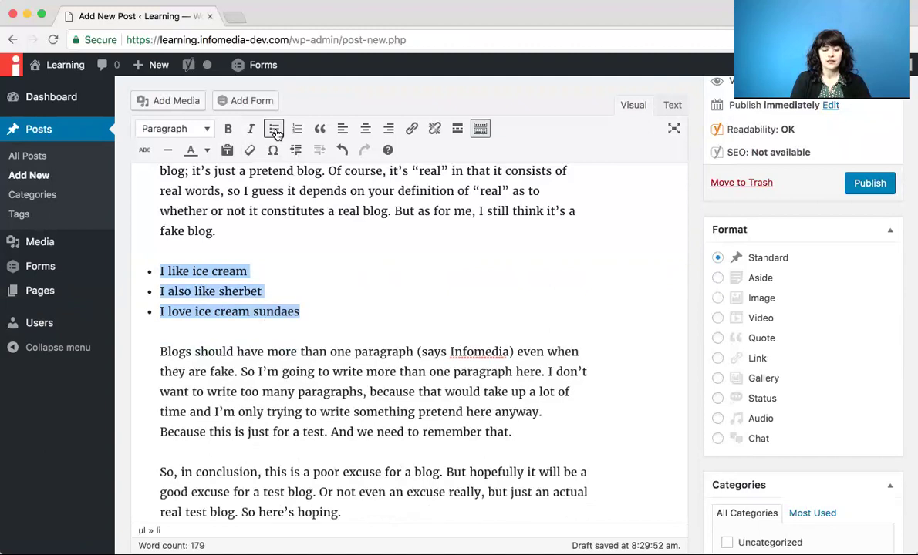
click(316, 215)
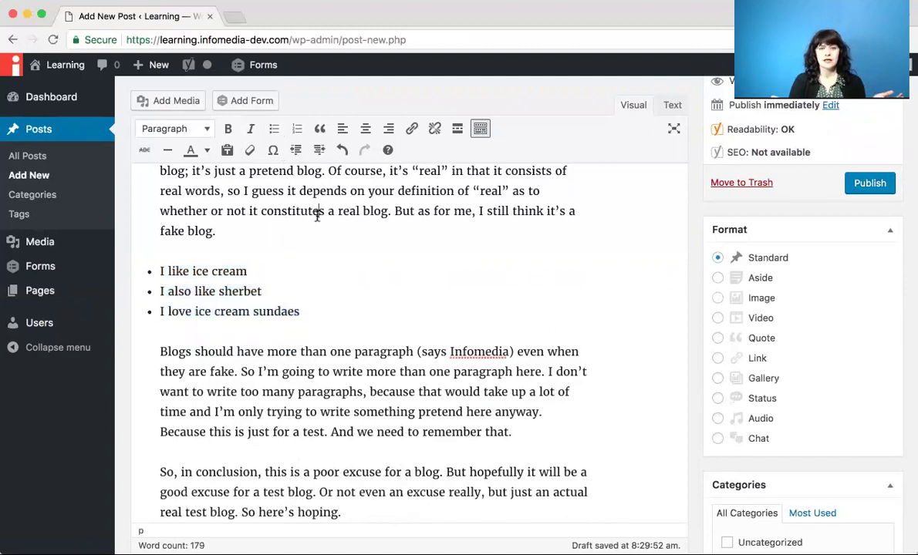
Format the paragraph beginning "Blogs should have more than one paragraph" as a blockquote
scroll(397, 375, down, 2)
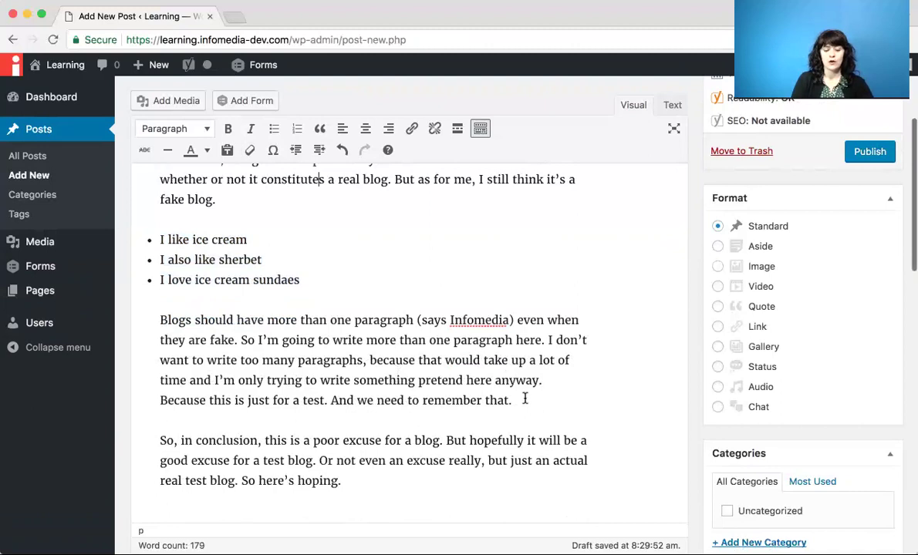
drag(512, 400, 194, 300)
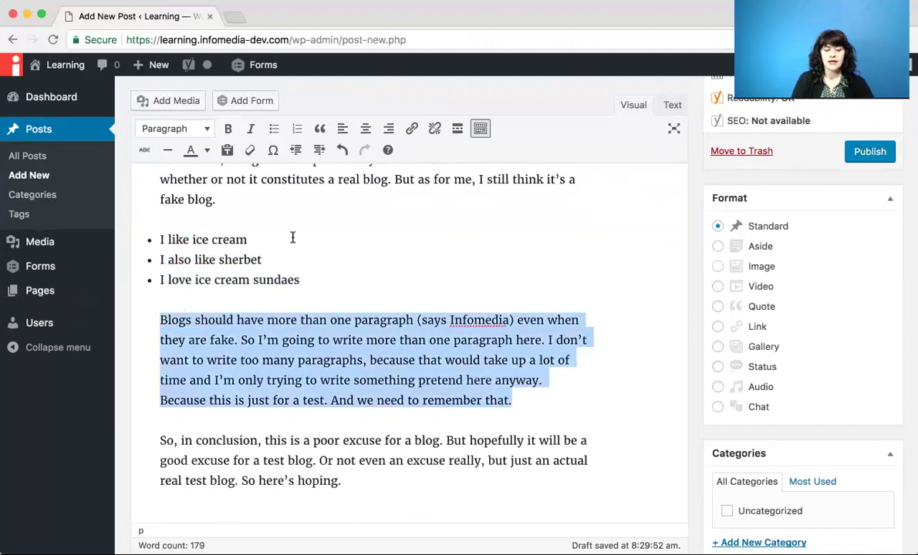
click(319, 130)
click(355, 243)
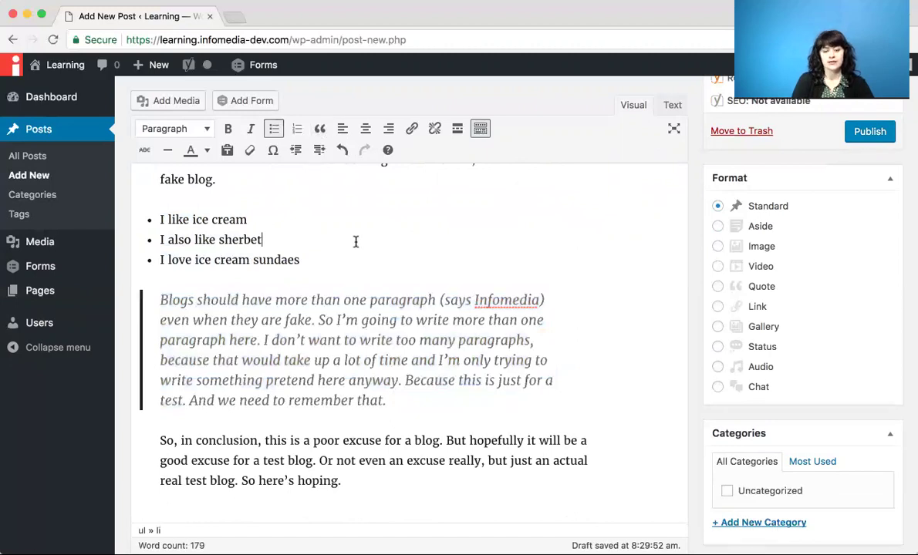
Preview the post, check how the bold text, bulleted list and blockquote look on the site, and close the preview
scroll(356, 242, up, 6)
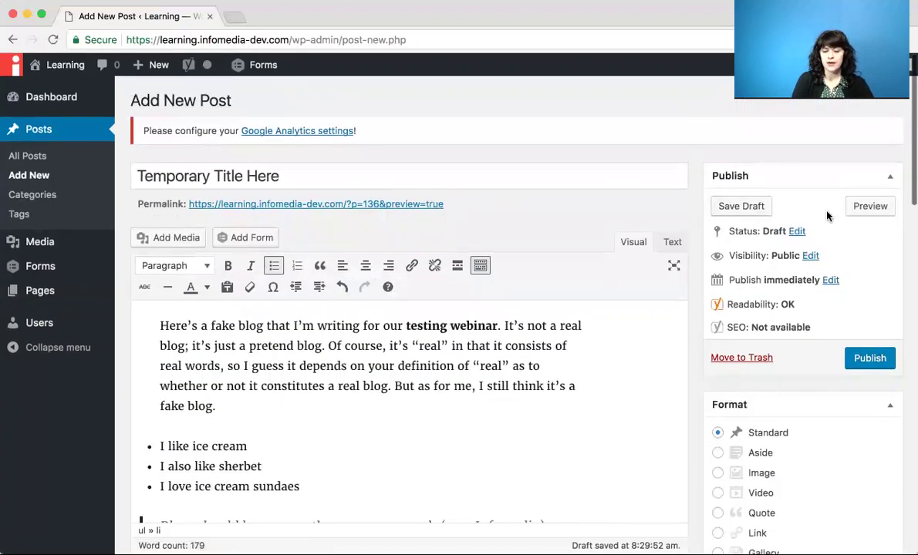
click(868, 207)
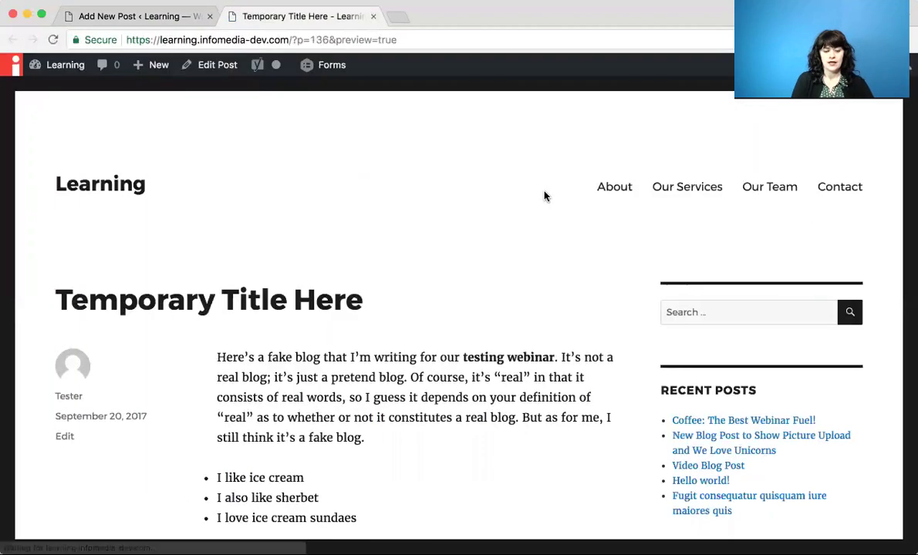
scroll(543, 195, down, 3)
scroll(544, 195, down, 2)
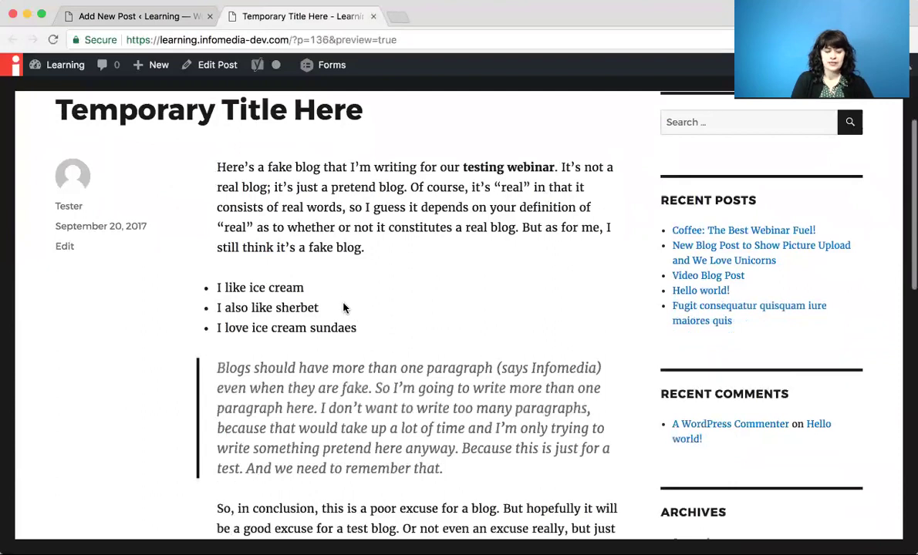
scroll(424, 229, down, 1)
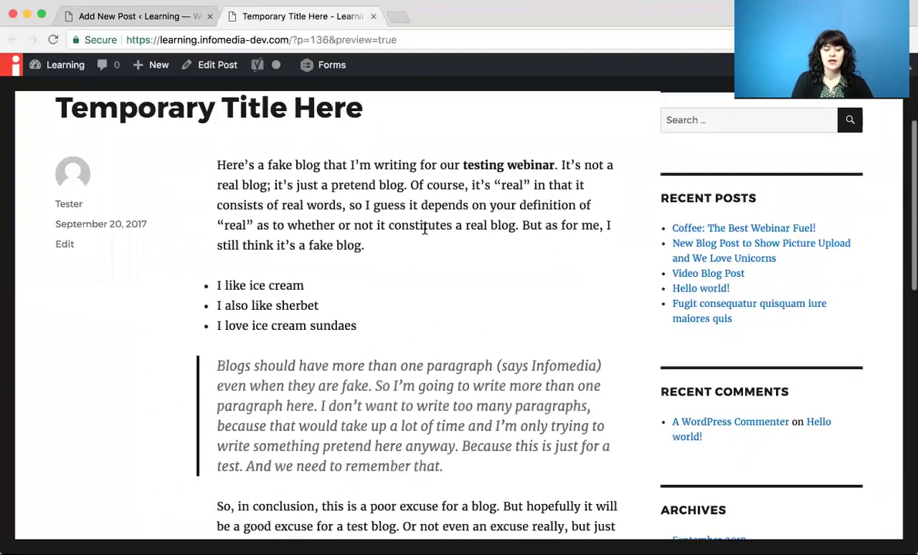
scroll(424, 229, down, 3)
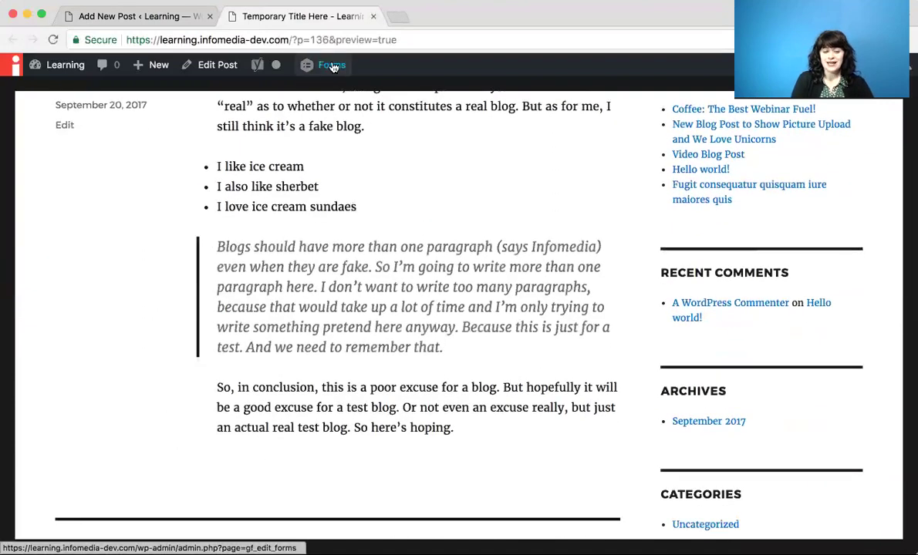
click(373, 16)
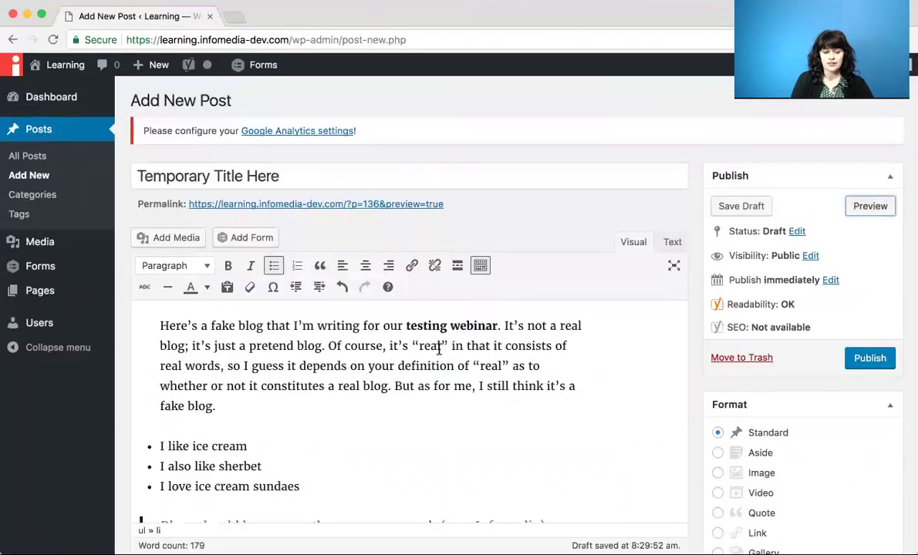
Start inserting a link on the word "Infomedia" in the blockquote
scroll(440, 348, down, 5)
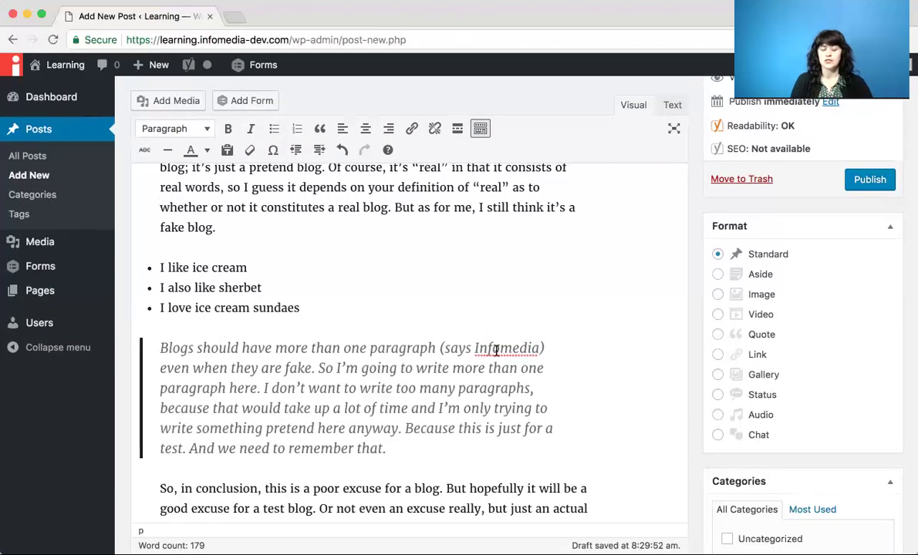
click(540, 348)
drag(540, 347, 475, 347)
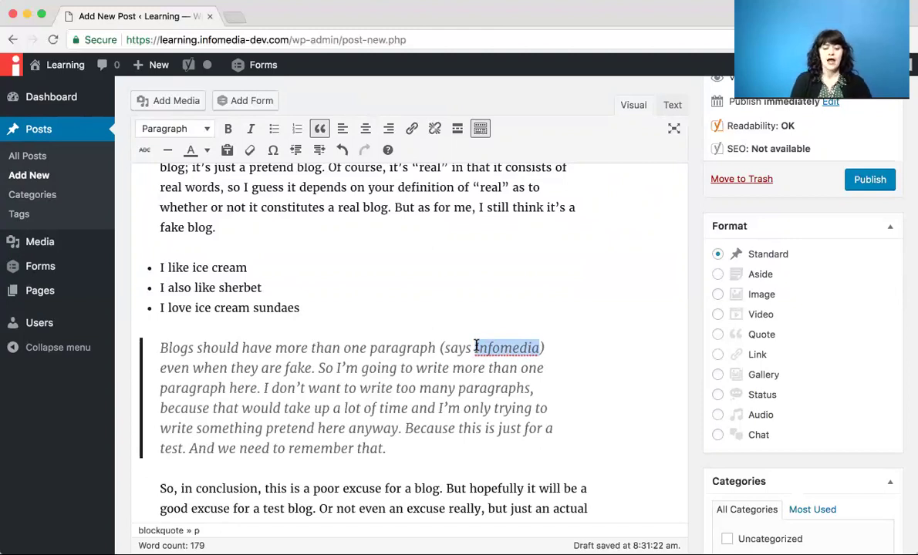
click(412, 130)
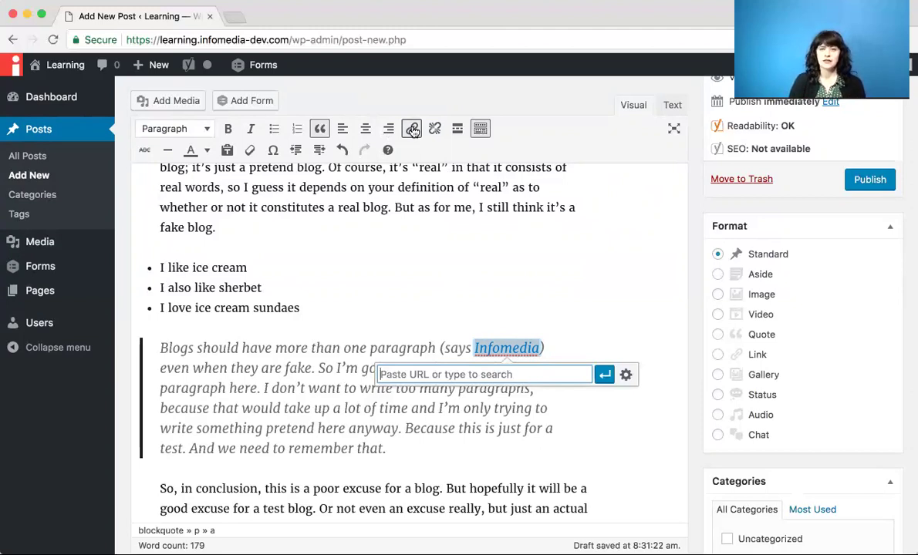
Search the site's existing content for "video" as a possible link target and clear the search
text(v)
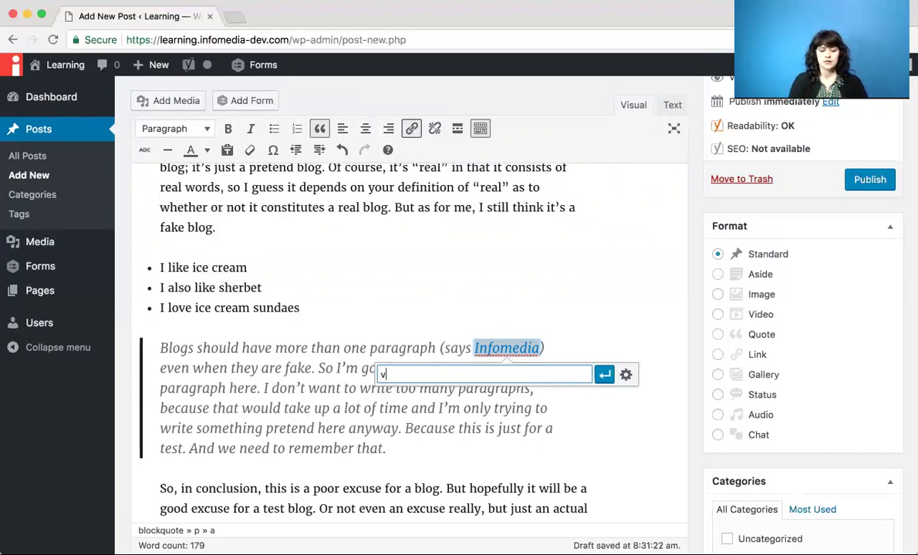
text(ideo)
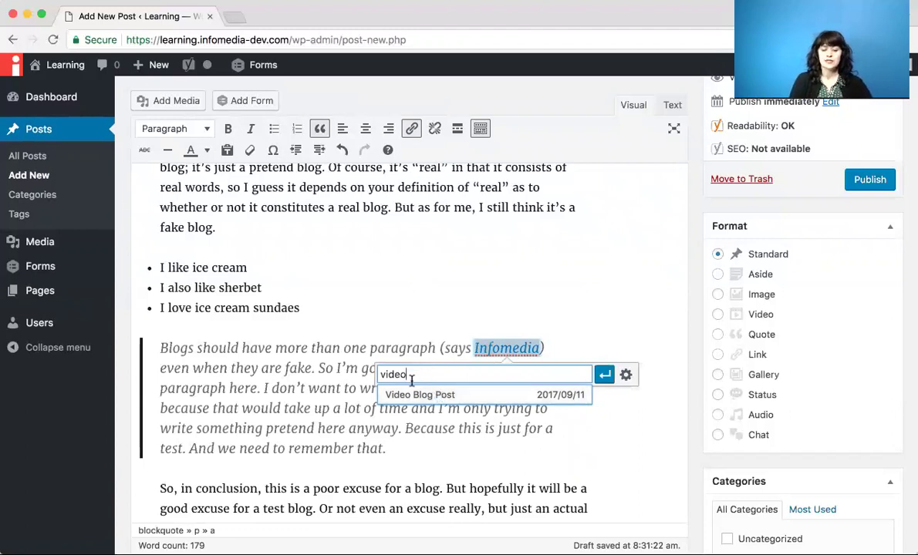
drag(410, 375, 377, 374)
key(BackSpace)
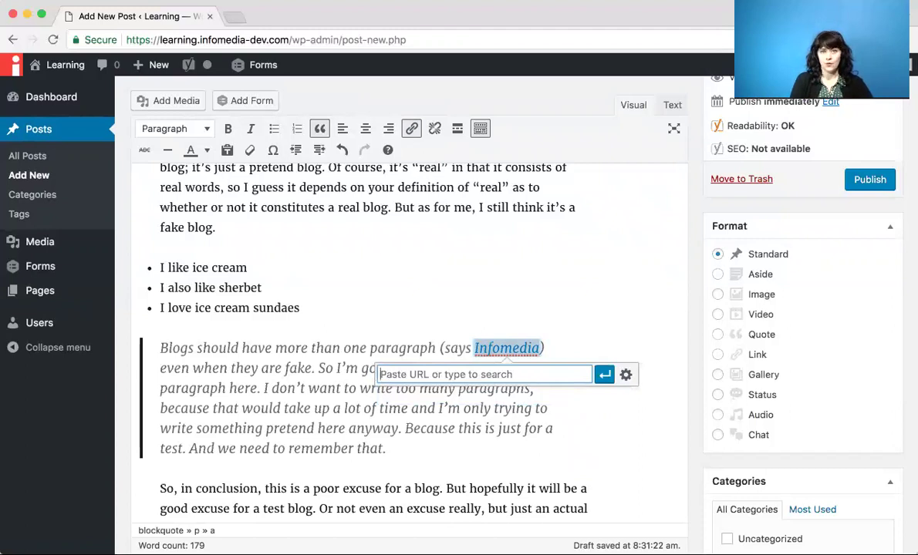
text(www)
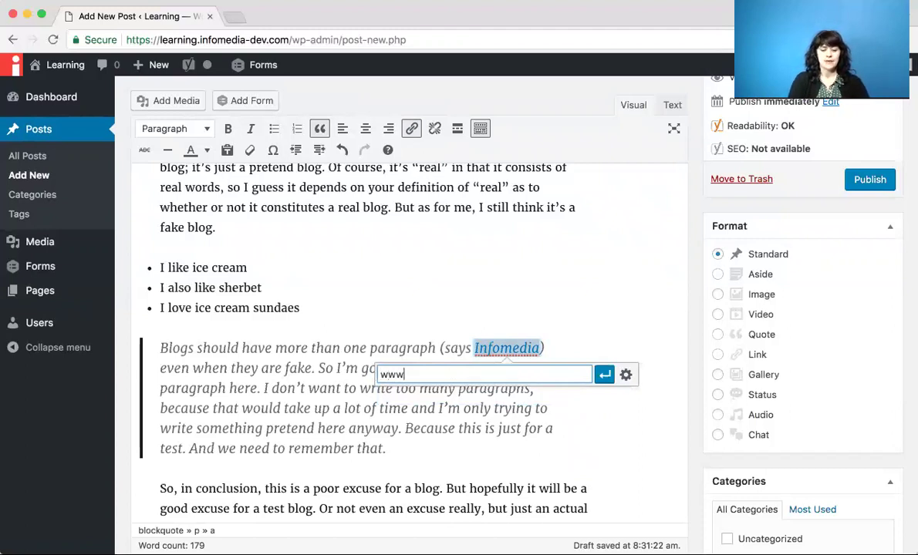
text(.infome)
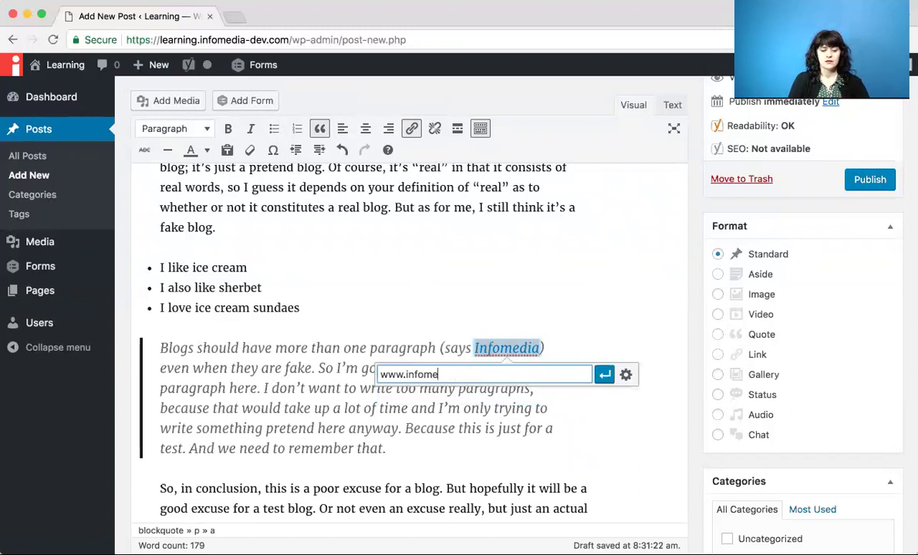
text(dia.com)
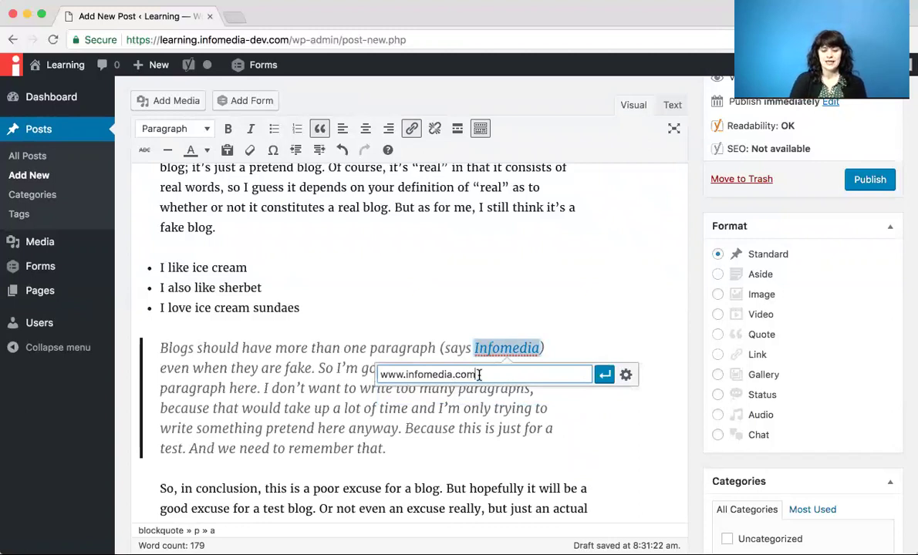
click(605, 375)
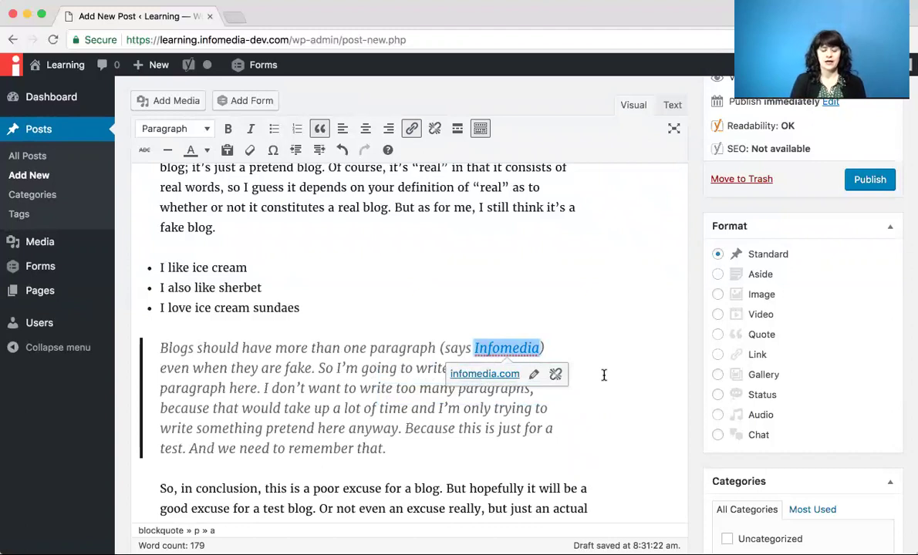
click(422, 329)
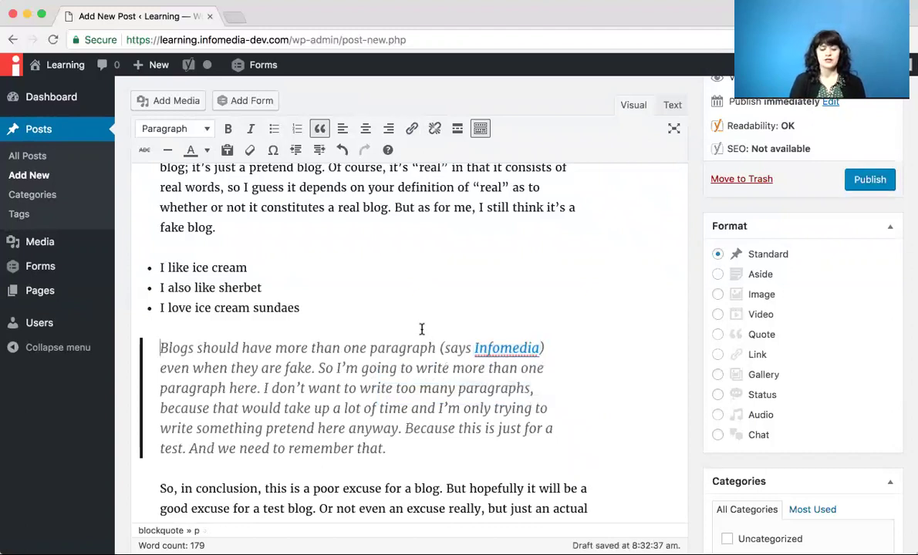
Preview the post, test the "Infomedia" link in the blockquote, and return to the post editor
scroll(422, 329, up, 5)
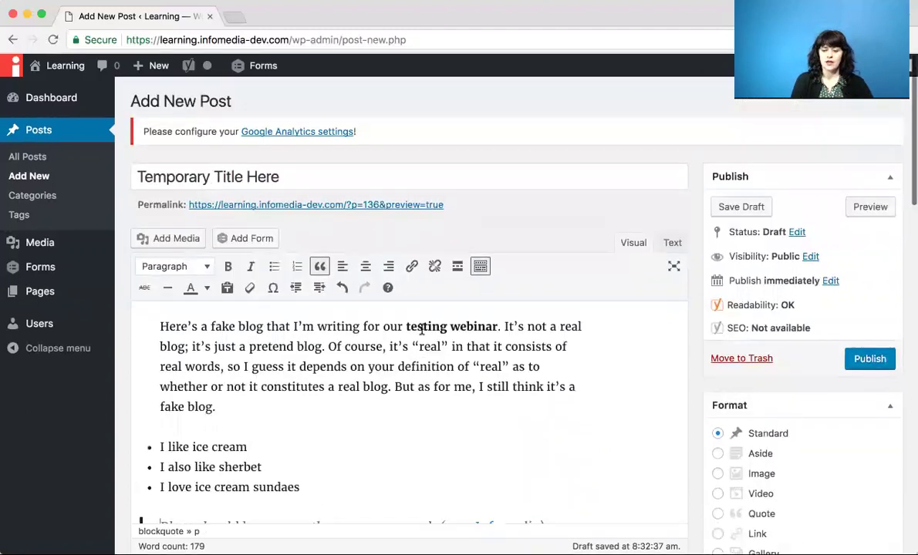
click(862, 213)
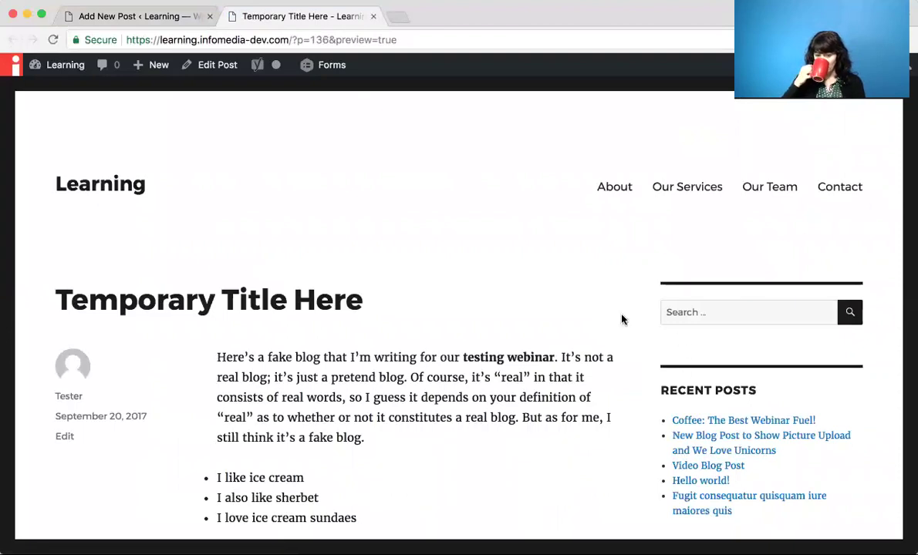
scroll(596, 309, down, 4)
scroll(595, 309, down, 1)
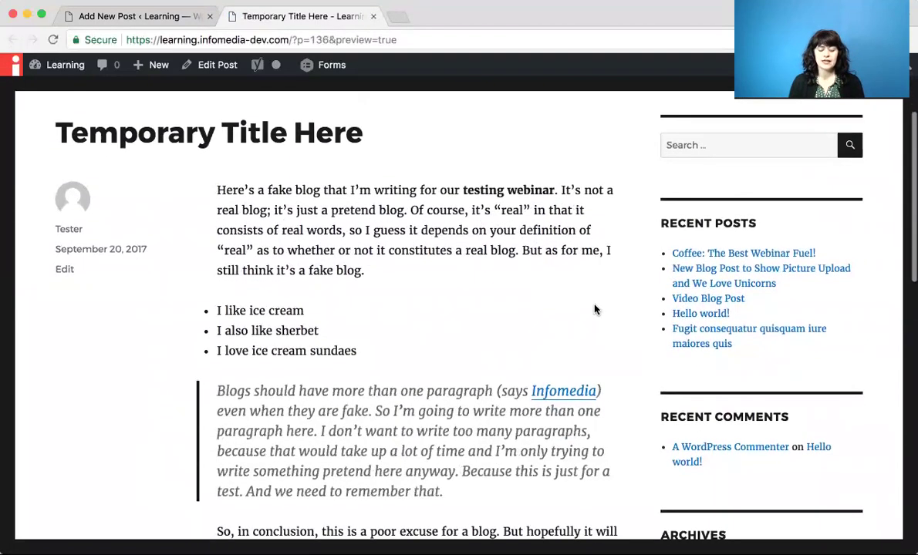
click(570, 396)
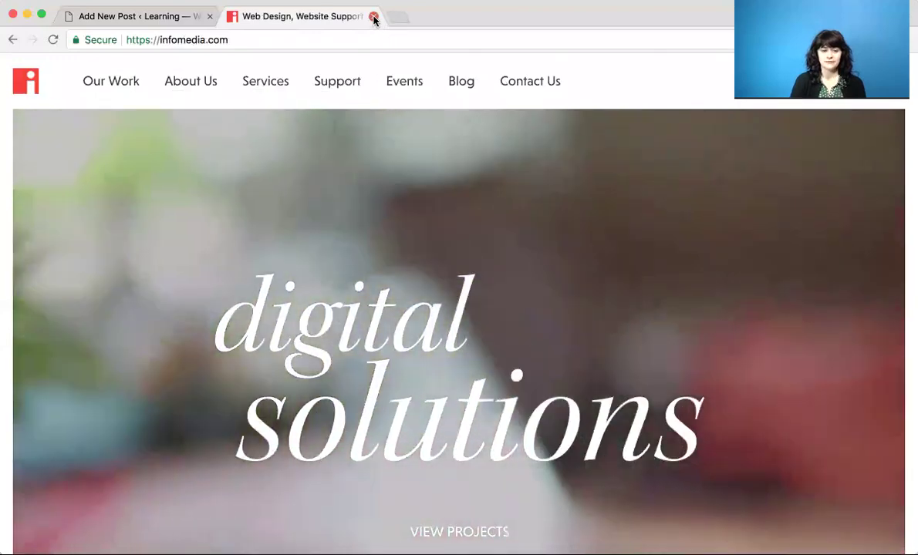
click(374, 16)
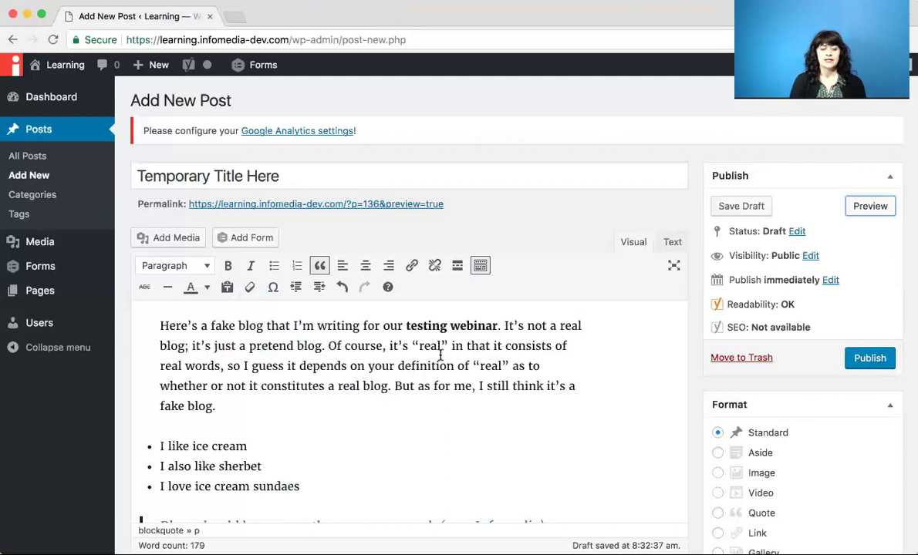
Replace the post title with "Ice Cream Is the Greatest"
scroll(440, 354, down, 1)
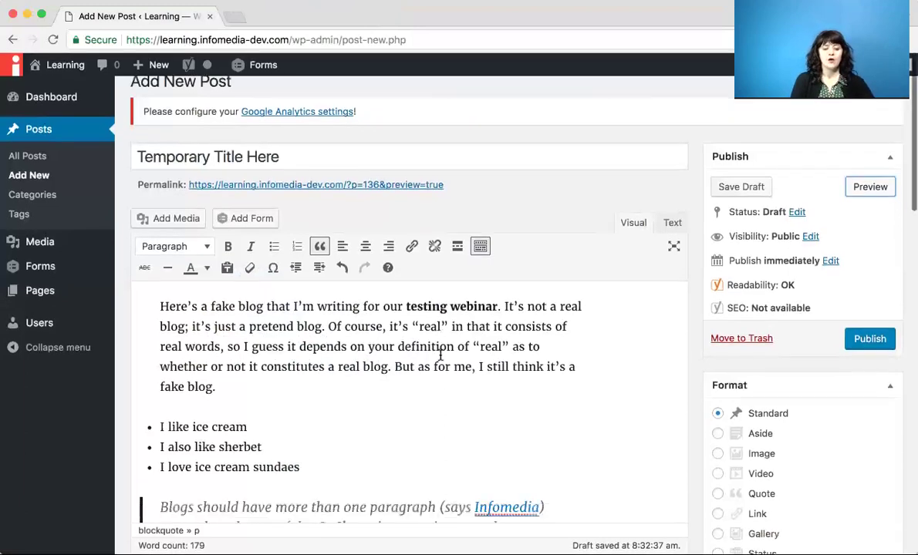
drag(311, 150, 144, 122)
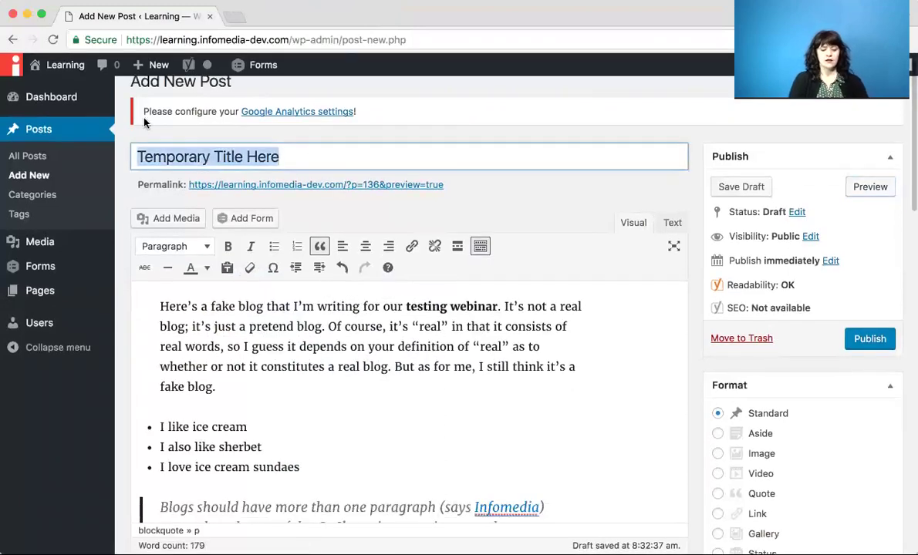
text(Ice Cream Is the G)
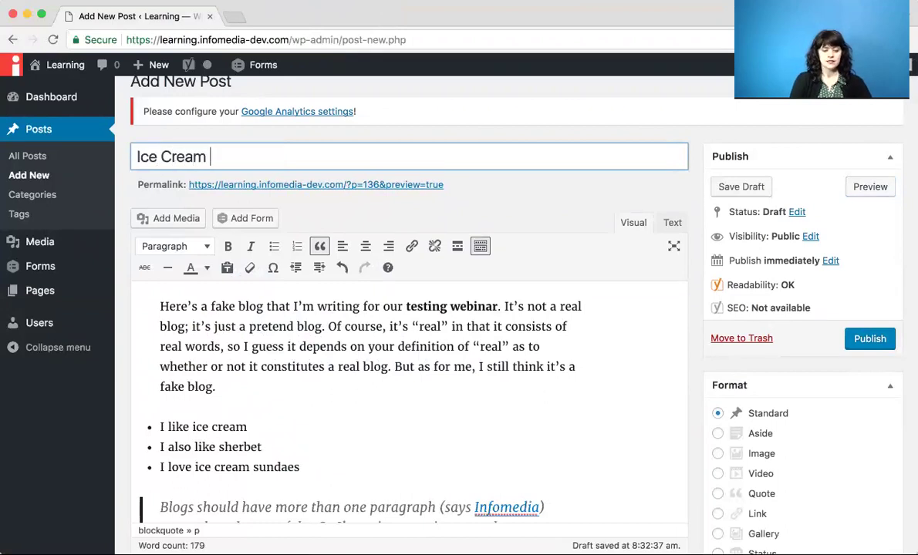
text(reatest)
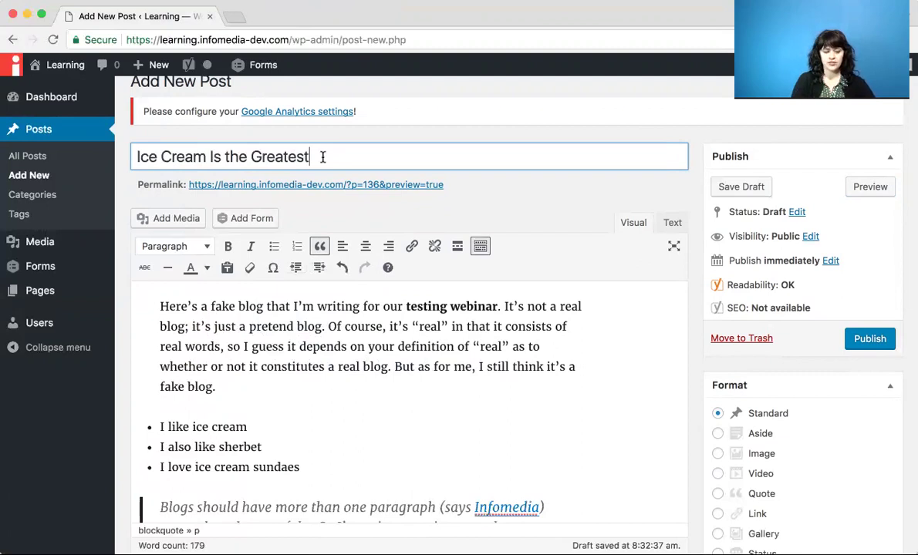
Add the line "Really, I Mean It, Ice Cream Is Great" on its own between the blockquote and the concluding paragraph
scroll(335, 339, down, 2)
scroll(335, 340, down, 5)
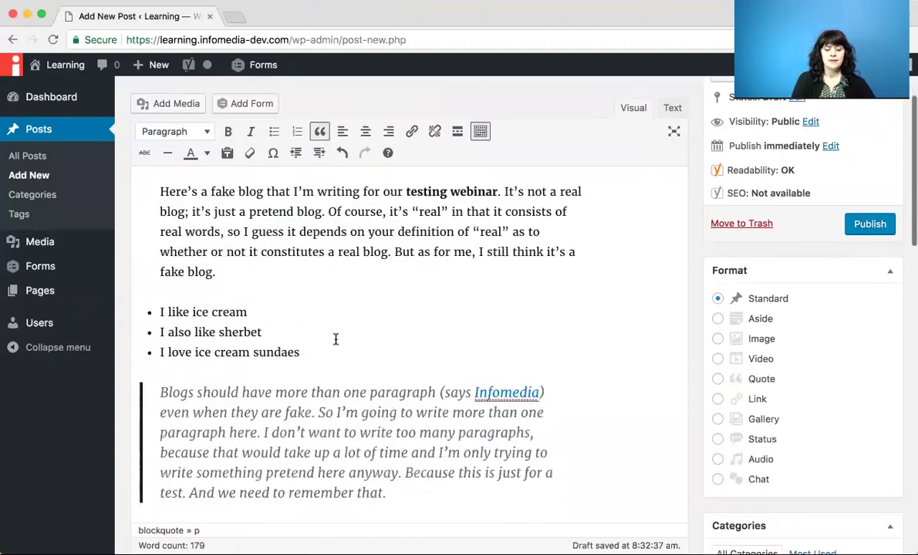
click(160, 388)
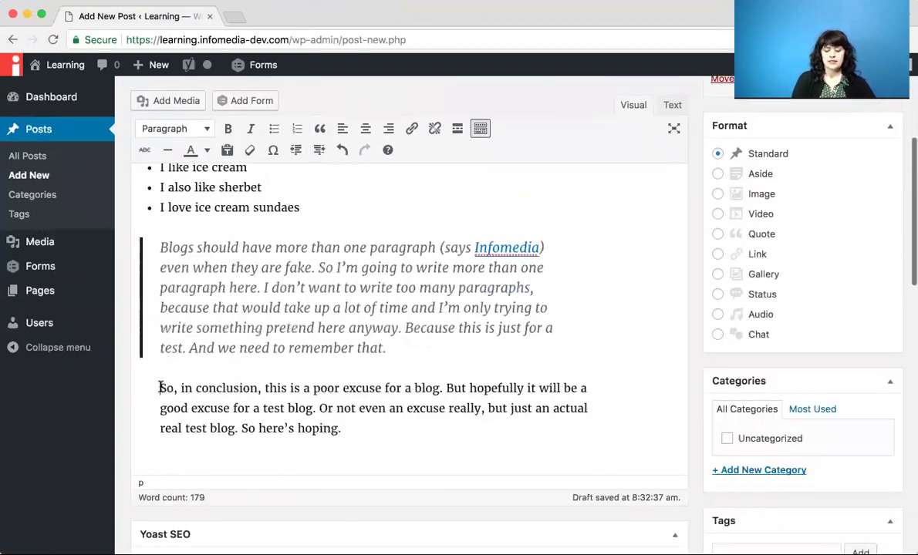
key(Return)
key(Up)
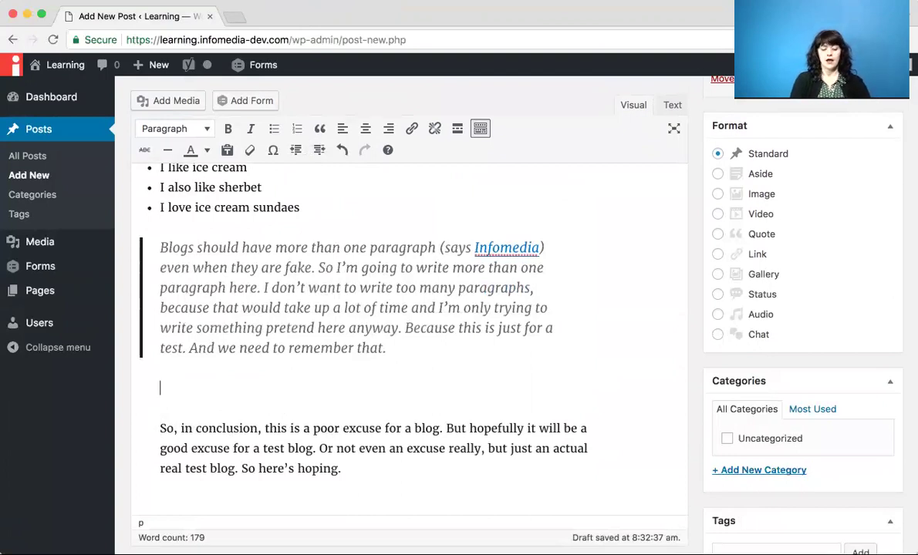
text(Really, I mea)
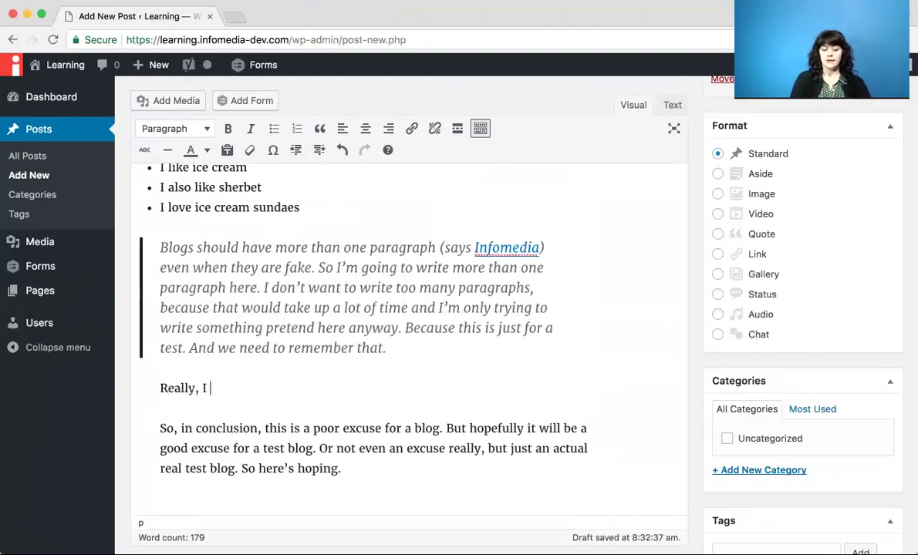
key(BackSpace)
key(BackSpace)
key(BackSpace)
text(Mean It)
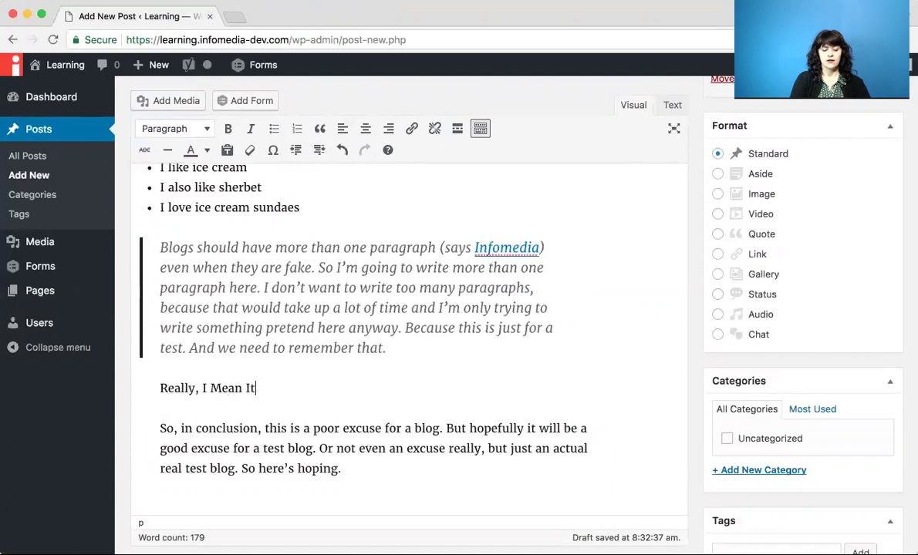
text(, Ice Cream Is Great)
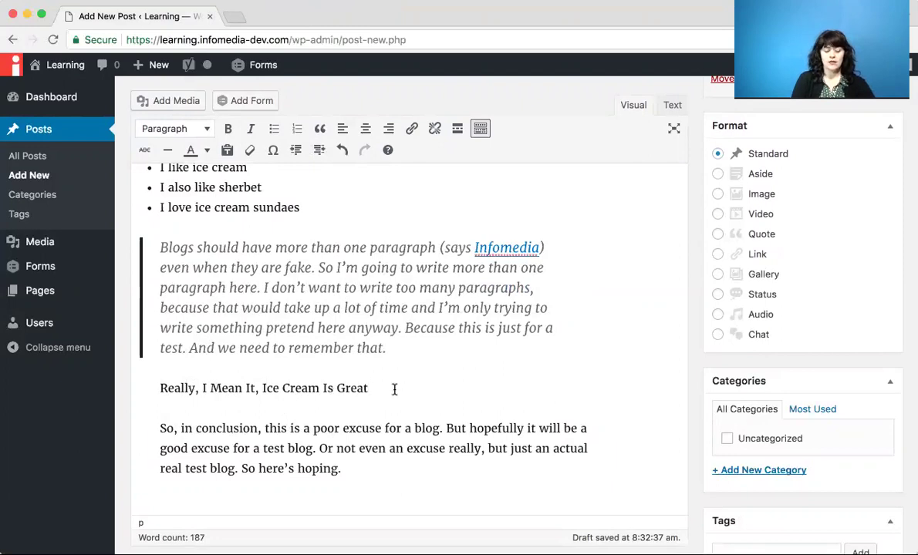
Format the line "Really, I Mean It, Ice Cream Is Great" as Heading 2
drag(369, 388, 157, 389)
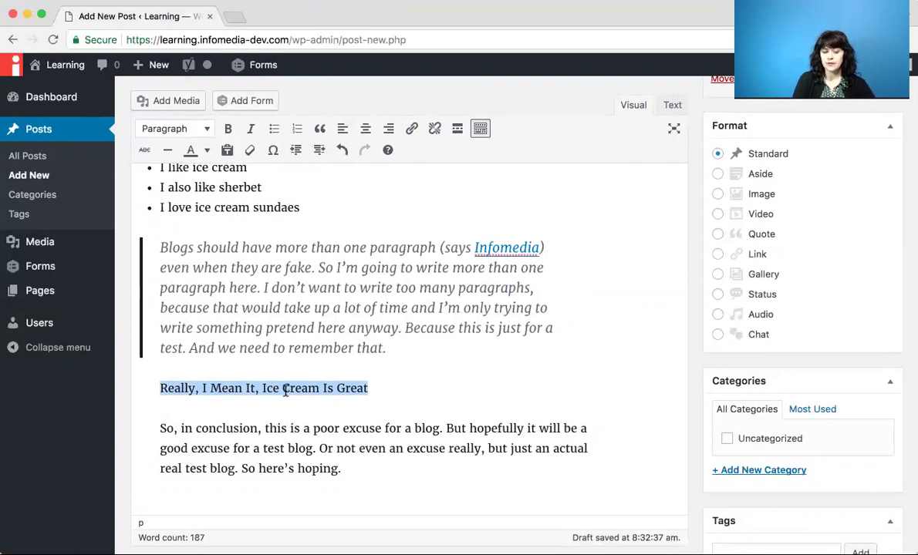
scroll(285, 391, up, 3)
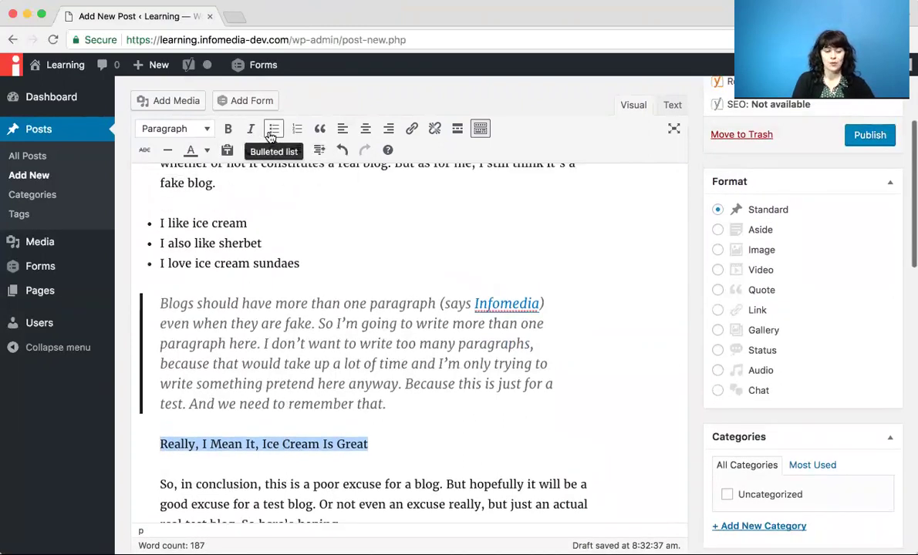
click(208, 130)
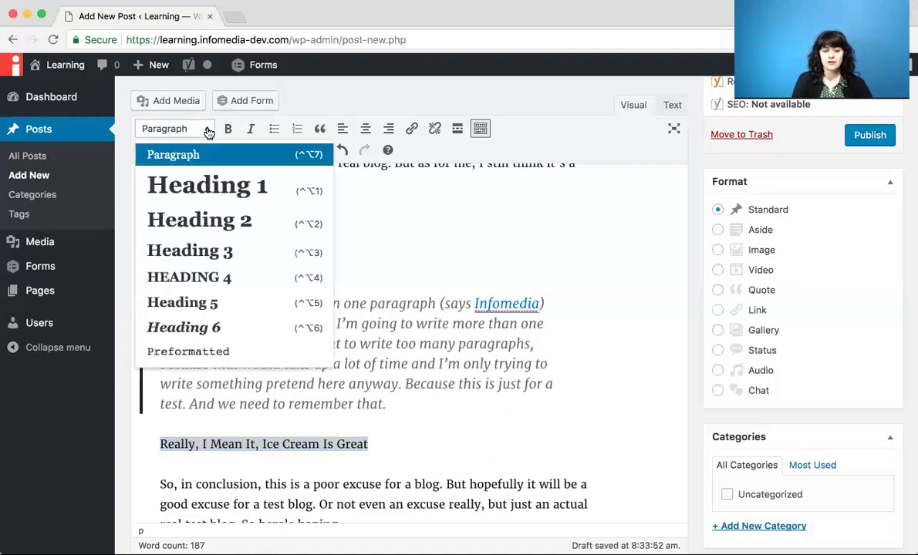
click(222, 220)
click(508, 435)
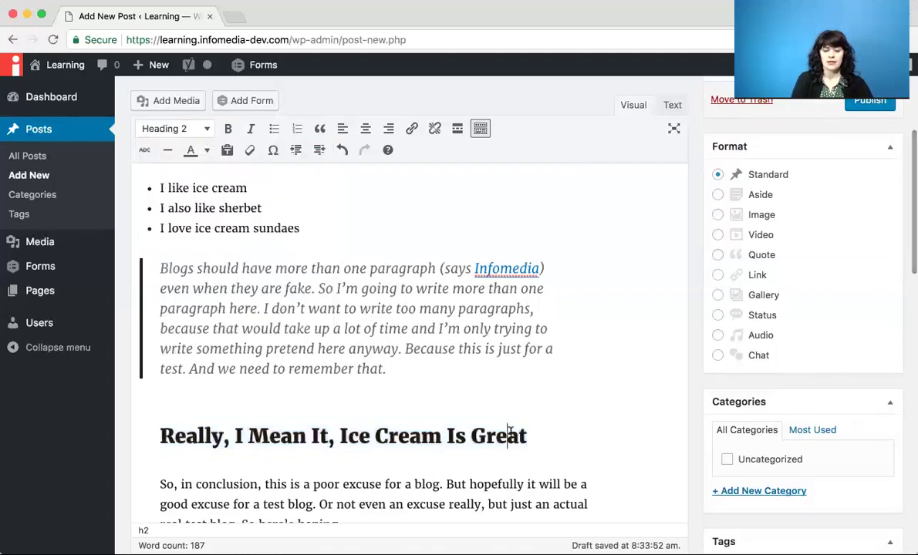
Preview the post, check the new heading above the concluding paragraph, and return to the post editor
scroll(607, 363, up, 5)
click(870, 207)
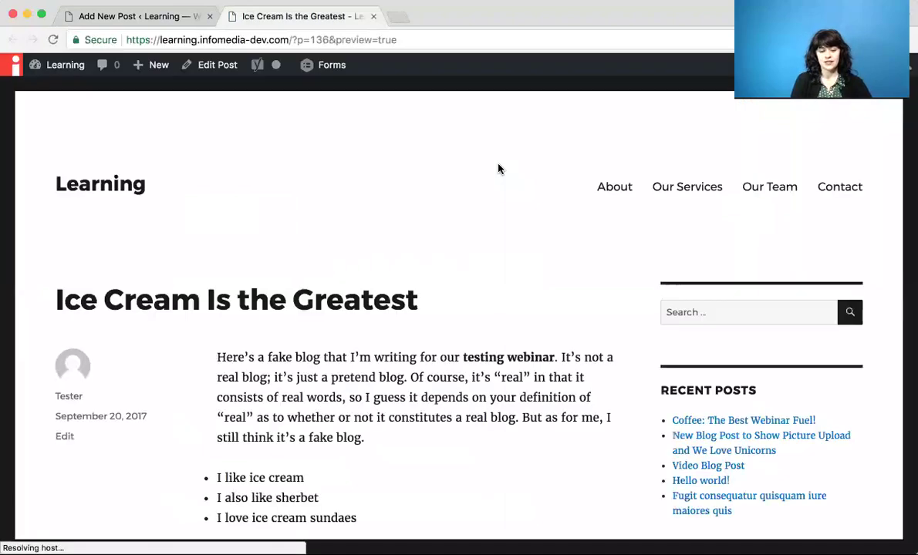
scroll(498, 169, down, 4)
scroll(499, 169, down, 8)
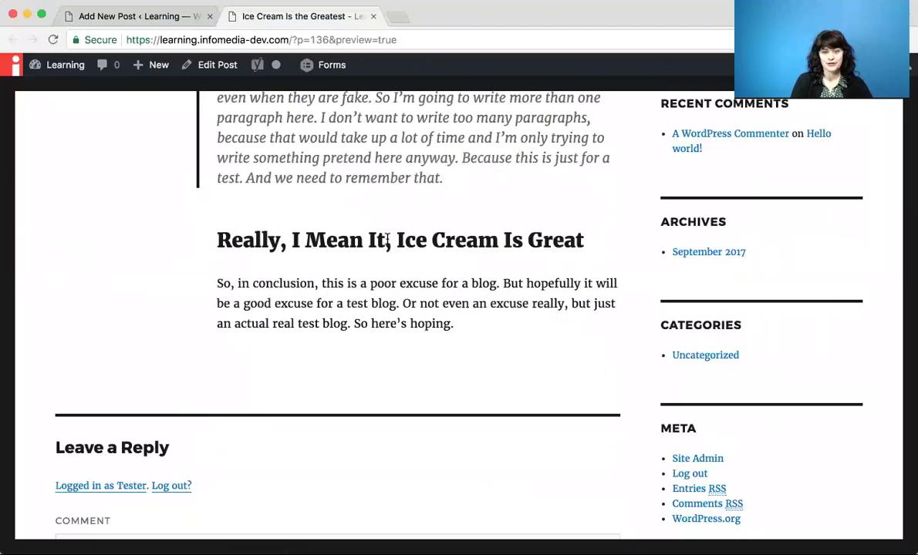
scroll(388, 241, up, 12)
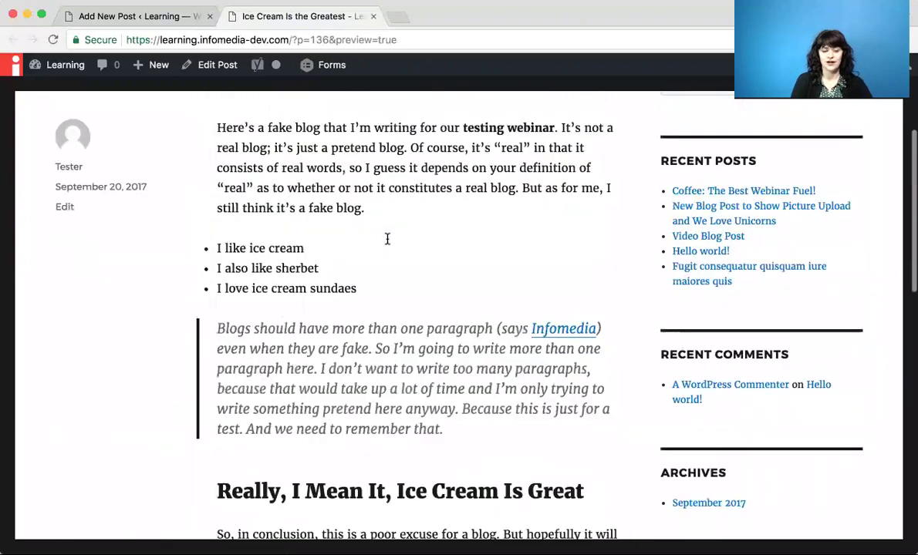
click(374, 16)
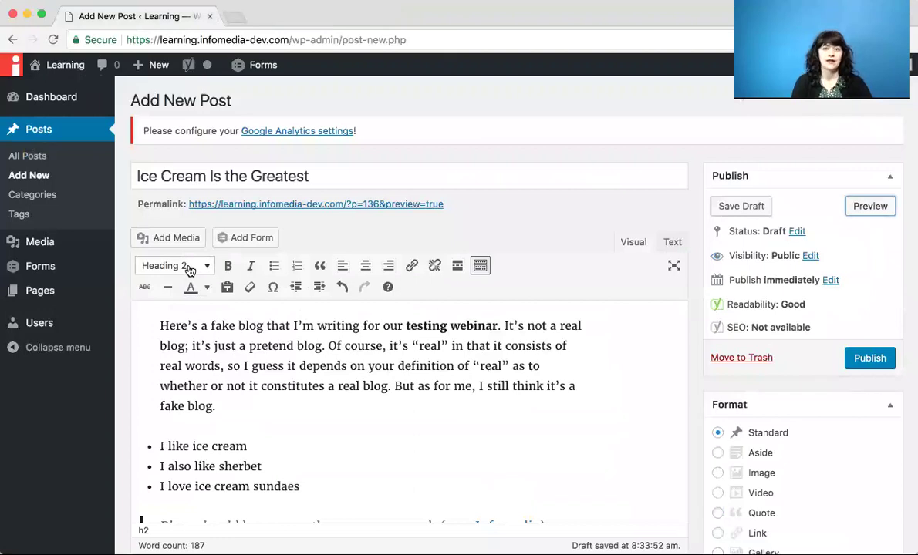
click(341, 173)
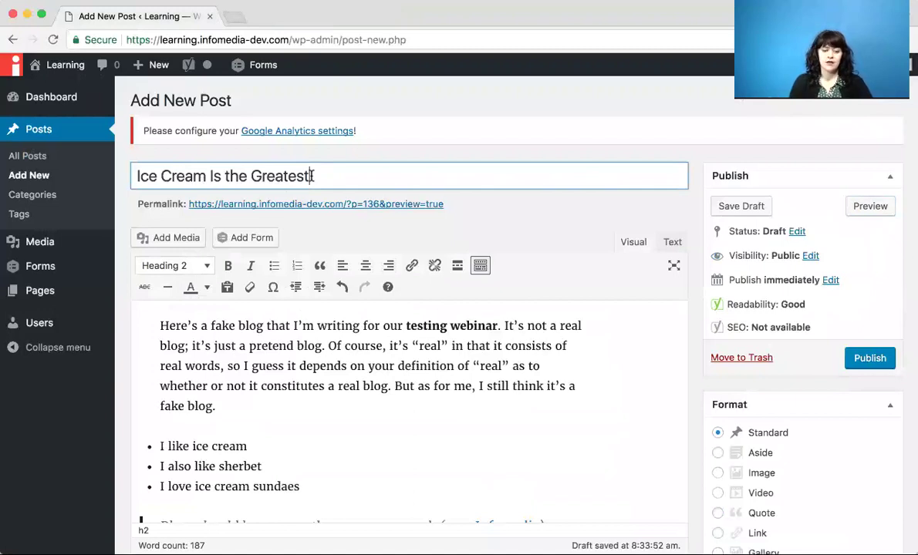
scroll(337, 383, down, 2)
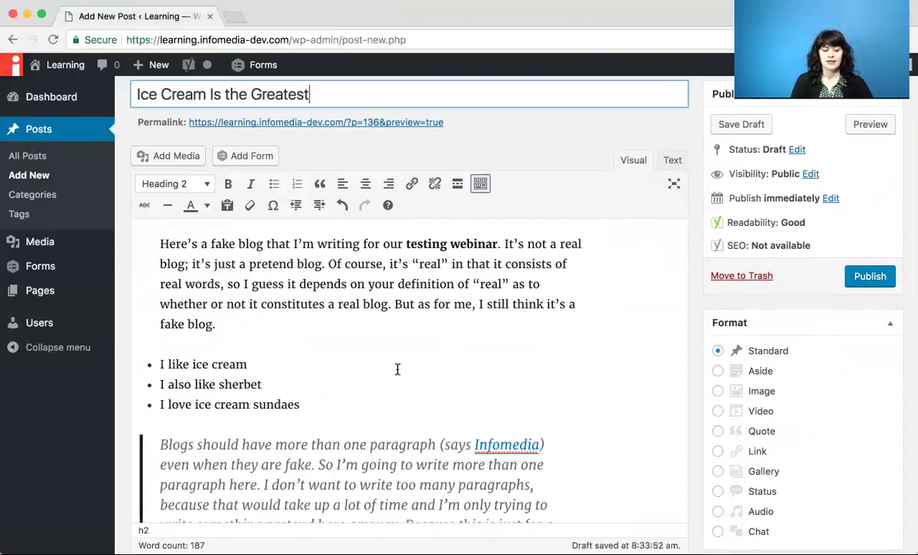
scroll(395, 376, down, 1)
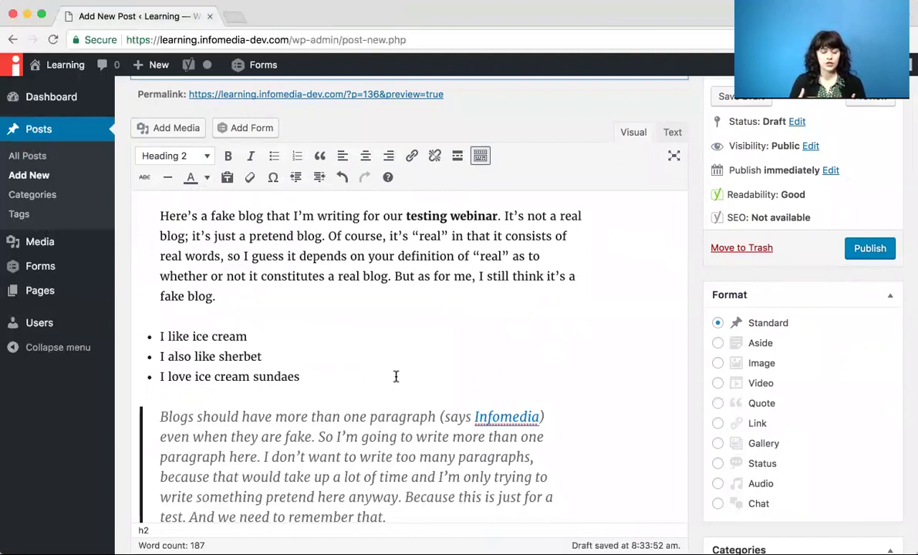
scroll(396, 377, down, 1)
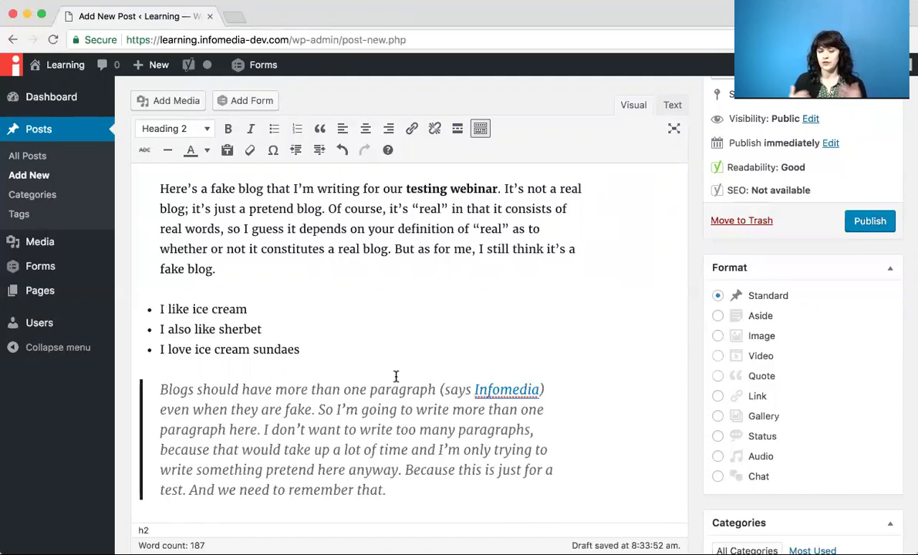
scroll(396, 376, up, 5)
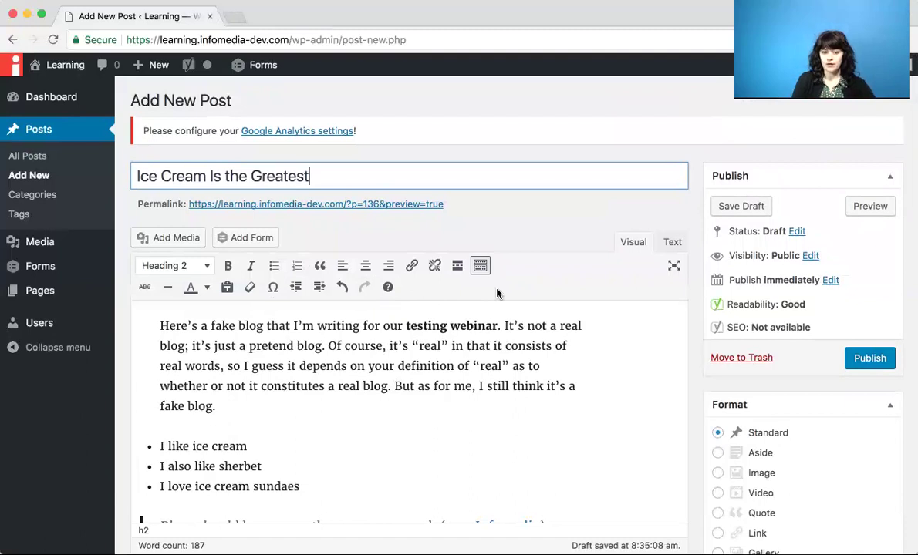
scroll(498, 293, down, 1)
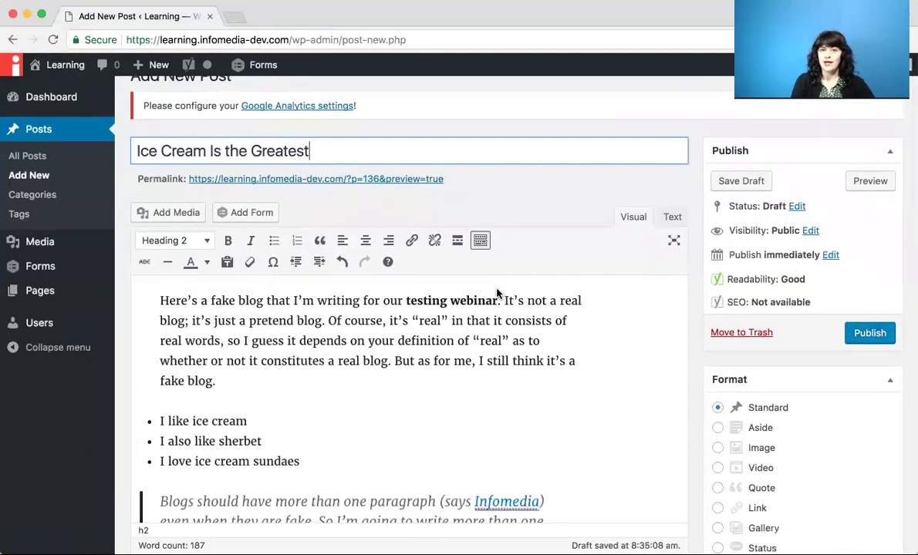
Hide and redisplay the second row of formatting tools in the post editor, twice
click(481, 241)
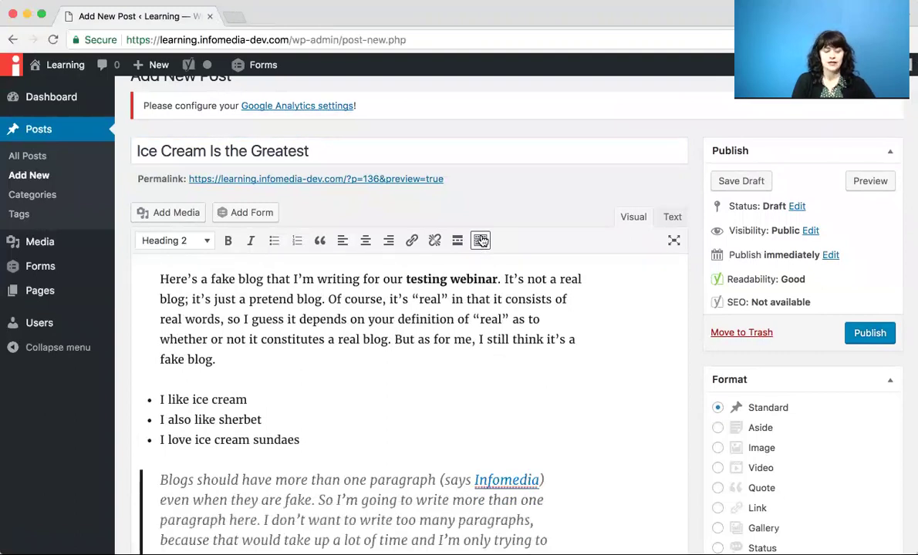
click(481, 242)
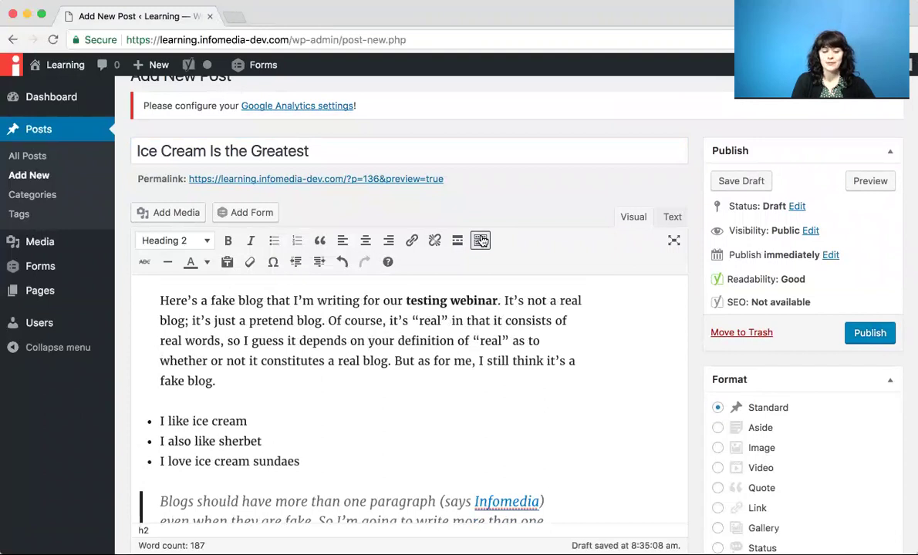
click(480, 242)
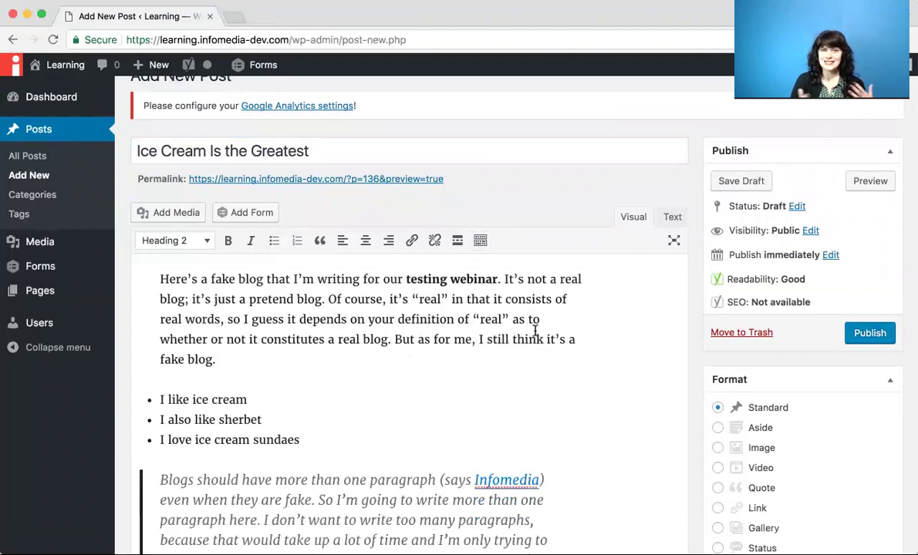
click(482, 243)
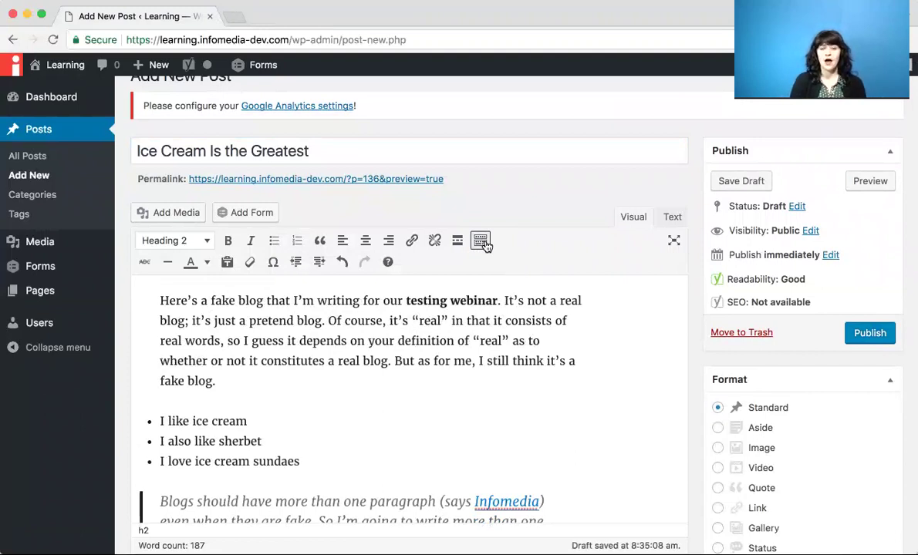
Examine the post's HTML code, including the closing list item tags, compare it with the visual version, and return to visual editing
click(673, 218)
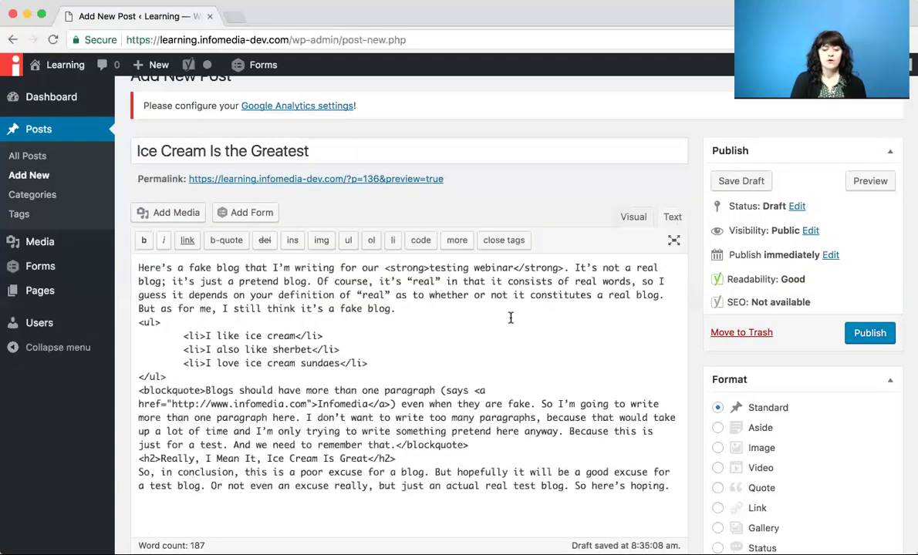
scroll(478, 308, down, 1)
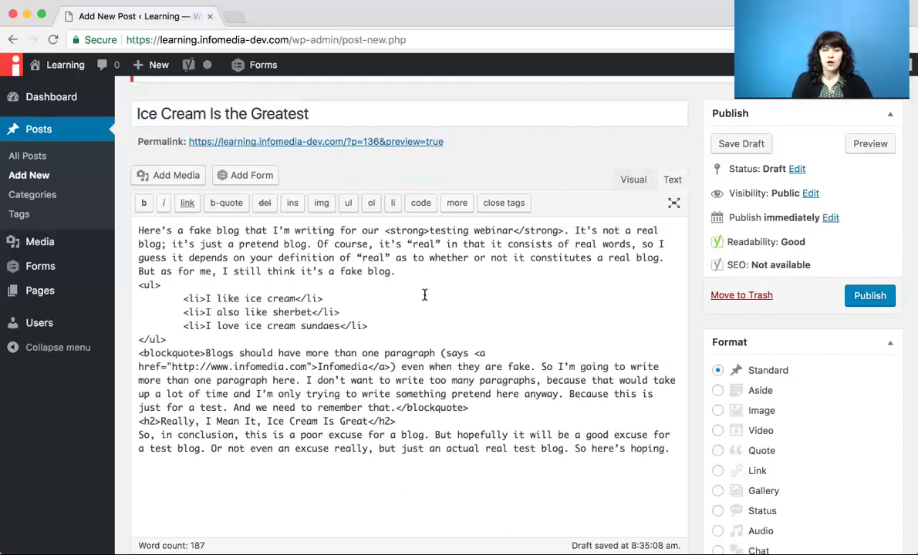
drag(350, 313, 311, 313)
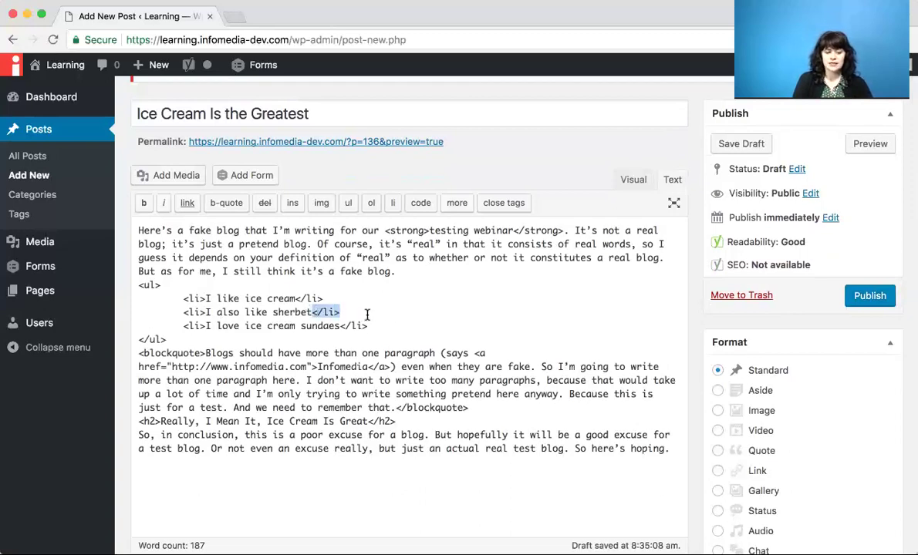
drag(368, 326, 344, 325)
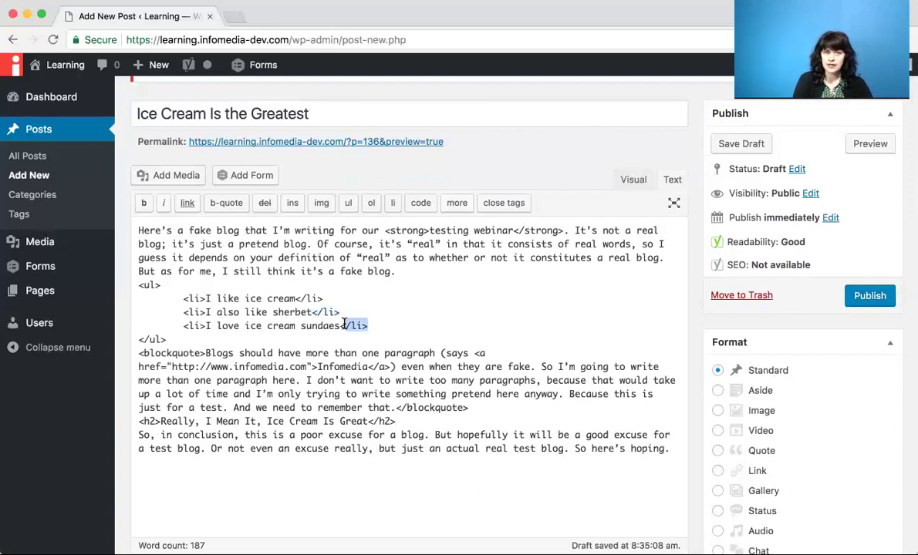
click(401, 321)
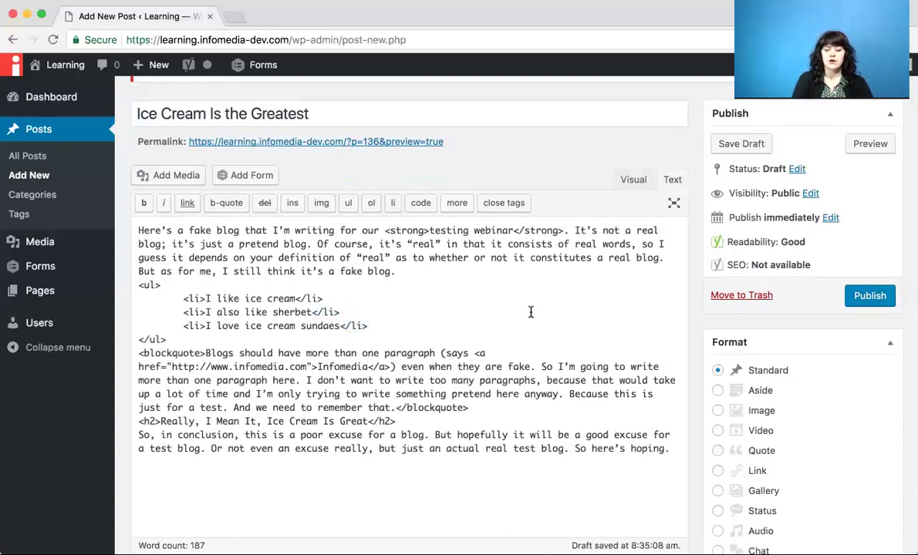
click(637, 182)
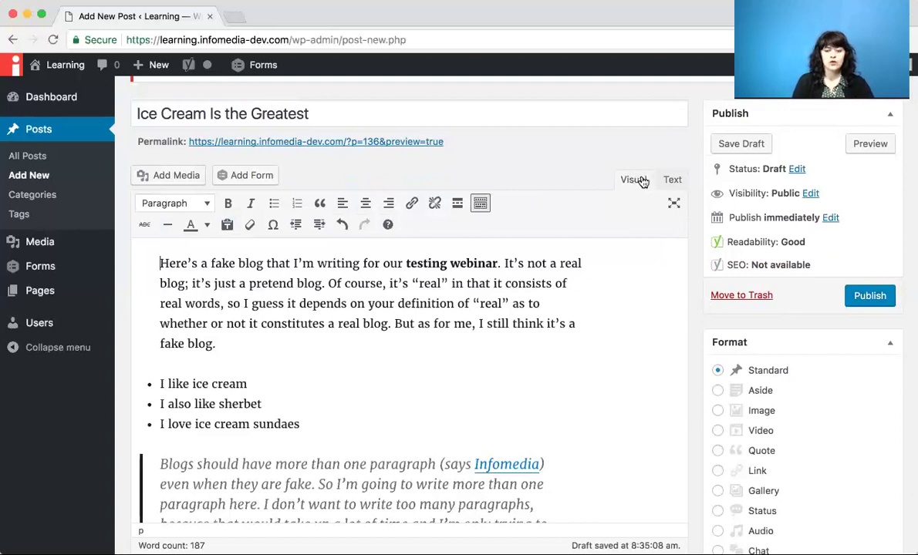
click(673, 182)
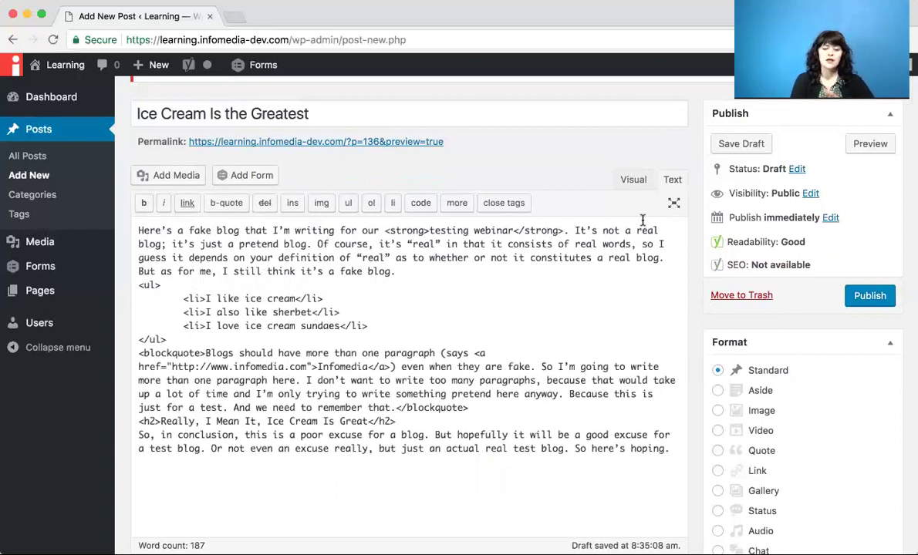
click(634, 180)
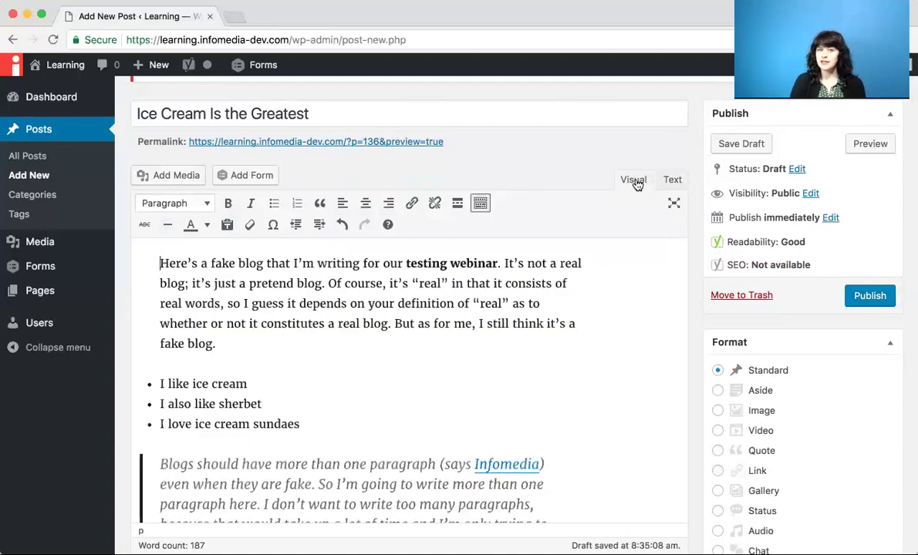
Save the post as a draft, preview the saved version, and return to the post editor
scroll(623, 258, up, 2)
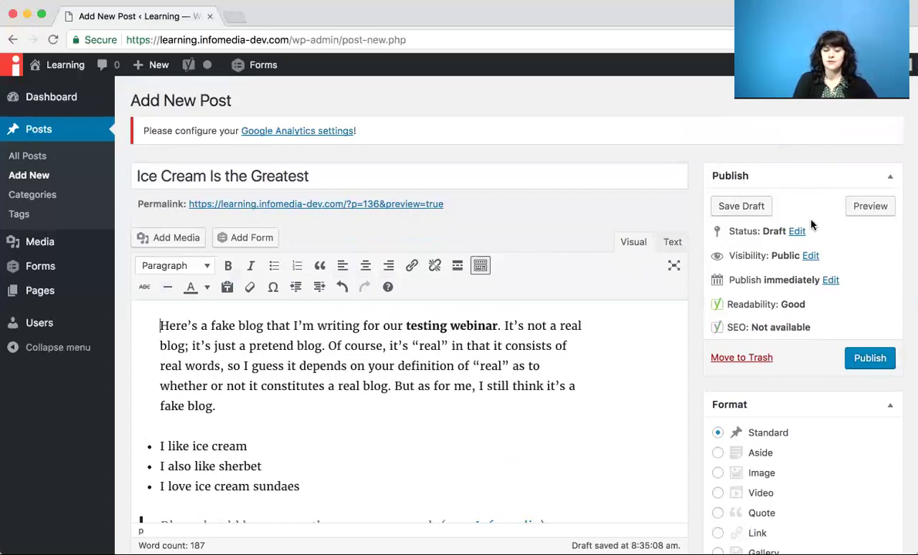
click(755, 207)
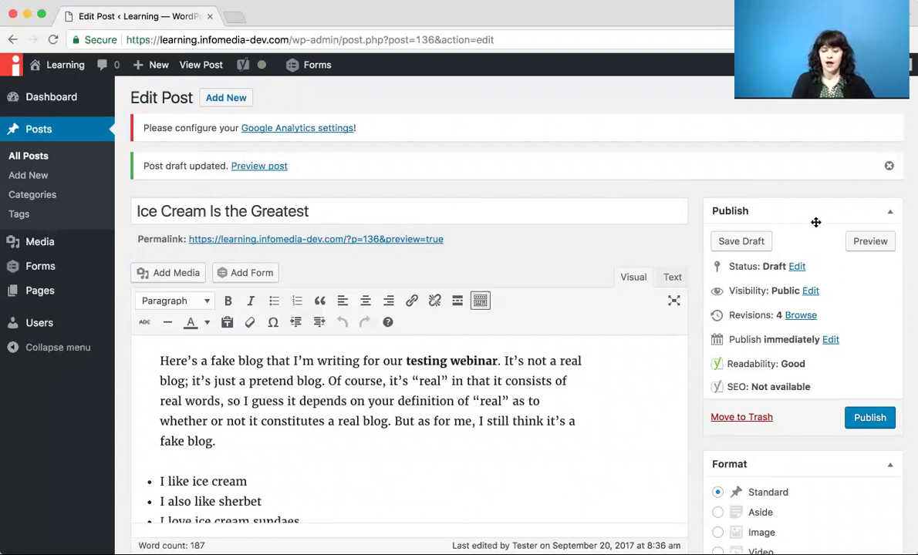
click(863, 241)
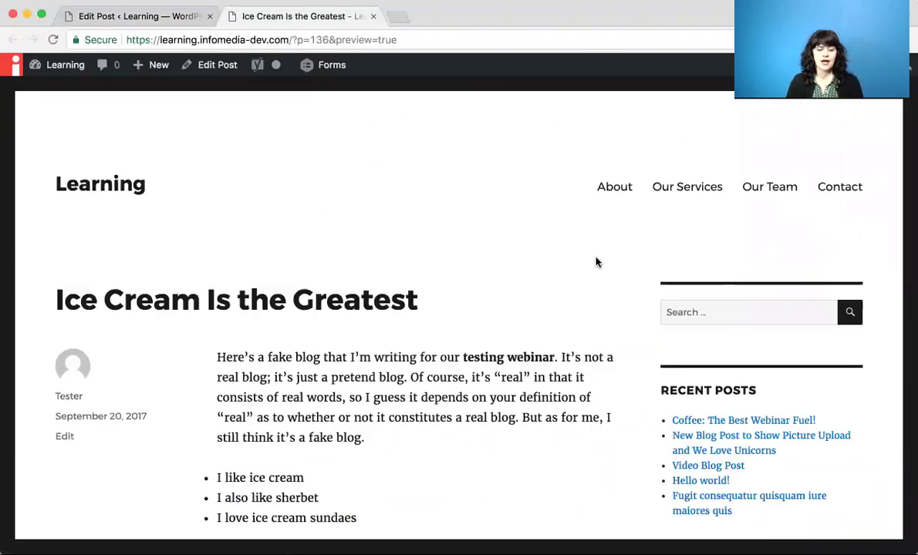
scroll(597, 260, down, 3)
scroll(596, 262, up, 3)
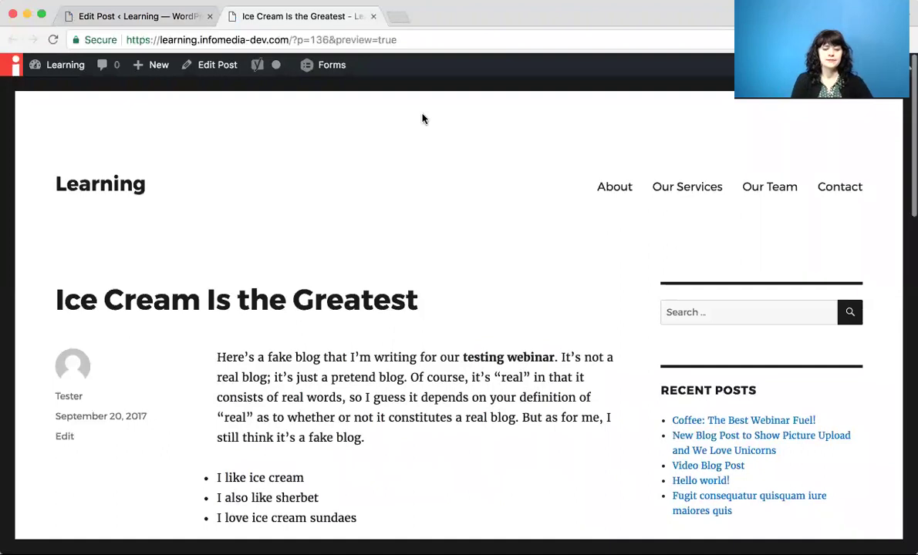
click(373, 17)
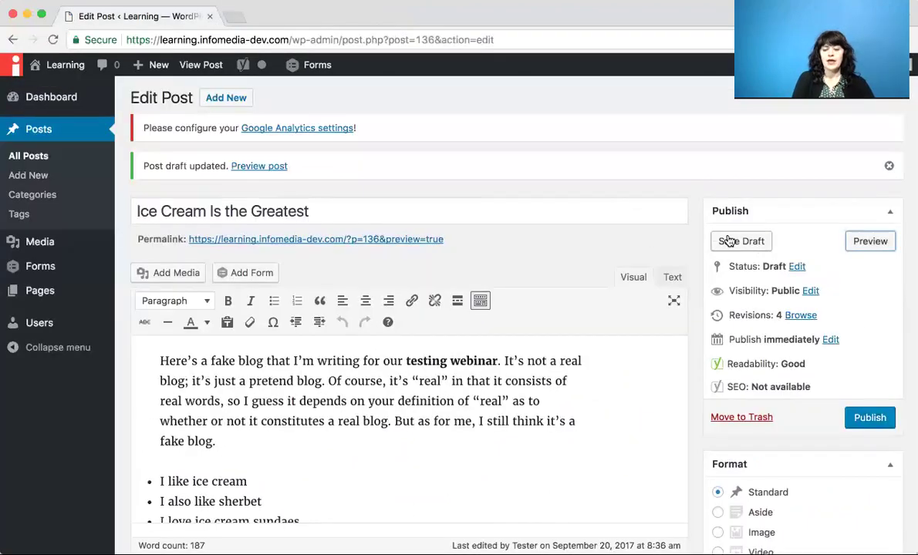
Schedule the post for publication on September 21, 2017 at 06:00
scroll(754, 248, down, 2)
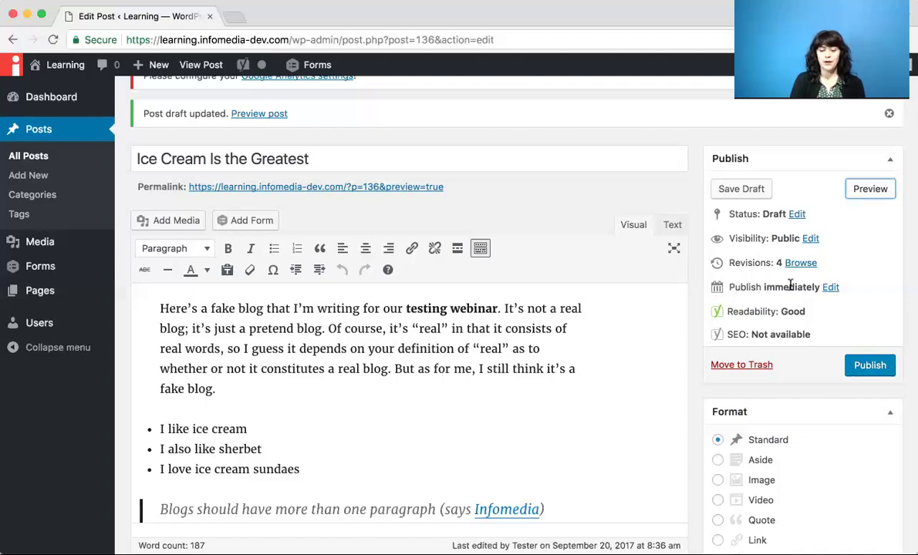
click(829, 288)
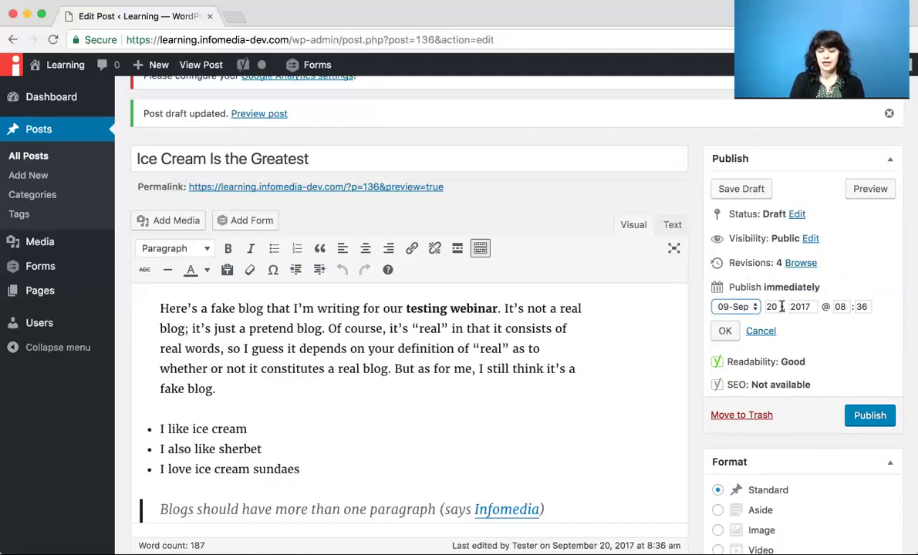
drag(781, 307, 766, 305)
text(21)
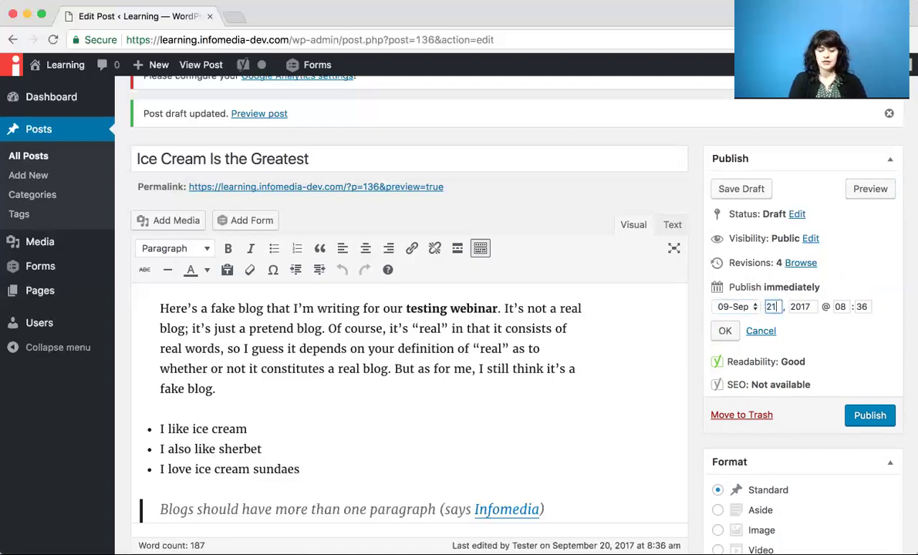
double_click(845, 306)
text(06)
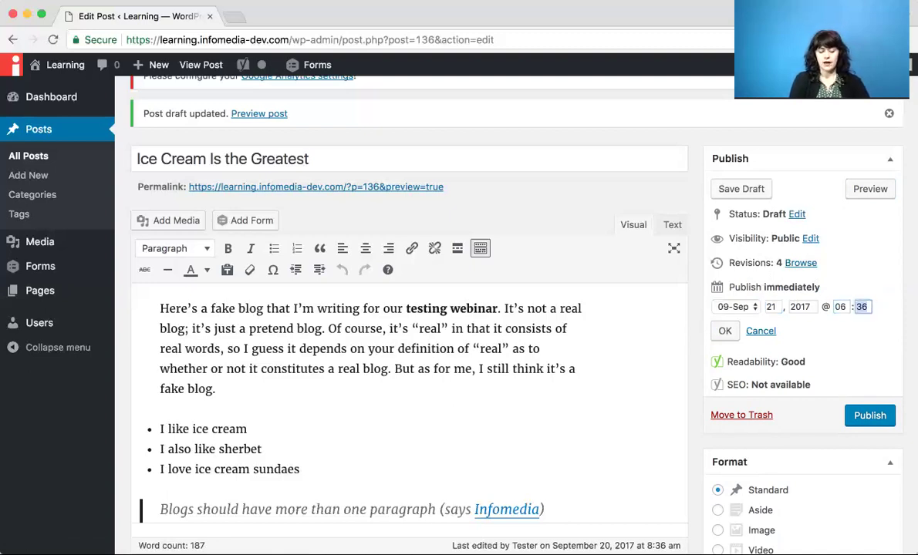
double_click(862, 306)
text(00)
scroll(832, 329, down, 1)
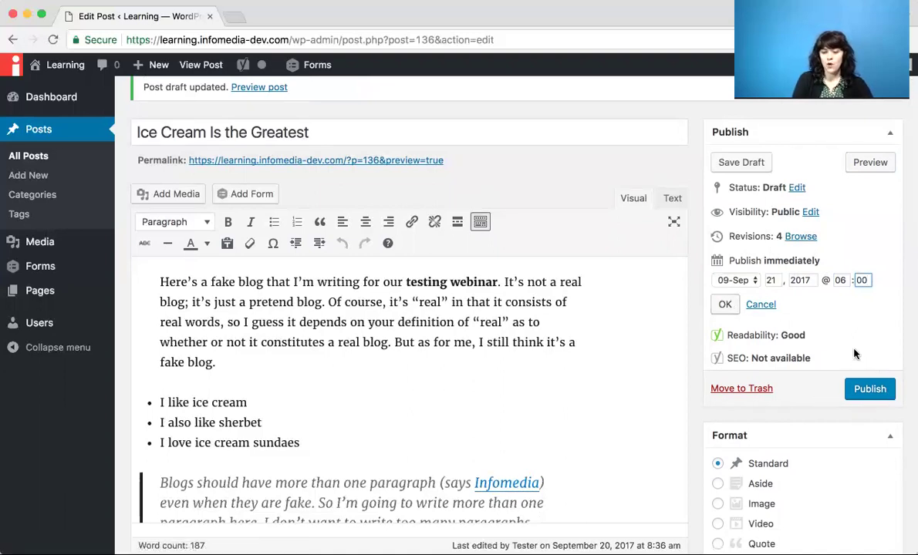
click(726, 304)
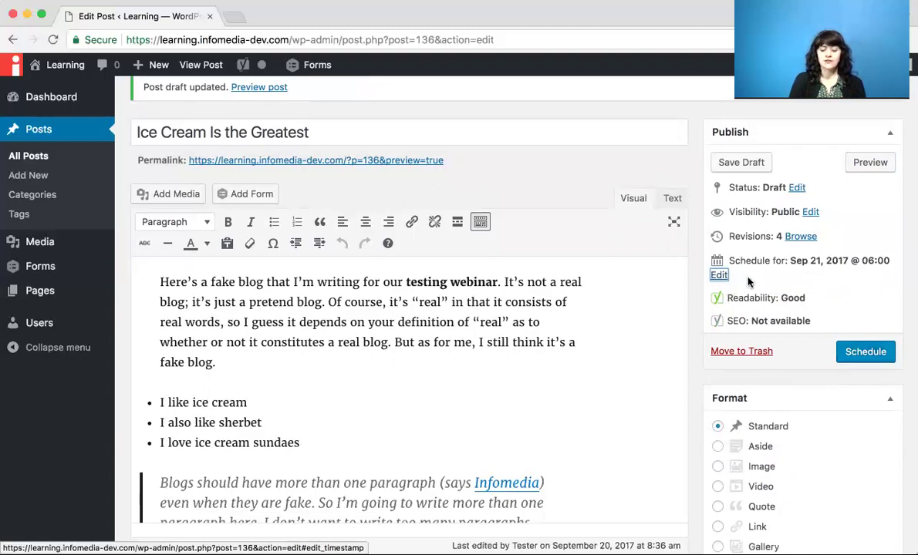
click(881, 353)
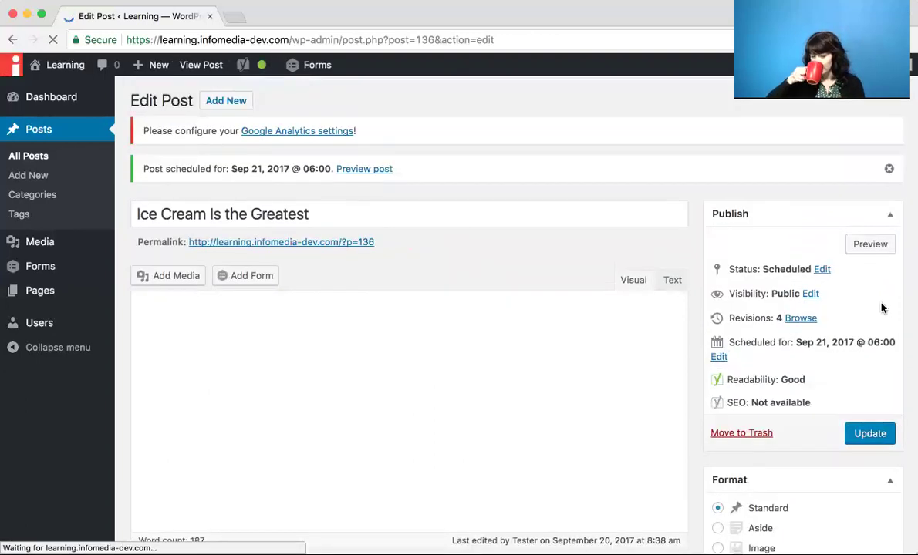
View the posts list and the pages list, and open the page "All Kinds of Information" in the page editor
scroll(885, 307, down, 1)
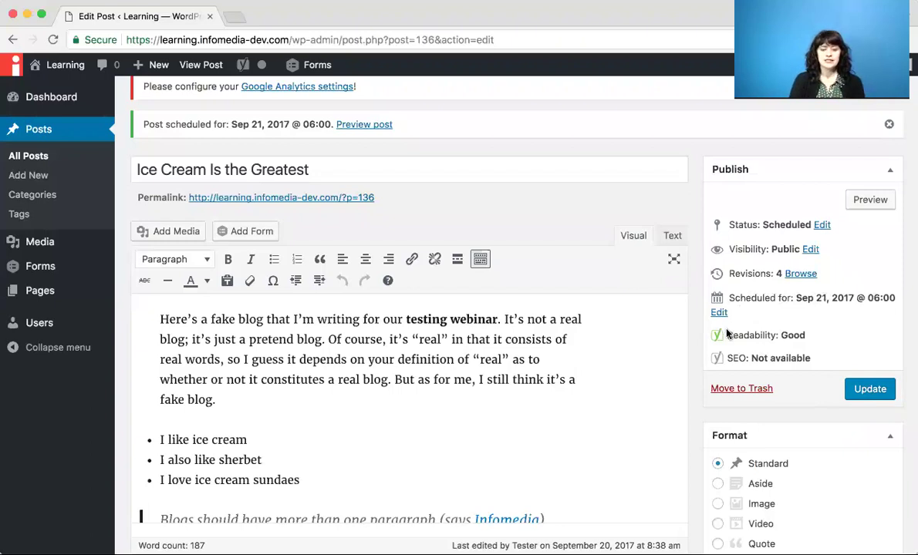
scroll(529, 351, down, 1)
scroll(529, 352, down, 1)
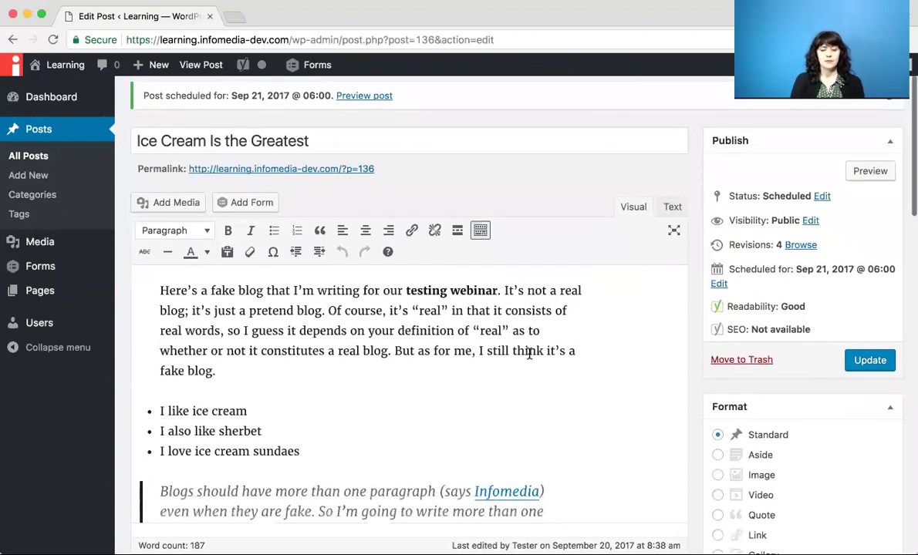
scroll(569, 338, up, 3)
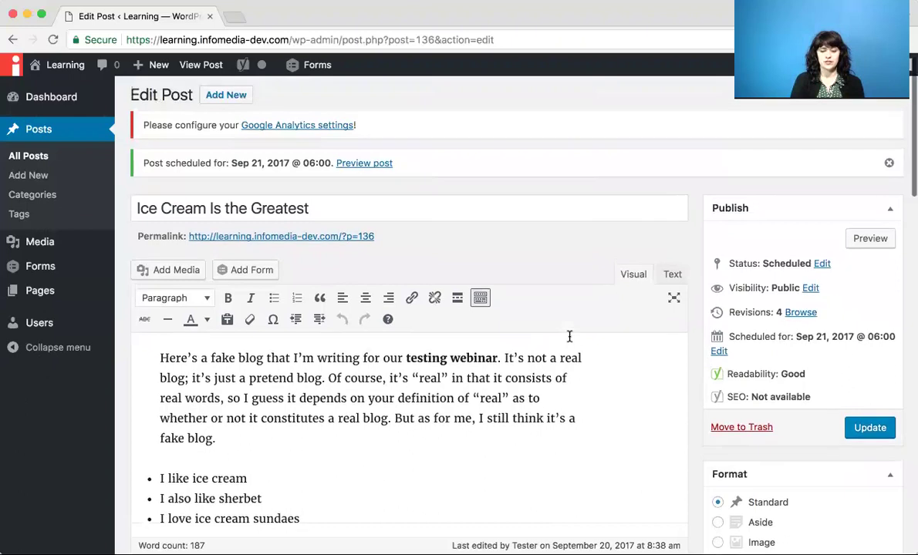
click(45, 124)
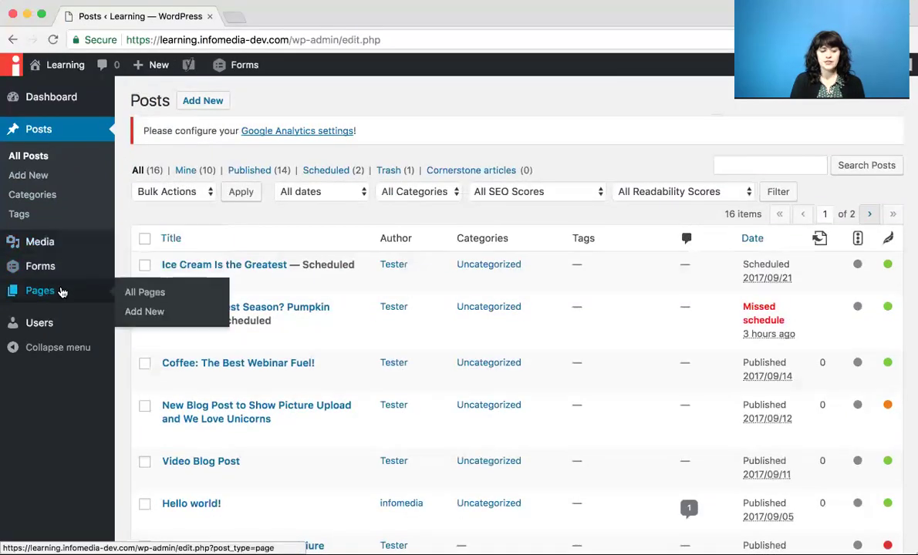
click(62, 291)
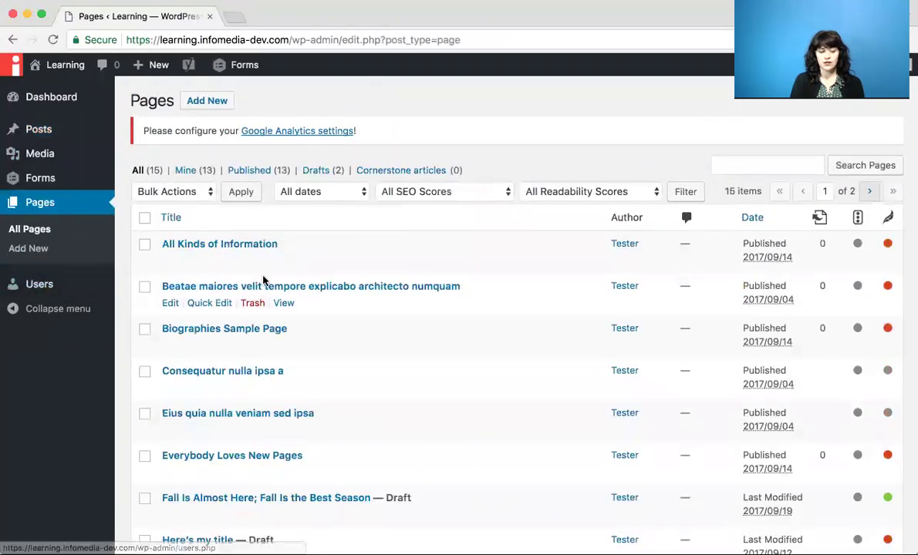
click(173, 261)
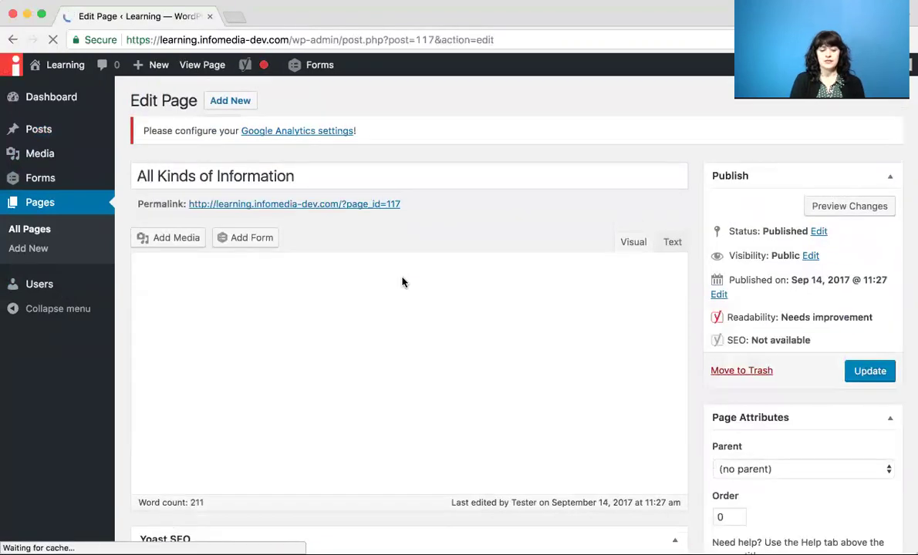
scroll(402, 282, down, 1)
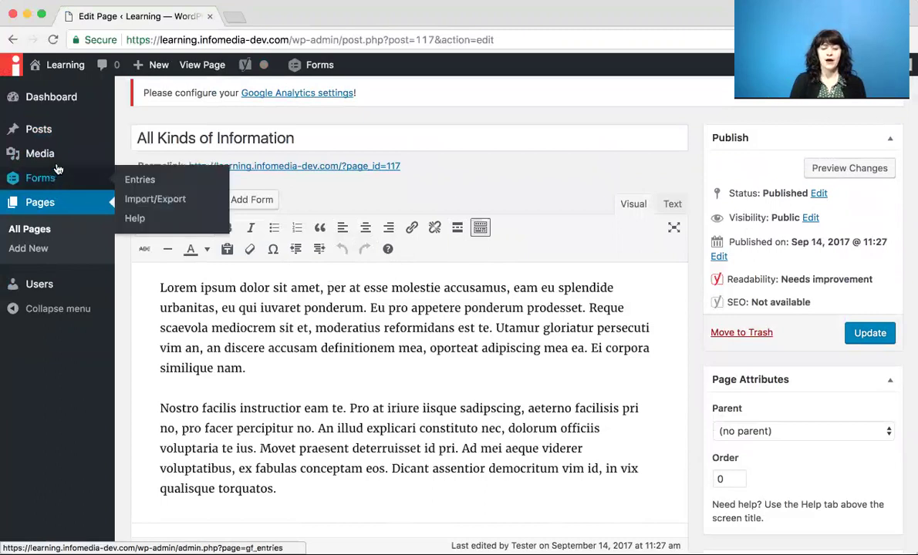
Open the media library and look through the uploaded images
mouse_move(57, 158)
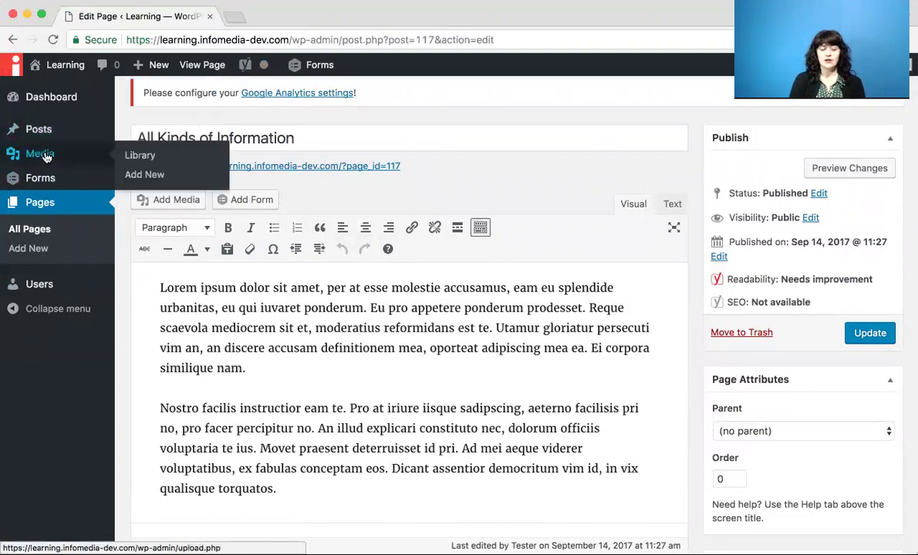
click(46, 157)
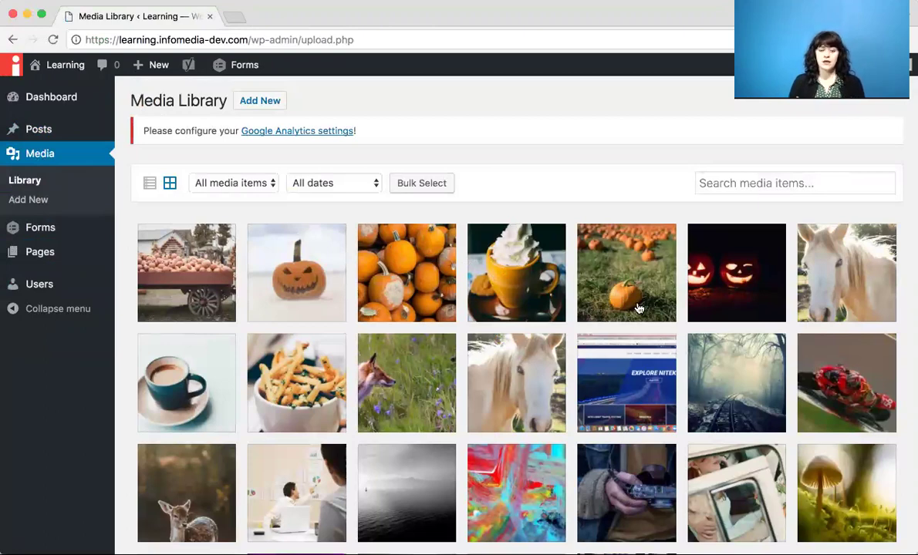
scroll(639, 308, down, 5)
scroll(636, 307, up, 4)
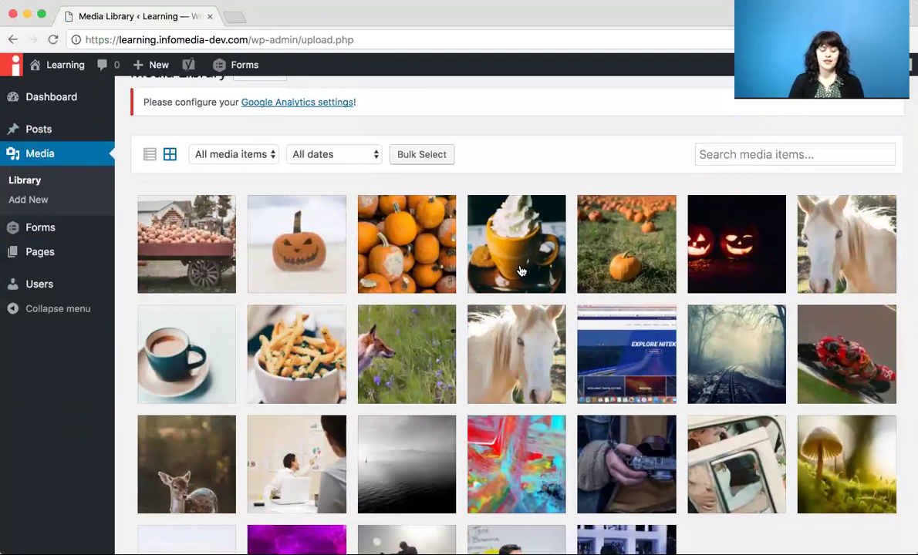
scroll(521, 271, up, 1)
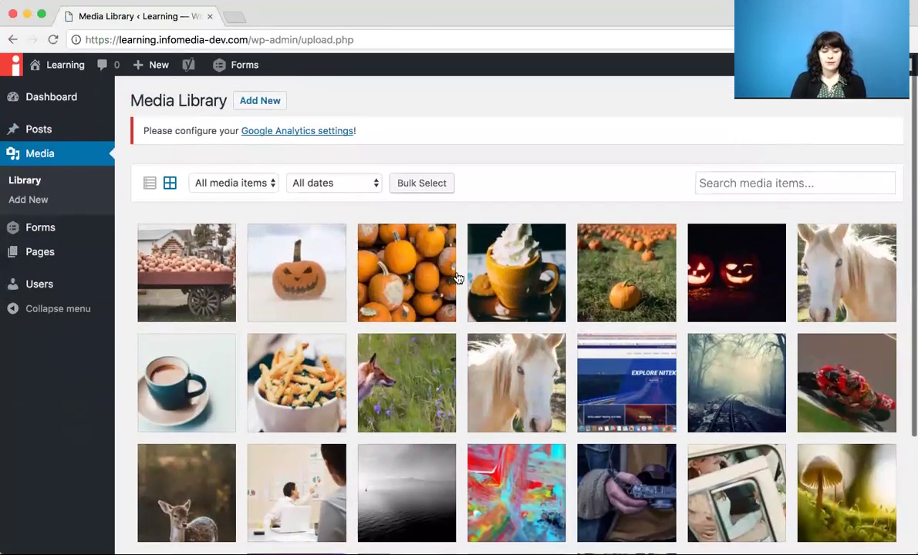
Open the pumpkinpile image from the media library for editing and flip it horizontally twice
click(397, 272)
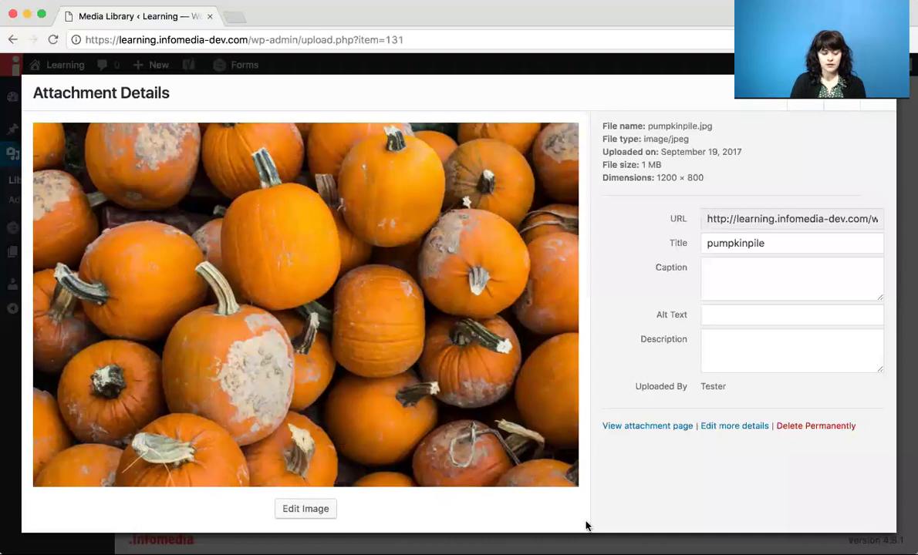
click(296, 510)
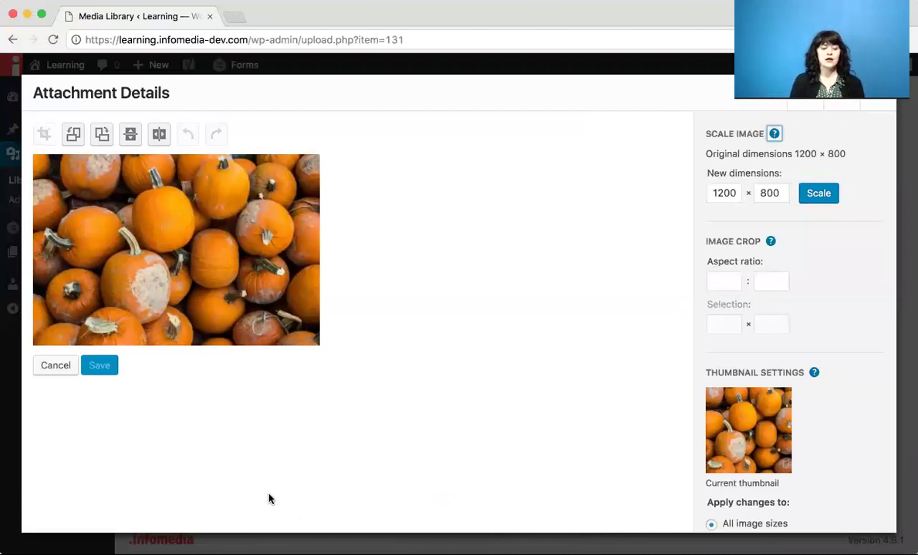
click(158, 135)
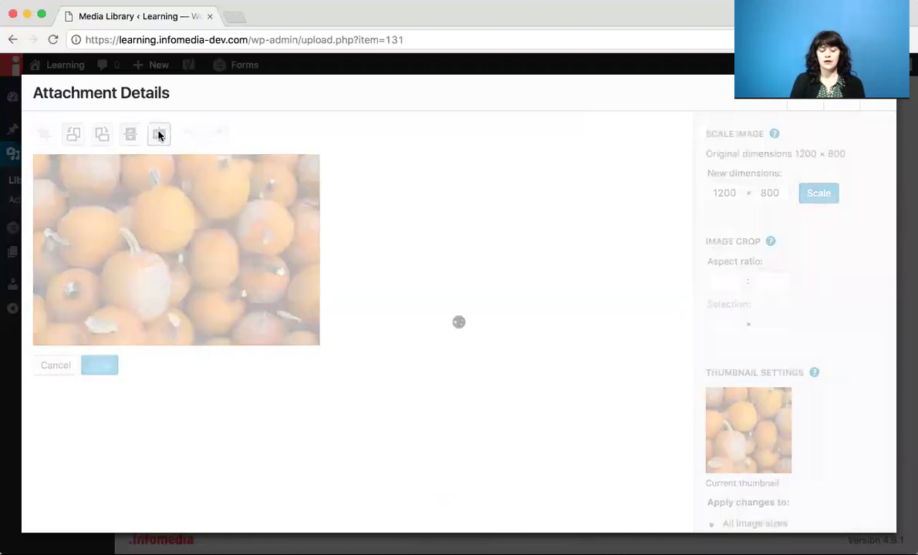
click(159, 135)
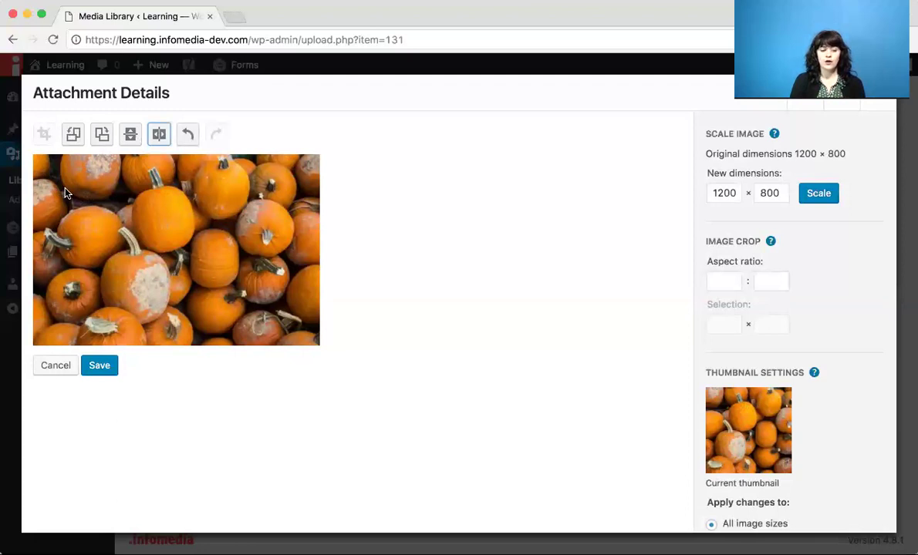
Crop the pumpkin image to a central area of about 970 × 573, discard the unsaved edits and close the attachment details
drag(65, 190, 296, 324)
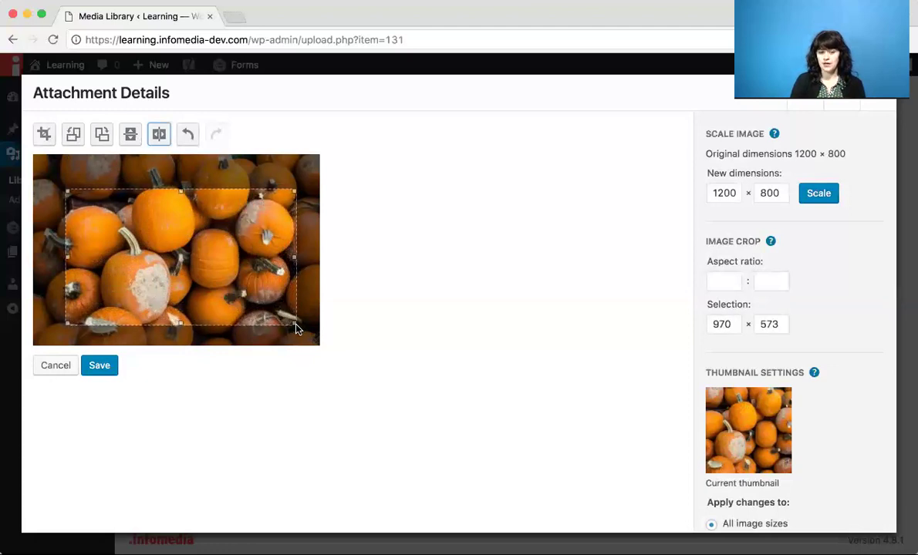
click(44, 135)
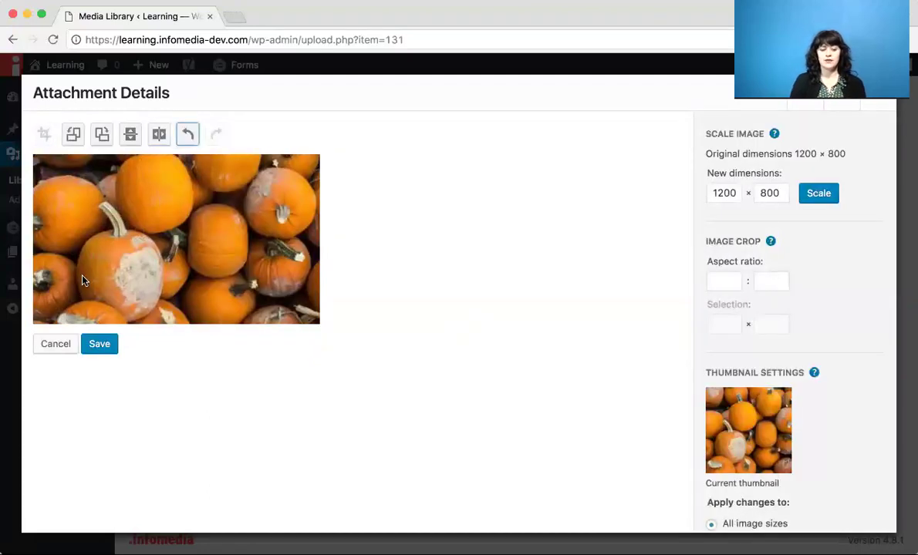
click(65, 347)
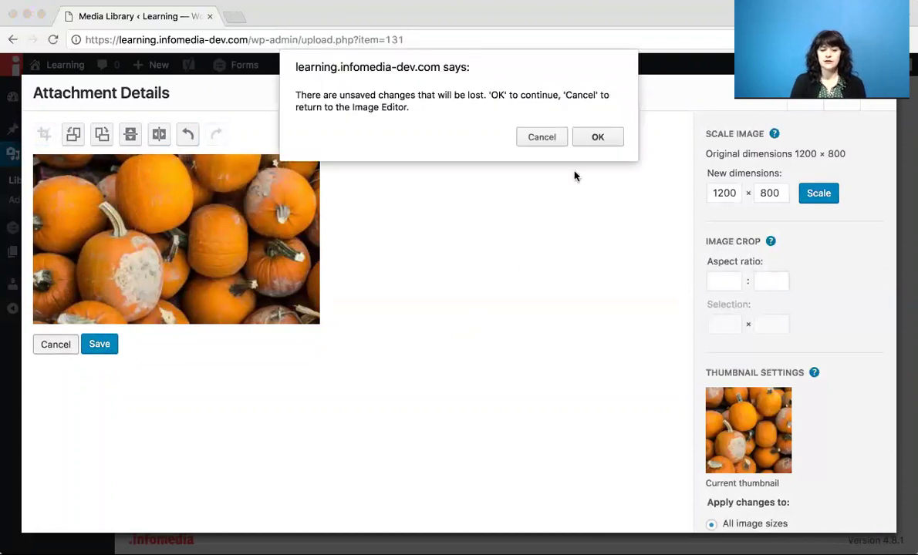
click(606, 139)
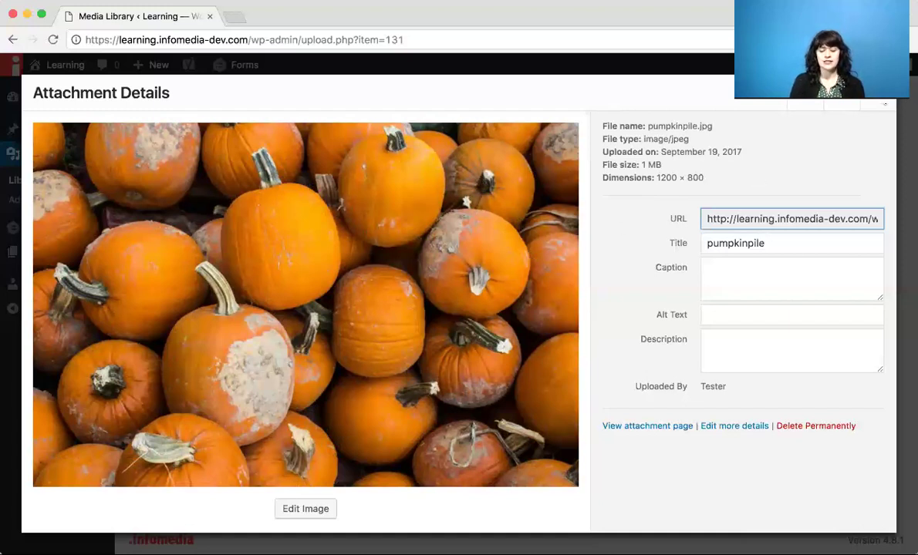
click(884, 102)
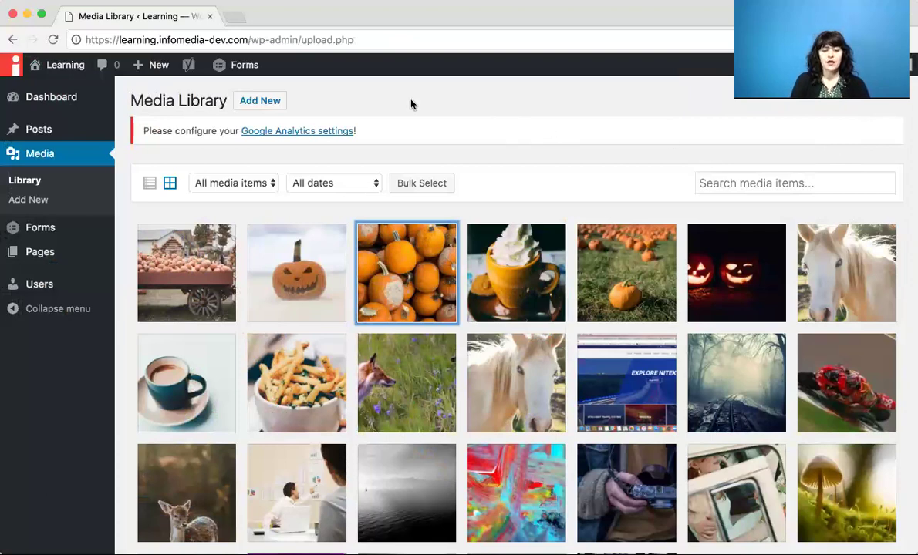
Upload all five JPEG images from the icecream folder in Downloads to the media library
click(274, 103)
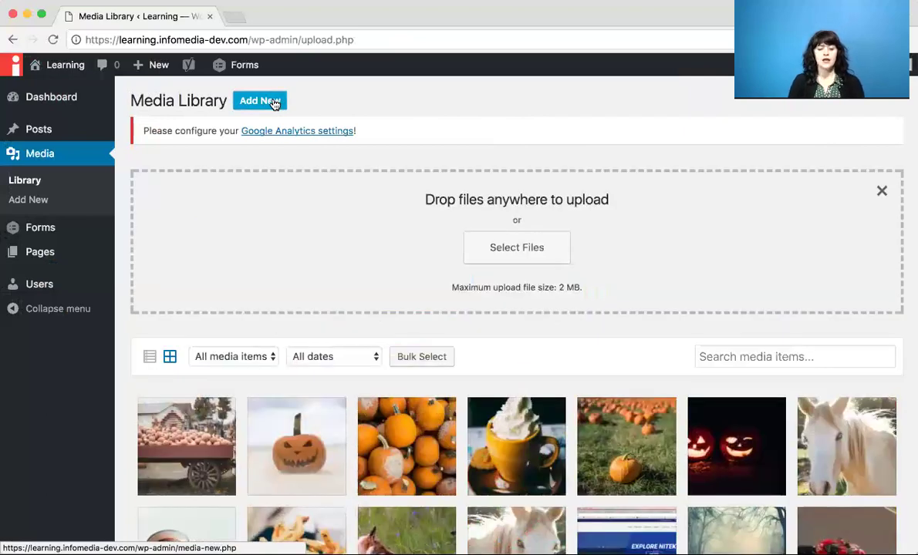
click(509, 243)
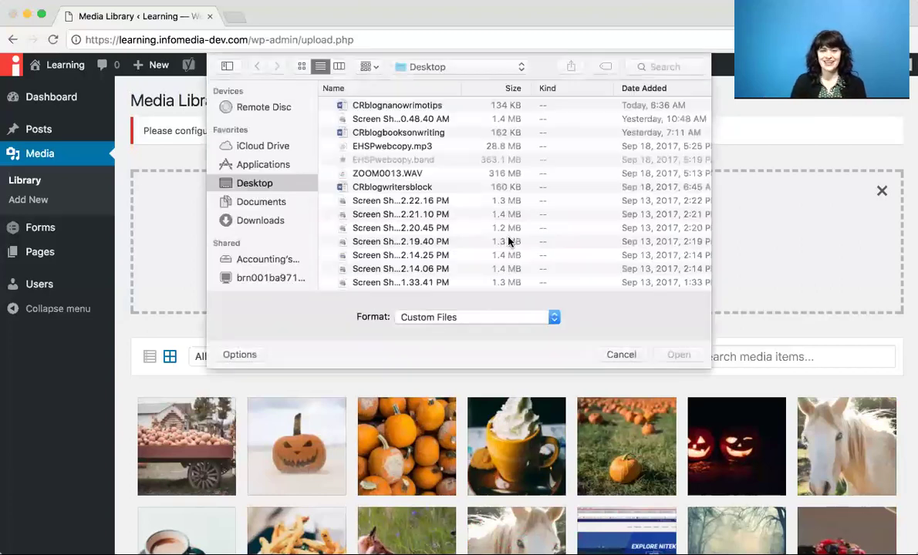
click(275, 219)
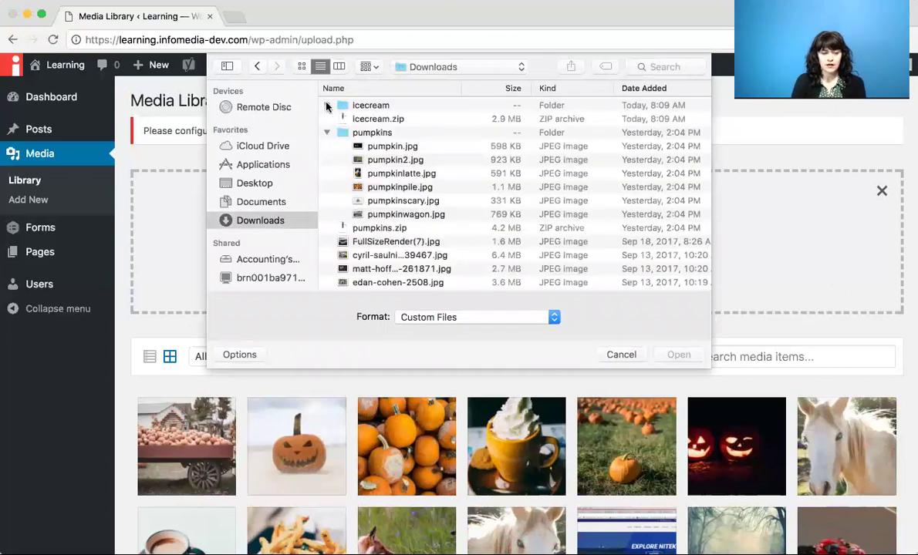
click(327, 106)
click(375, 120)
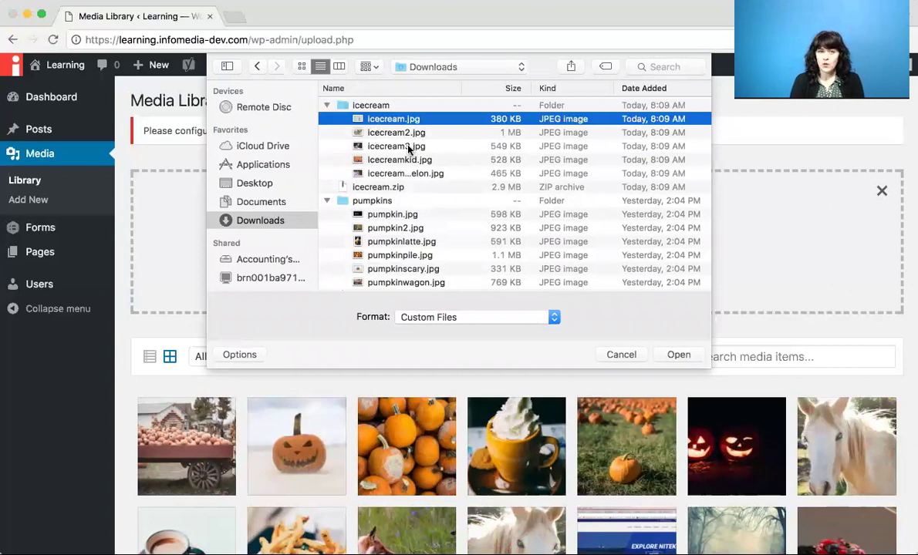
shift+click(401, 173)
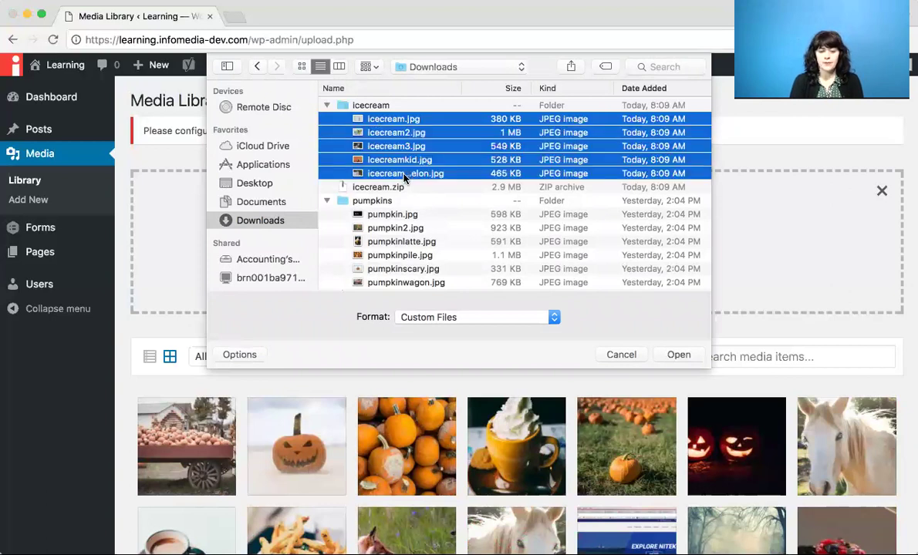
click(678, 354)
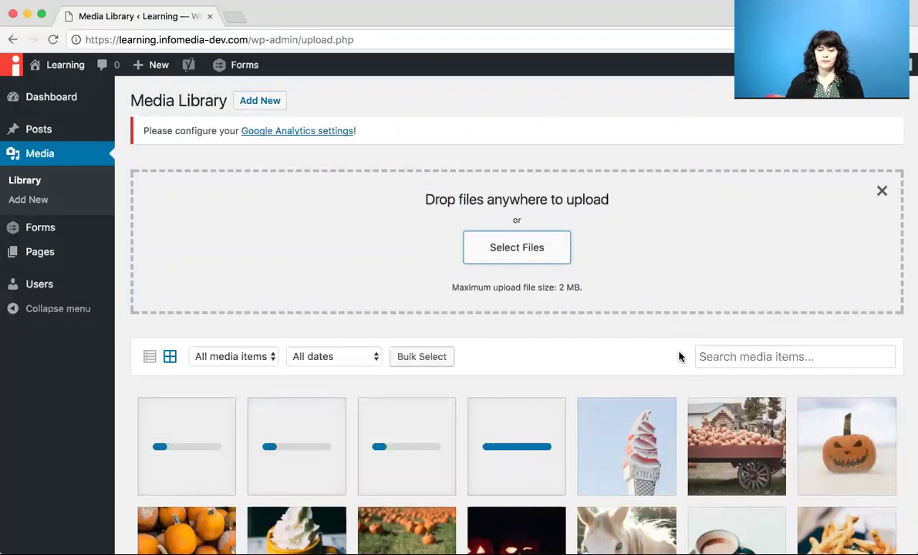
scroll(679, 356, down, 2)
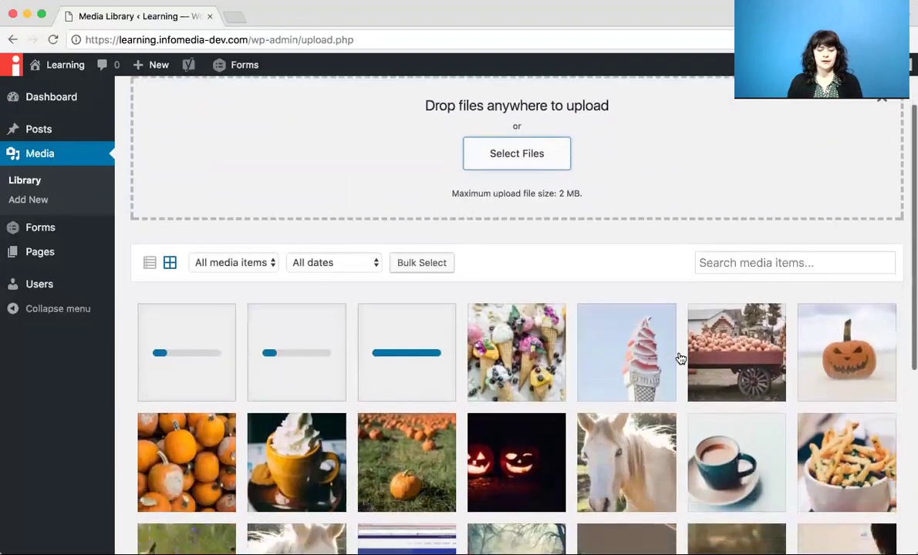
scroll(681, 359, down, 1)
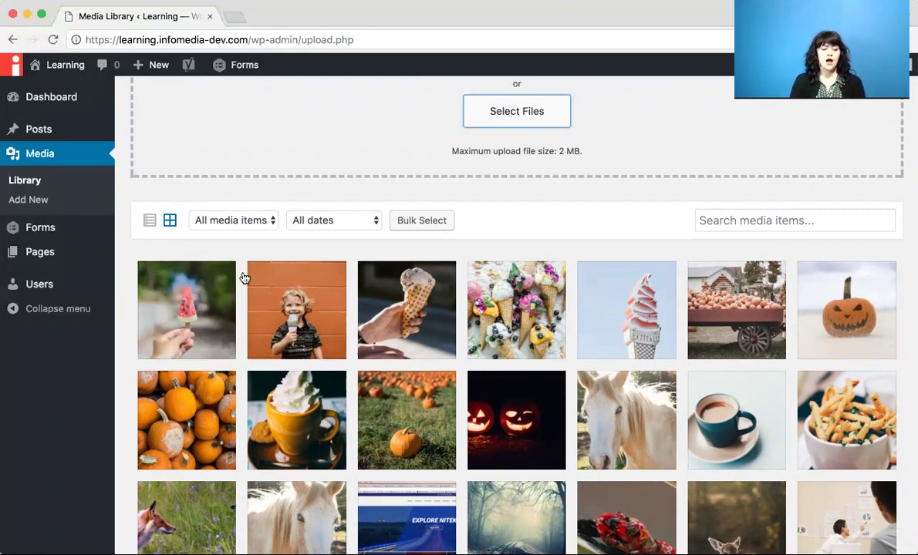
Open the post "Ice Cream Is the Greatest" from the list of all posts for editing
mouse_move(61, 138)
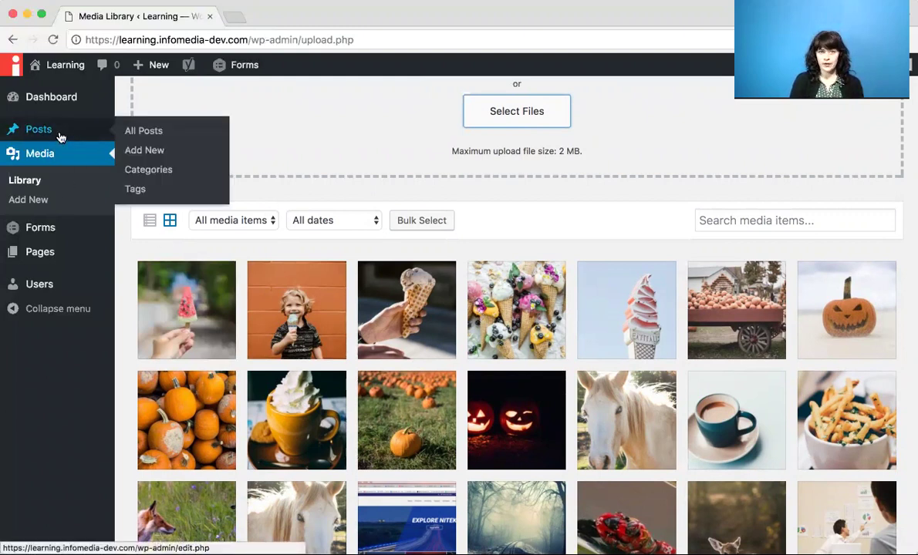
click(61, 137)
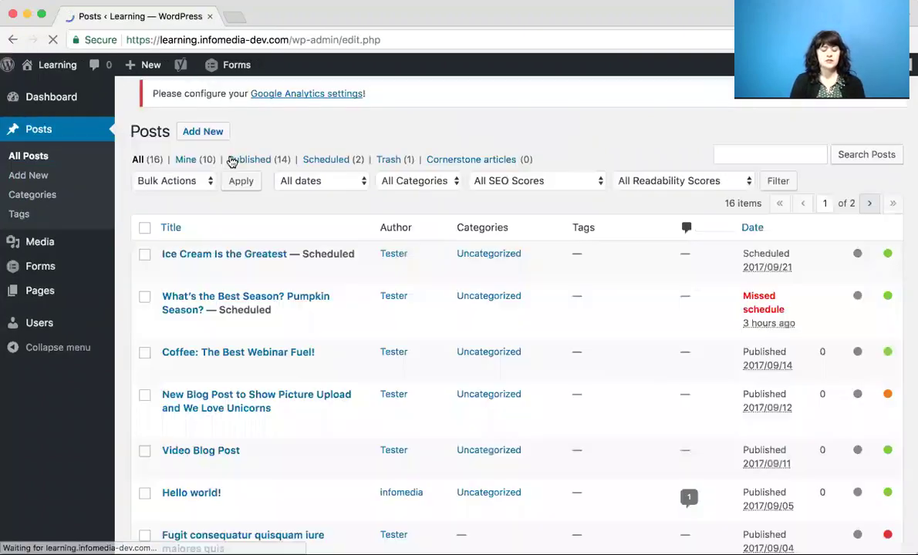
mouse_move(205, 270)
click(171, 282)
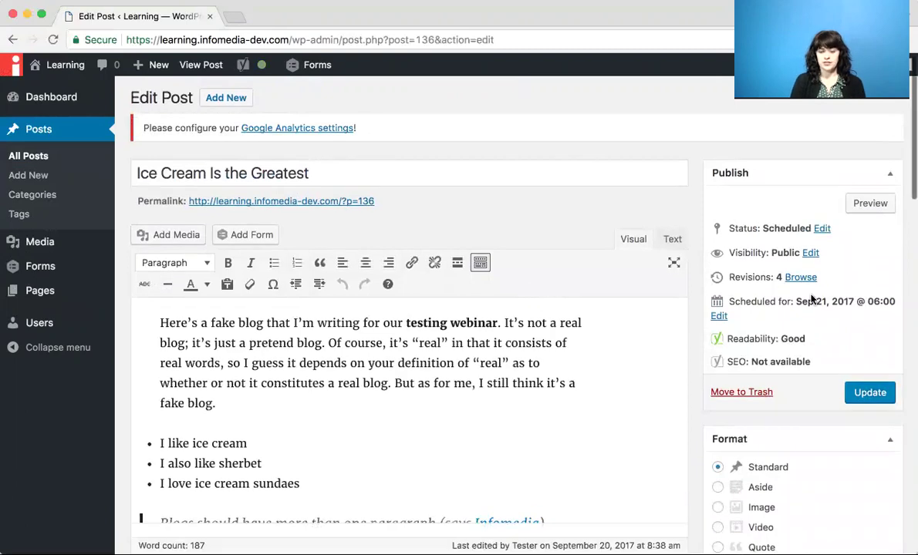
Change the ice cream post's status from Scheduled to Draft and update the post
click(719, 316)
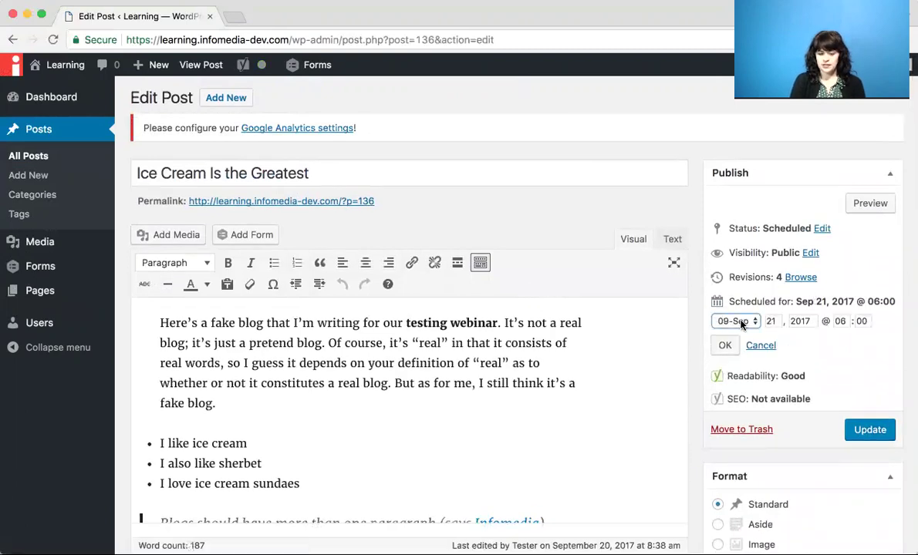
click(823, 230)
click(800, 247)
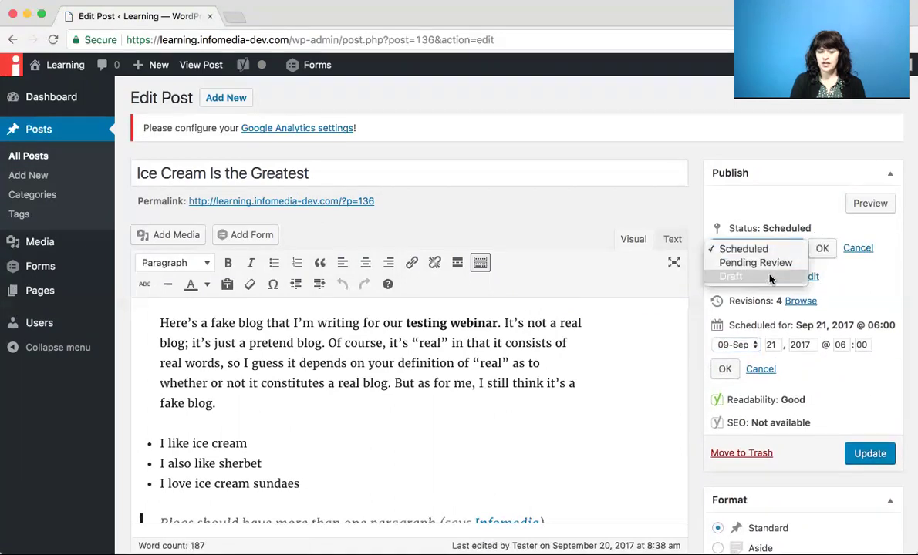
click(770, 277)
click(821, 248)
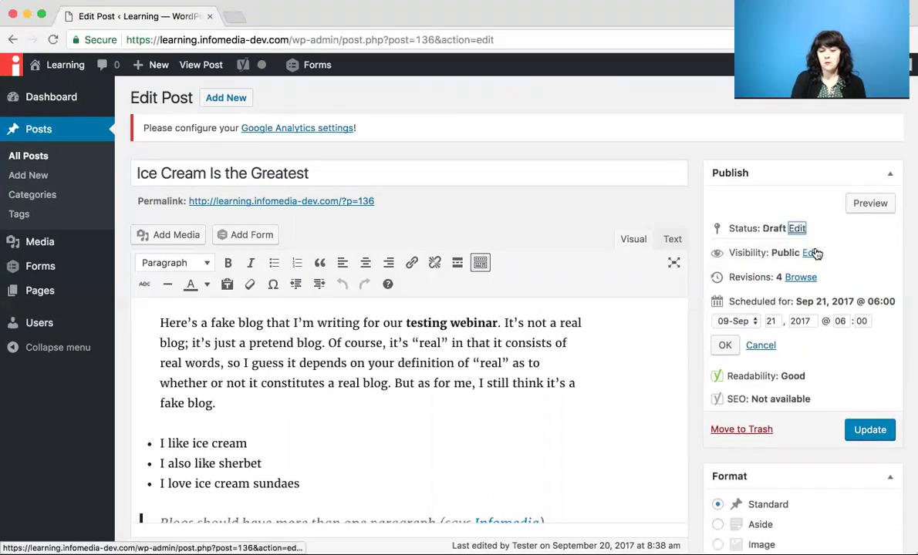
click(868, 432)
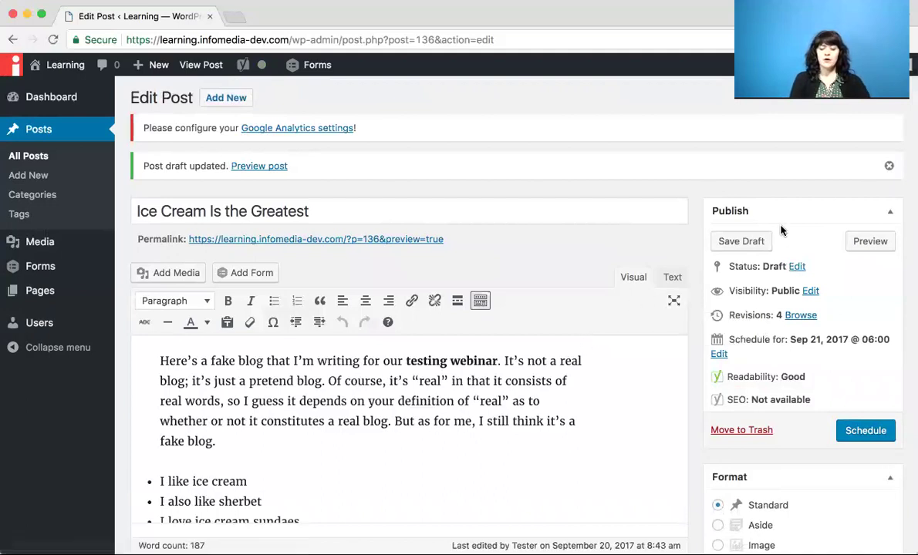
Set icecream.jpg from the media library as the post's featured image
scroll(797, 213, down, 2)
scroll(797, 214, down, 10)
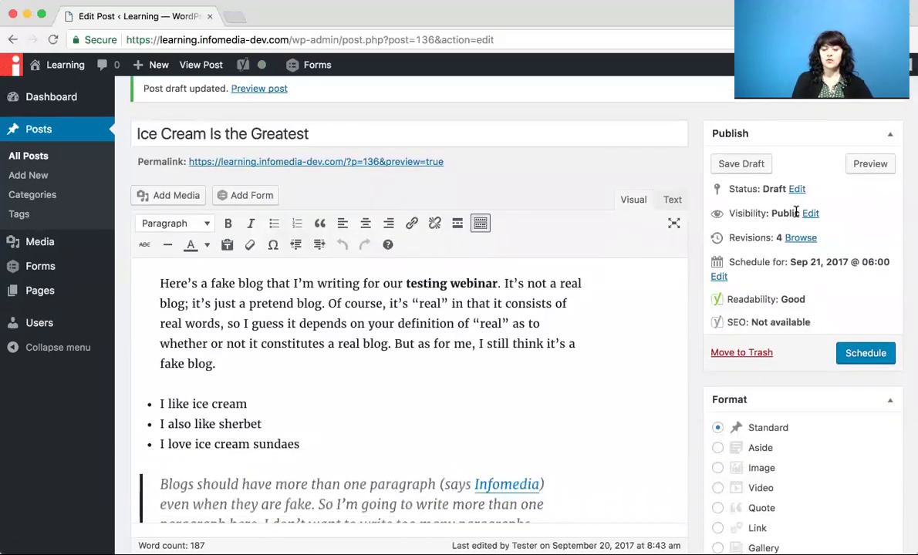
scroll(797, 216, down, 4)
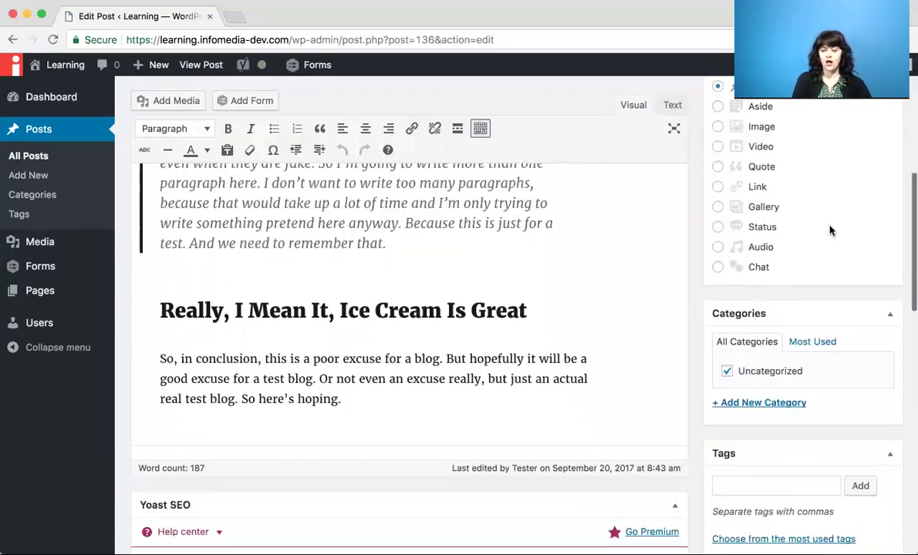
scroll(805, 237, down, 1)
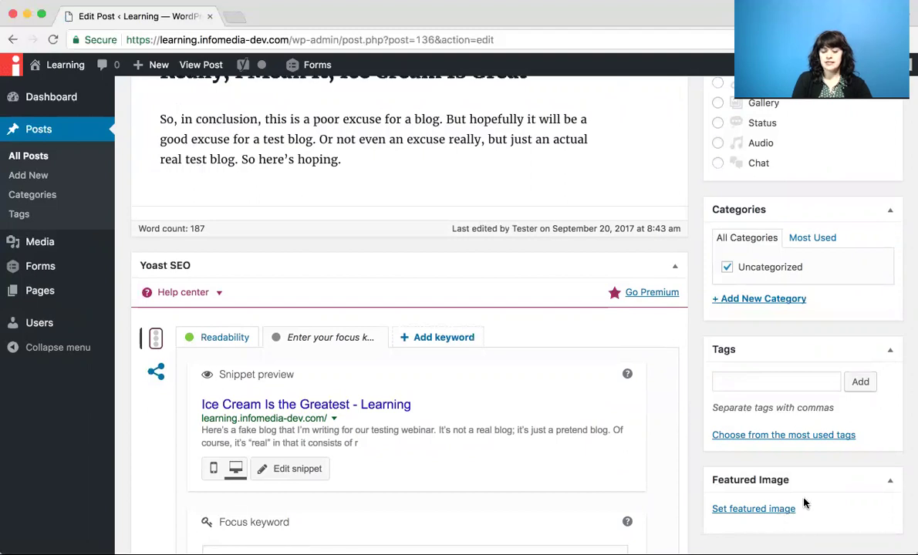
click(787, 510)
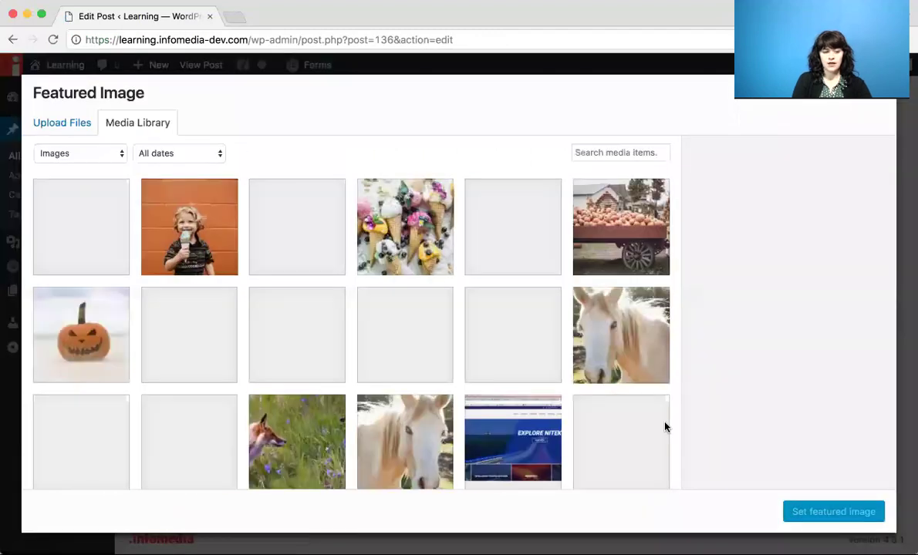
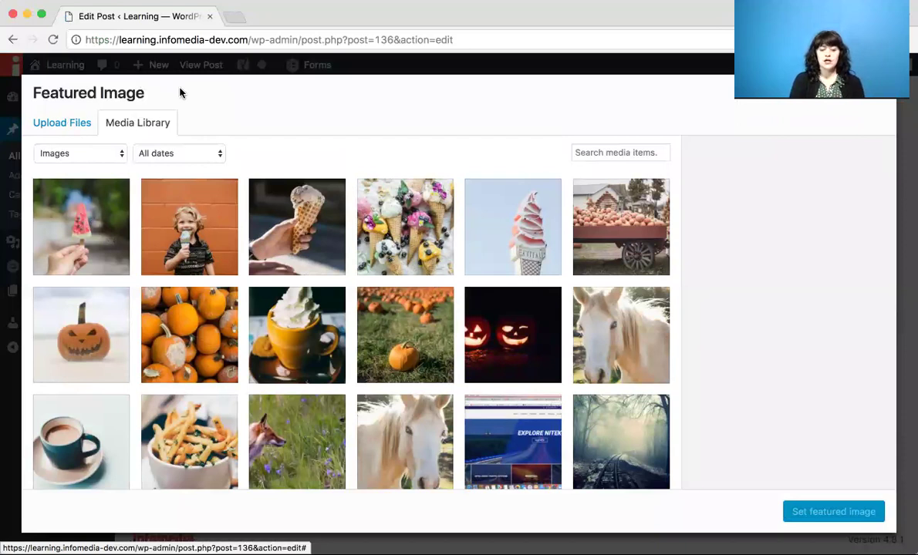
click(524, 202)
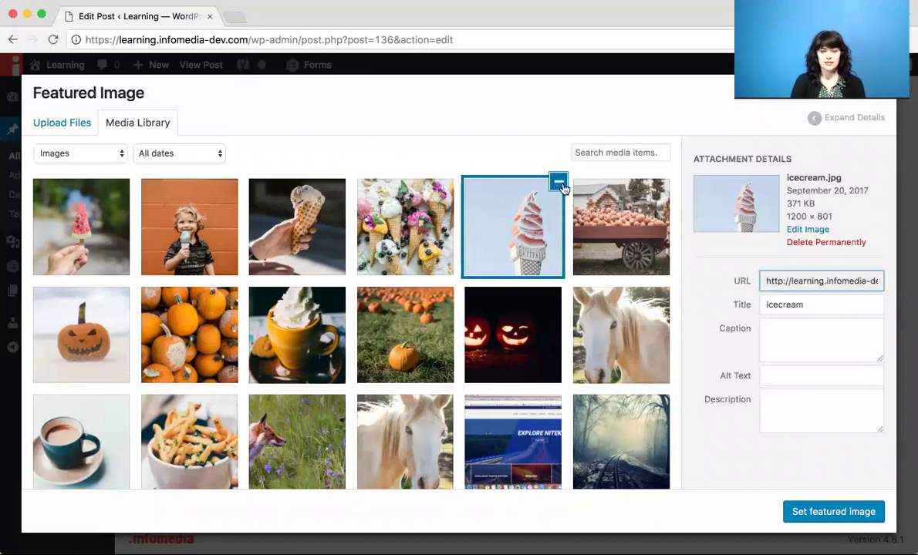
click(844, 522)
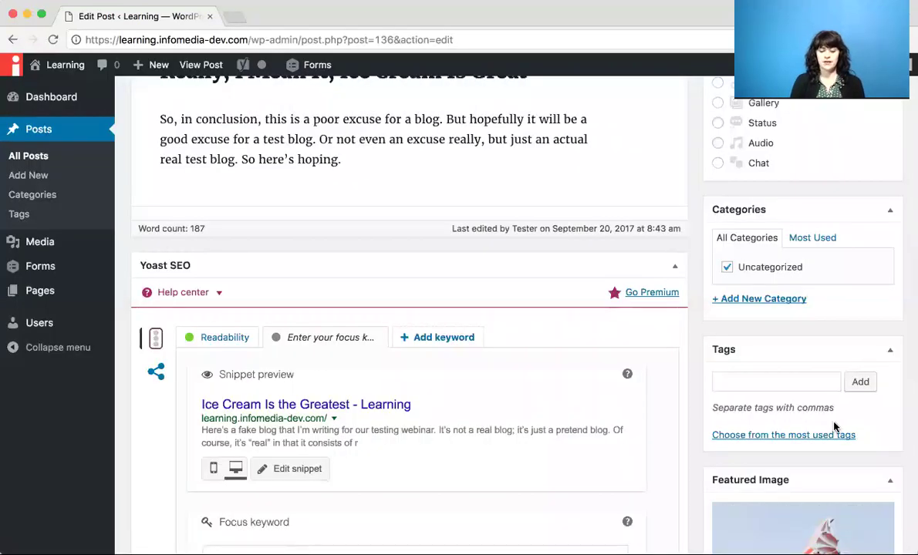
scroll(834, 426, down, 5)
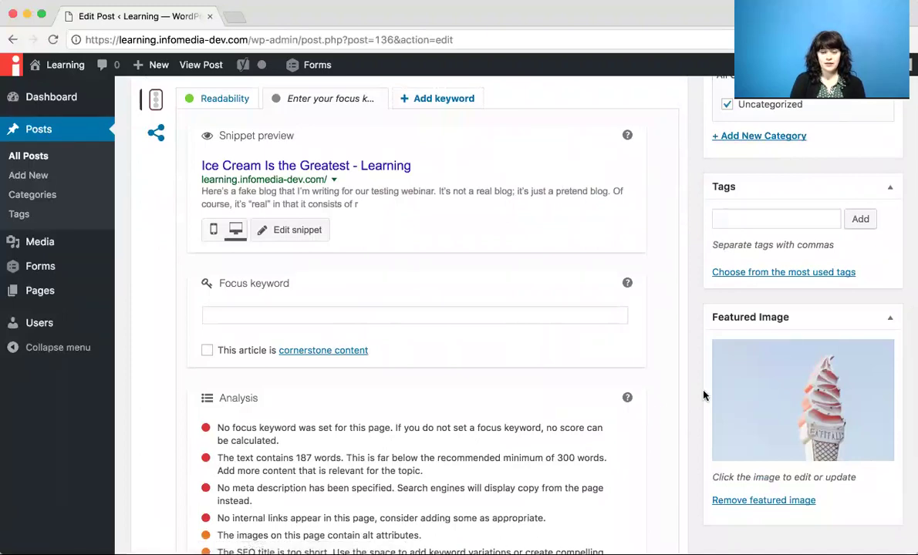
Preview the ice cream post and check how the featured image appears above the text
scroll(705, 396, up, 10)
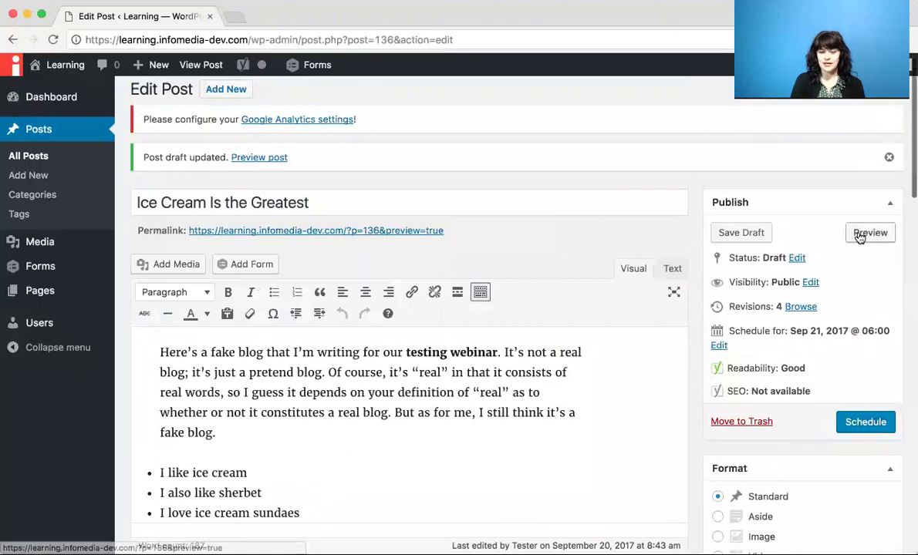
click(861, 236)
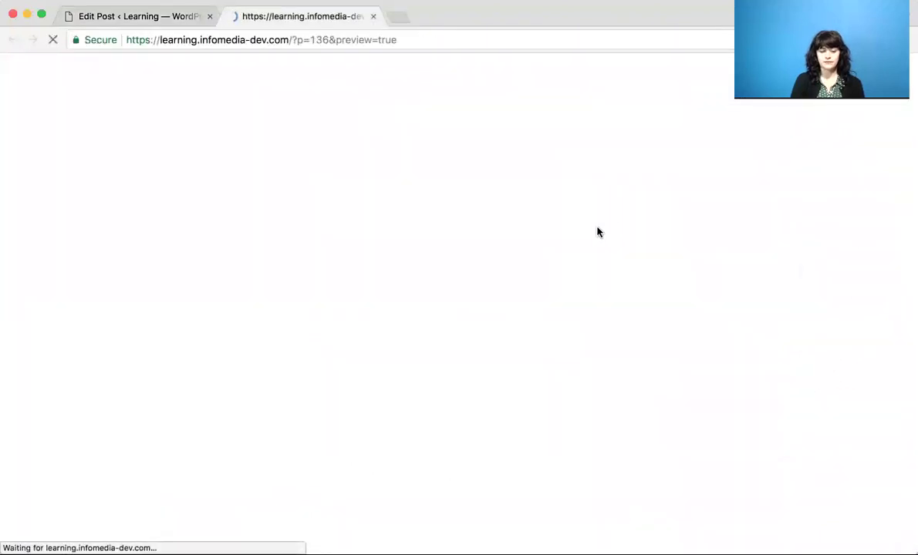
scroll(597, 232, down, 3)
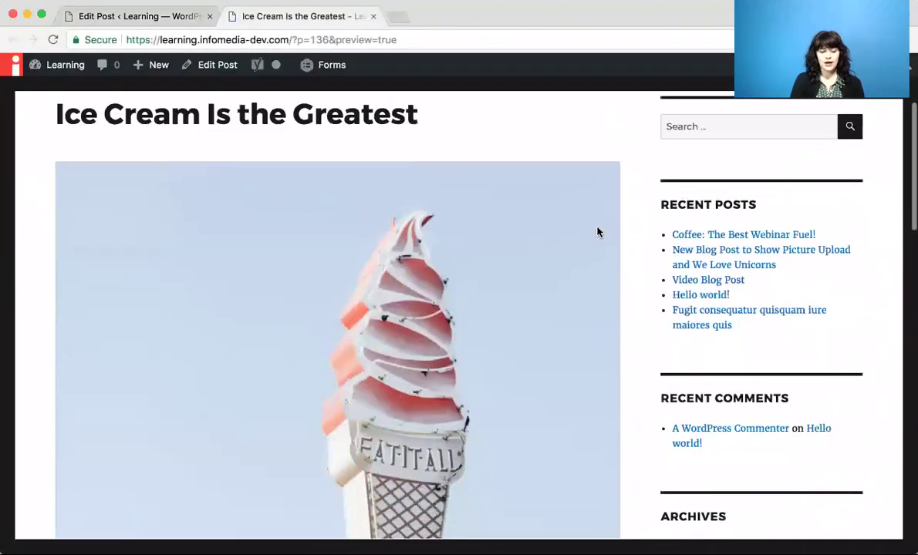
scroll(597, 233, down, 4)
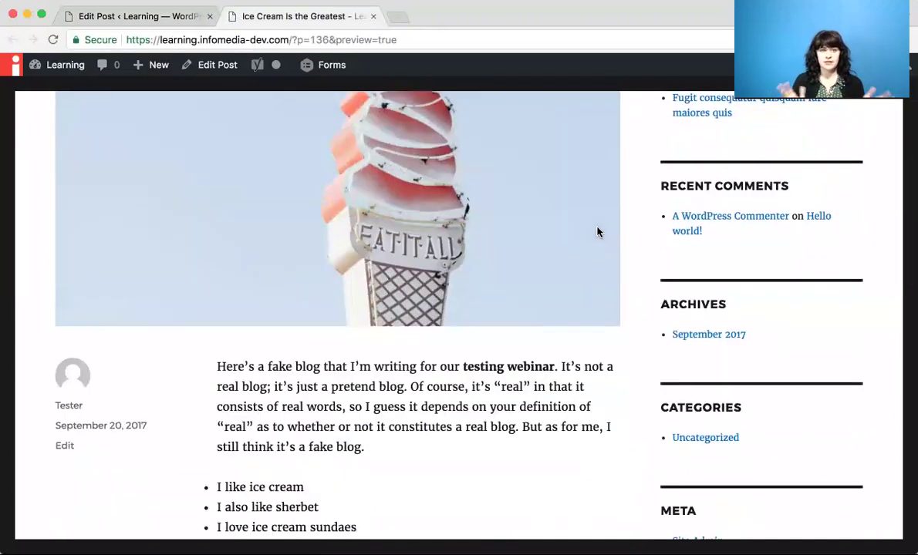
scroll(597, 232, down, 2)
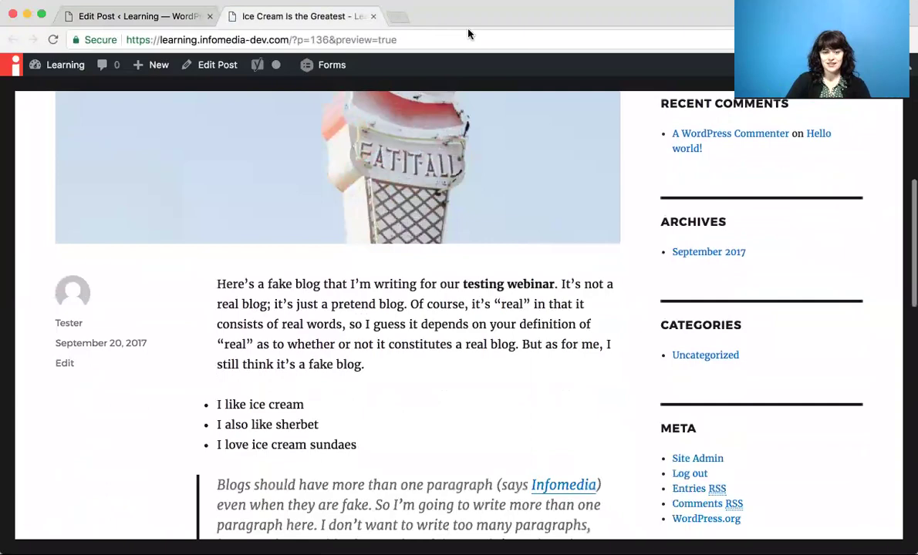
Return to the post editor, remove the featured image and set icecreamkid.jpg from the media library in its place
click(170, 17)
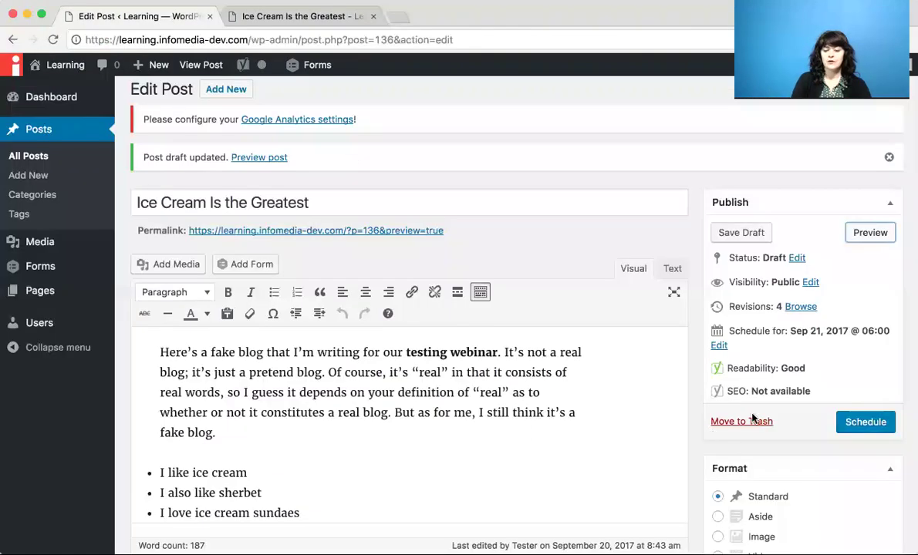
scroll(784, 379, down, 5)
scroll(787, 379, down, 3)
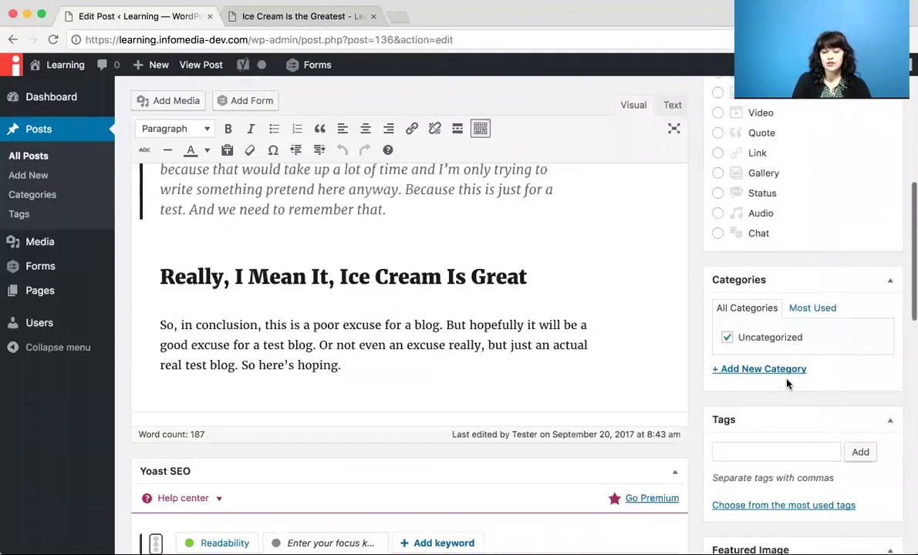
scroll(788, 319, down, 5)
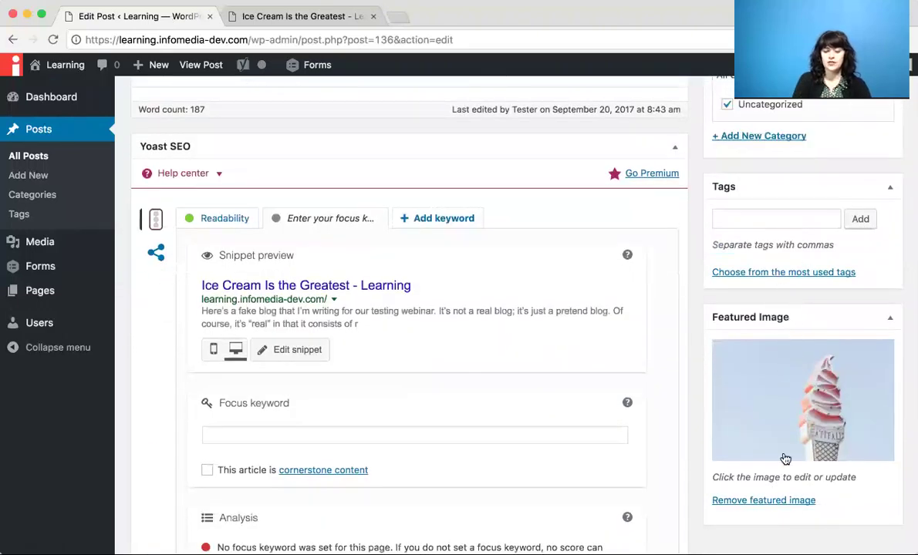
click(785, 502)
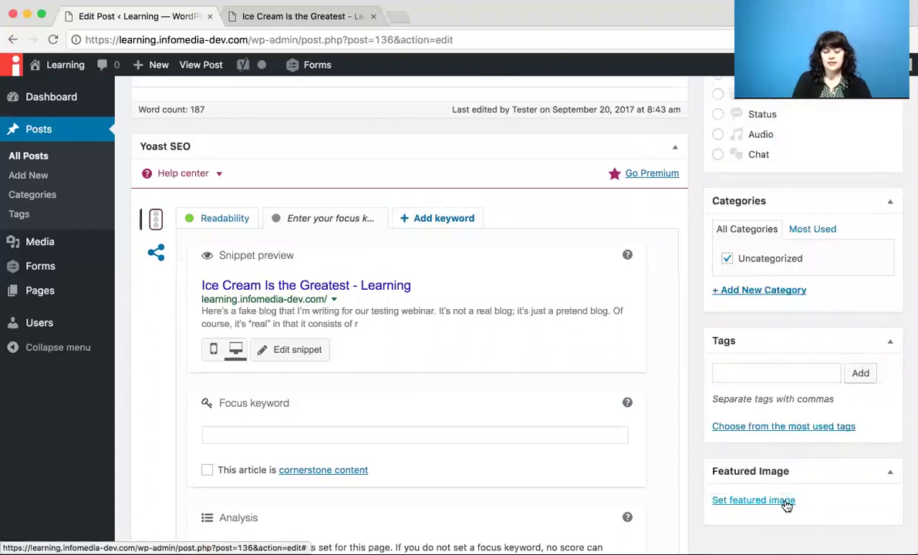
click(785, 503)
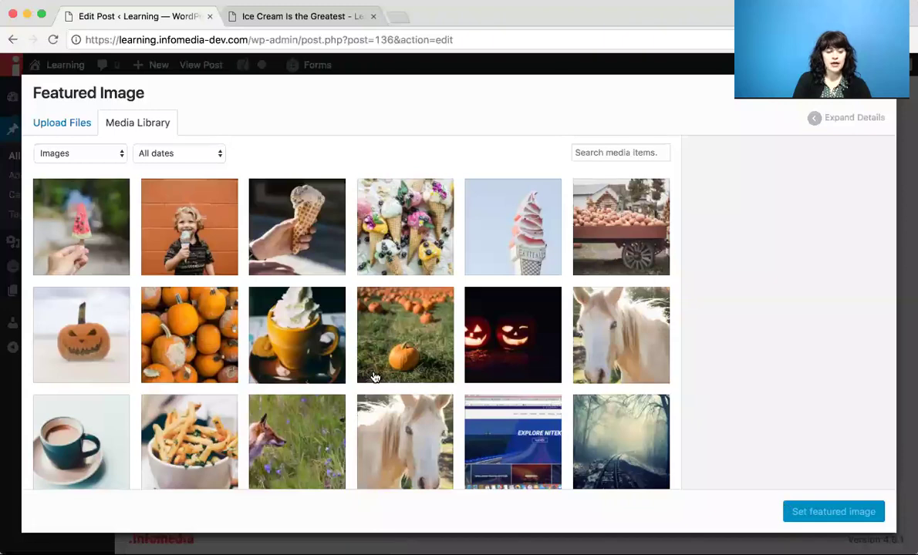
click(196, 234)
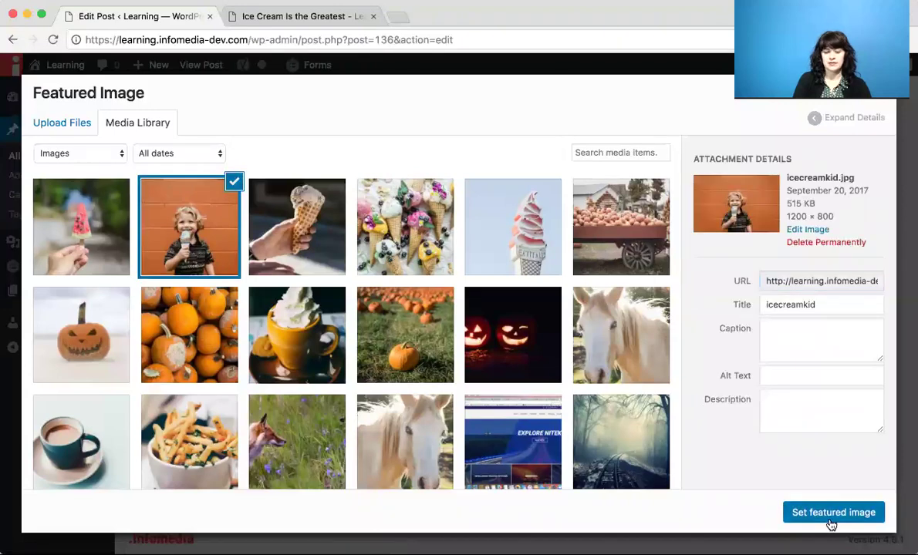
click(832, 513)
scroll(827, 378, down, 2)
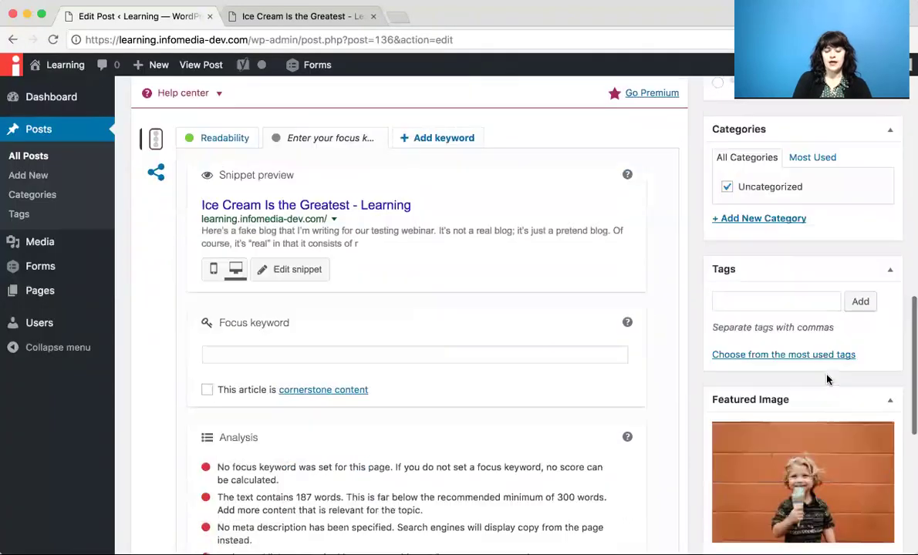
scroll(827, 379, down, 1)
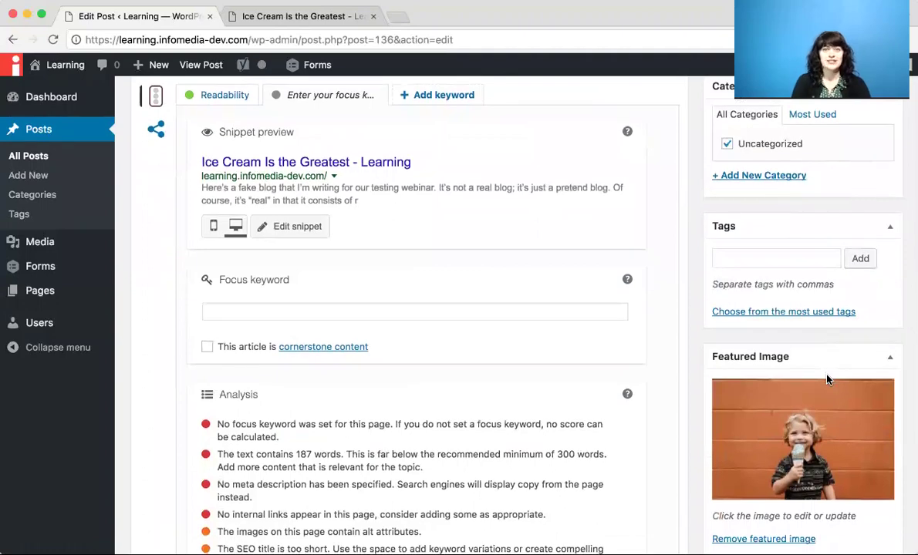
Insert icecreamwatermelon.jpg from the media library into the post, just before the last paragraph beginning "So, in conclusion"
scroll(827, 379, up, 10)
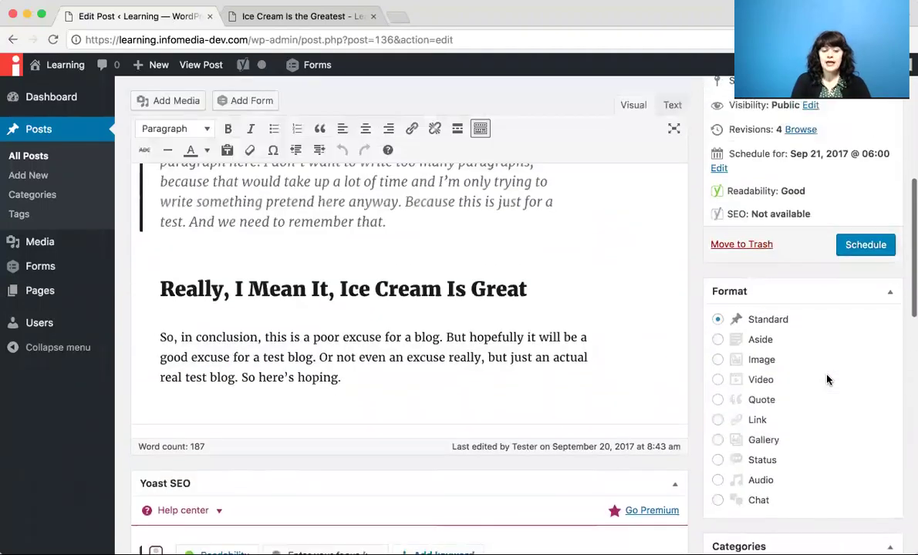
scroll(827, 378, up, 4)
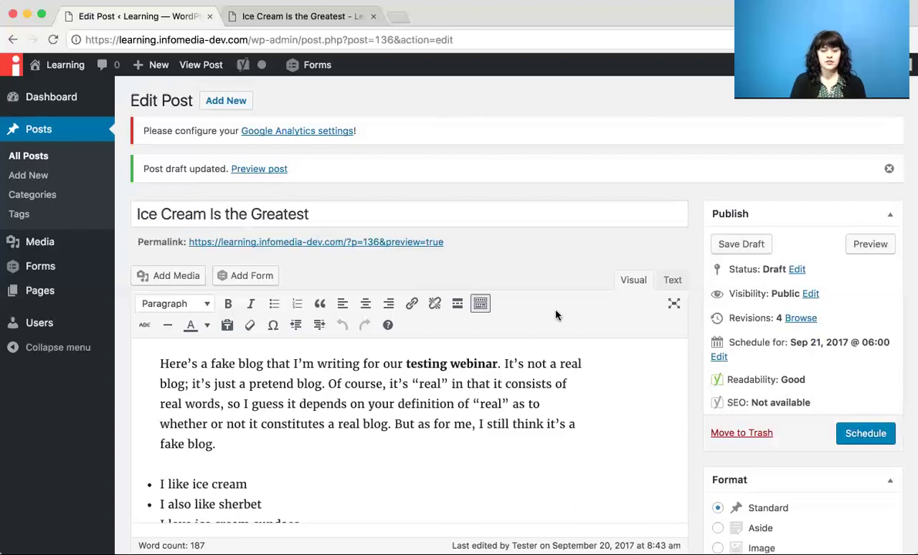
scroll(556, 315, down, 5)
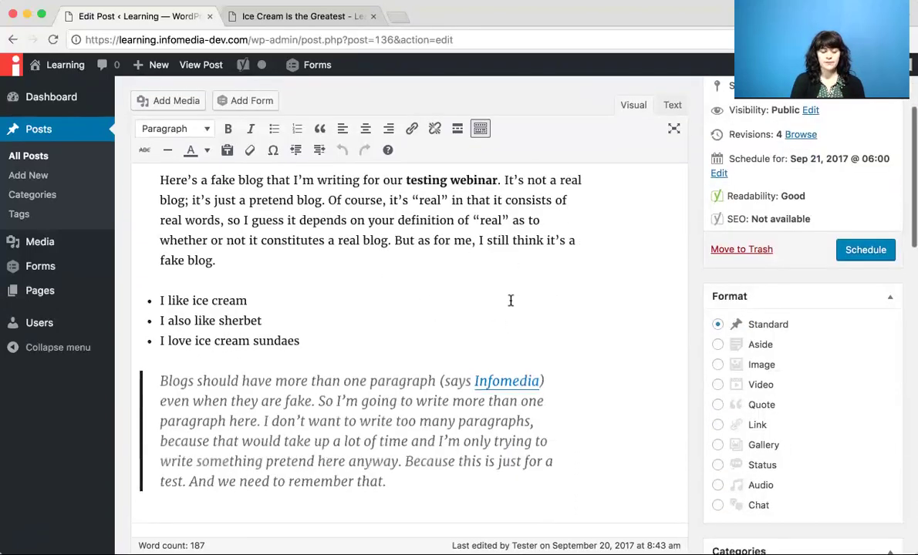
scroll(511, 301, down, 3)
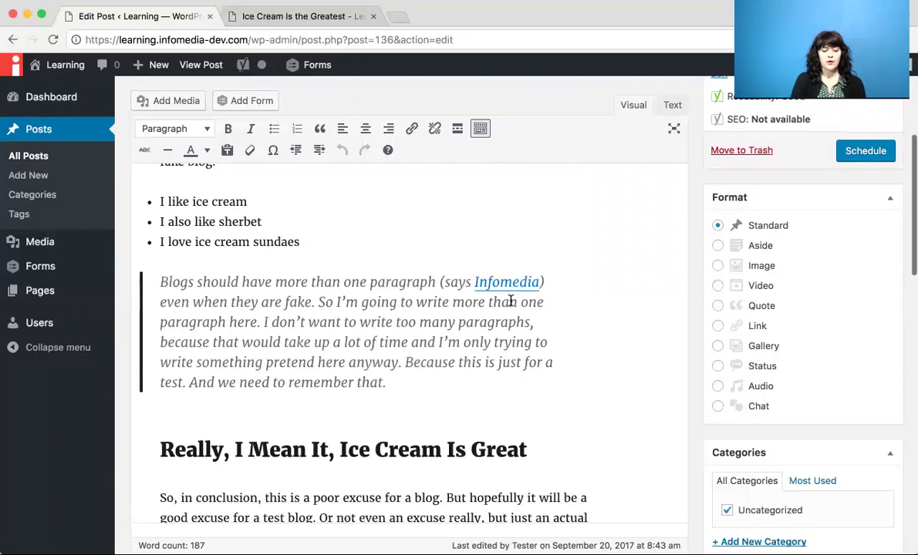
scroll(510, 301, down, 5)
scroll(158, 314, up, 10)
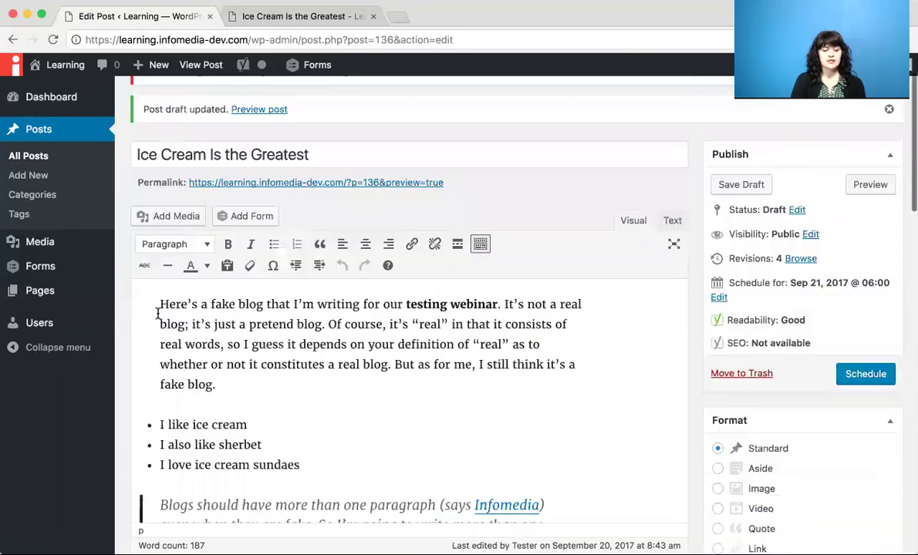
scroll(157, 314, down, 8)
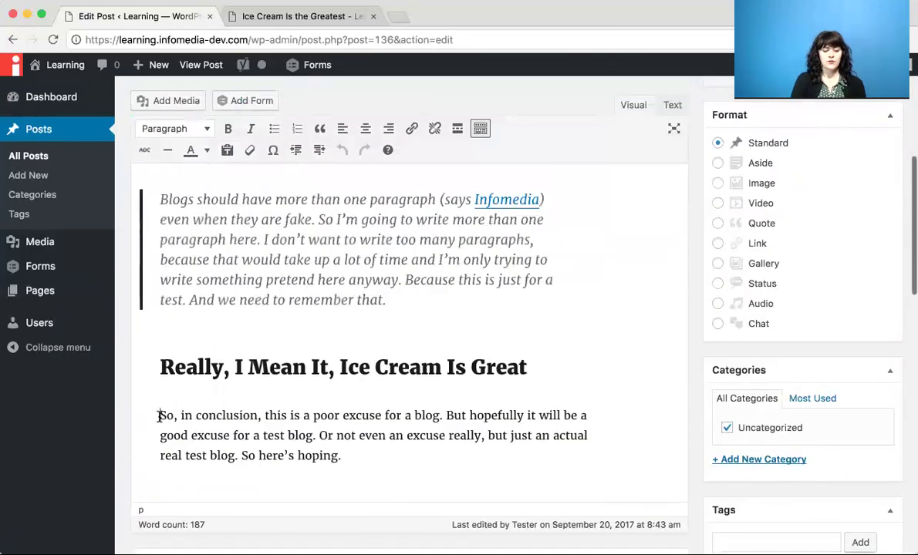
scroll(159, 417, down, 2)
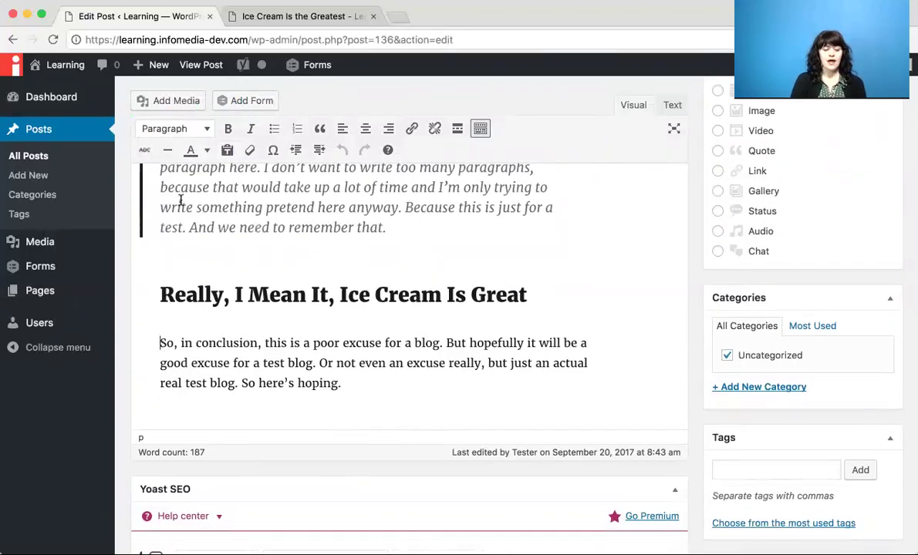
click(182, 106)
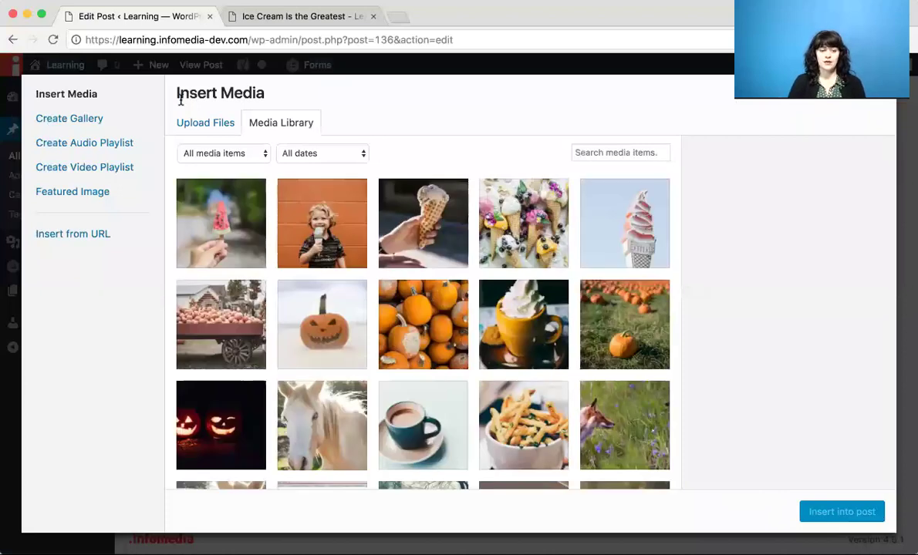
click(221, 226)
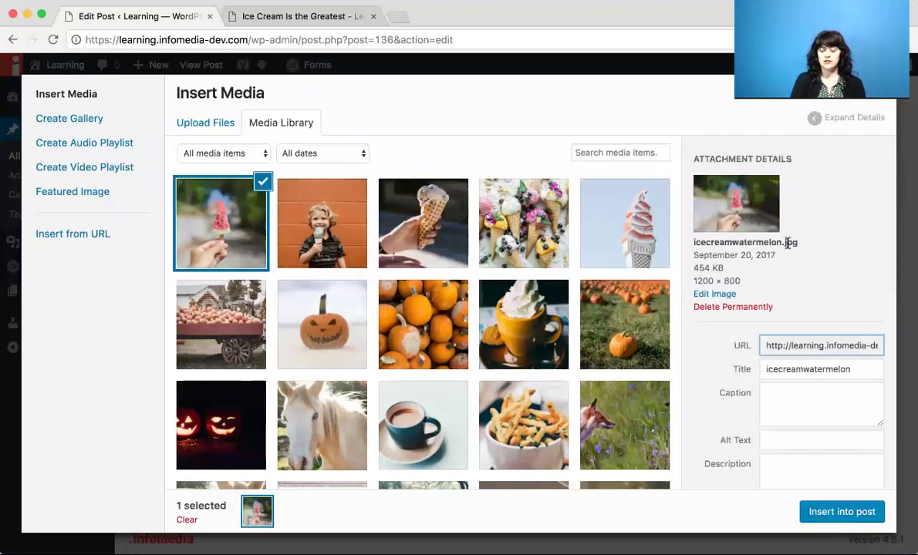
click(830, 511)
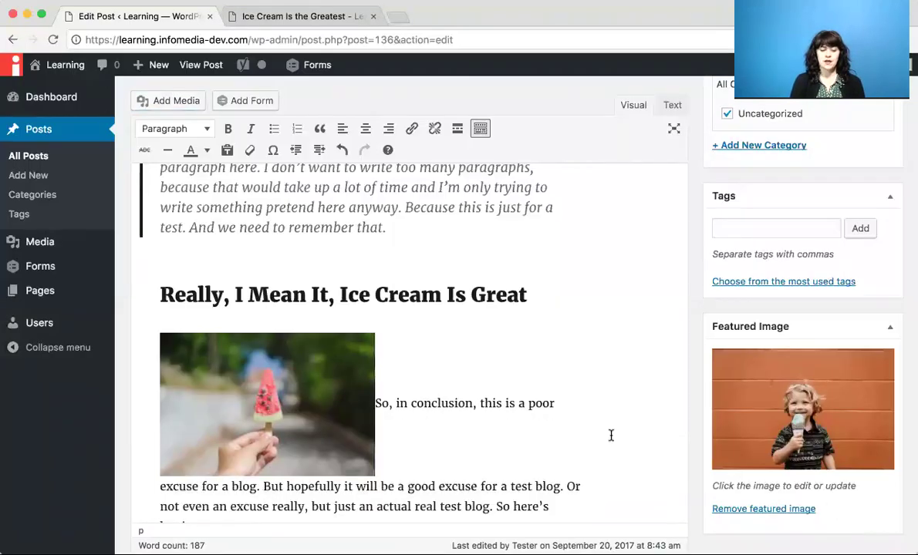
scroll(594, 292, down, 3)
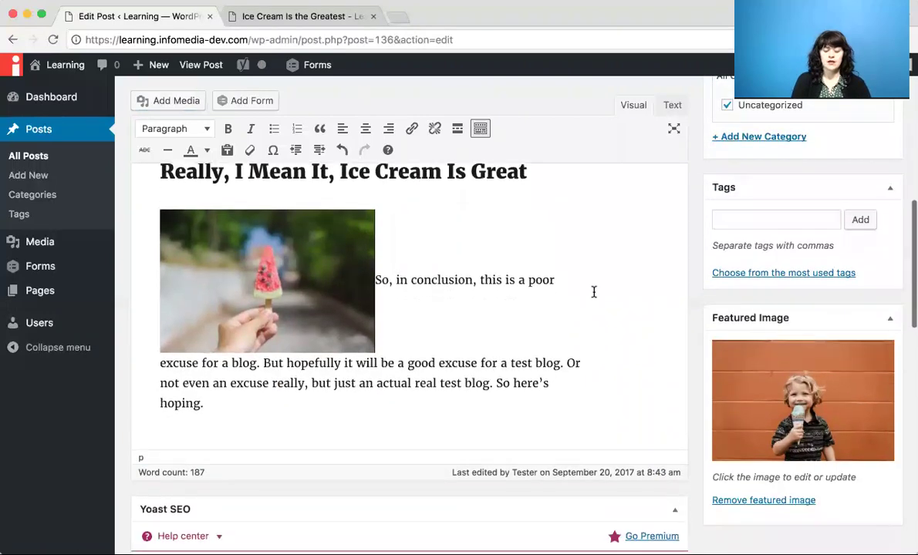
Preview the ice cream post and check the new featured image and the placement of the watermelon image beside the text
scroll(594, 292, up, 5)
scroll(594, 291, up, 5)
click(864, 245)
click(293, 19)
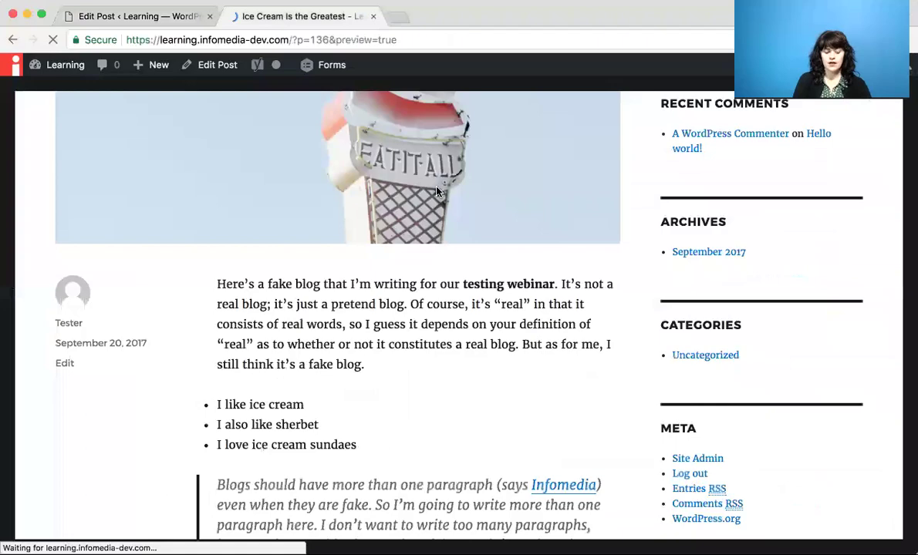
scroll(436, 192, down, 1)
scroll(436, 191, up, 3)
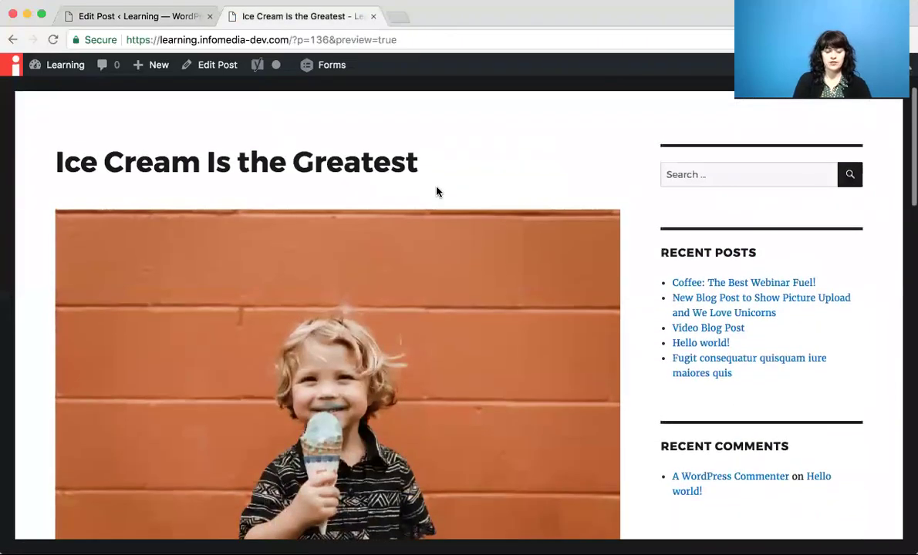
scroll(436, 192, down, 5)
scroll(436, 191, down, 10)
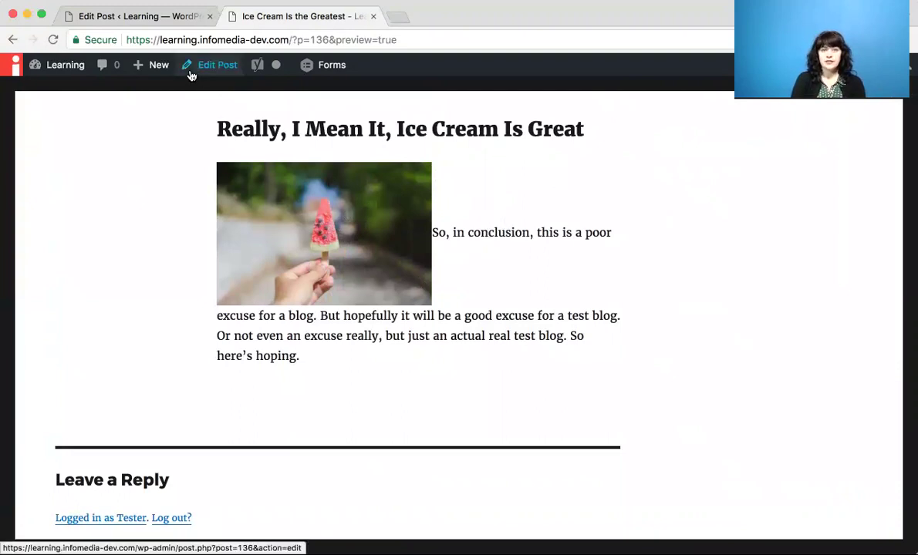
Return to the post editor and put the "So, in conclusion" text in its own paragraph below the watermelon image
click(154, 21)
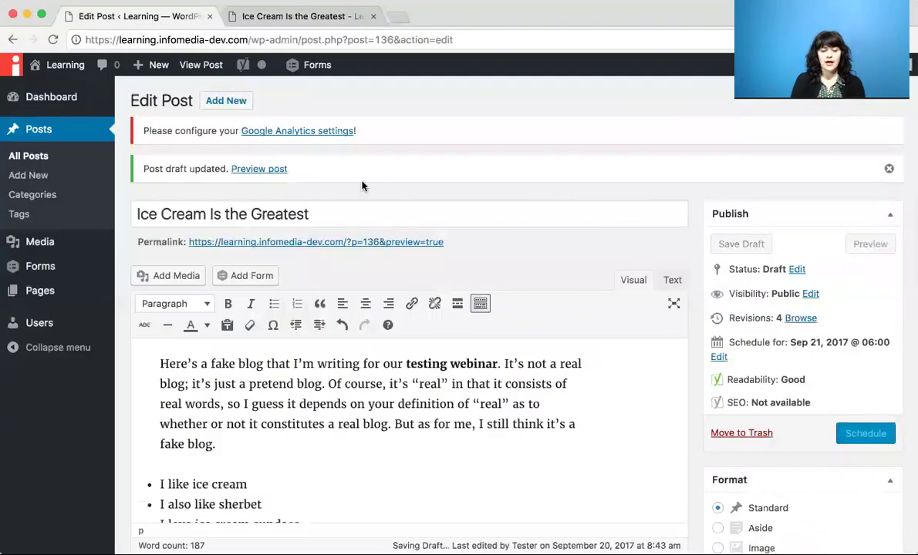
scroll(362, 185, down, 10)
scroll(362, 184, down, 3)
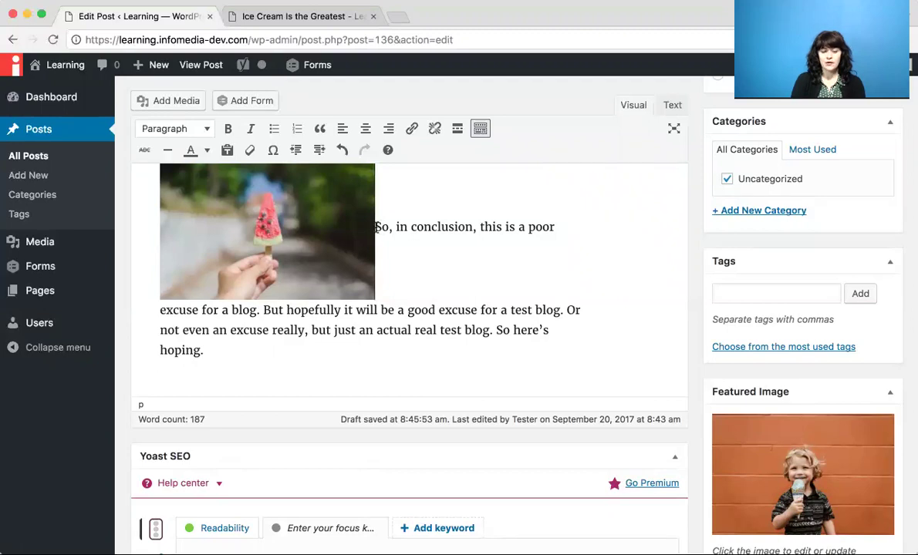
click(377, 227)
key(Return)
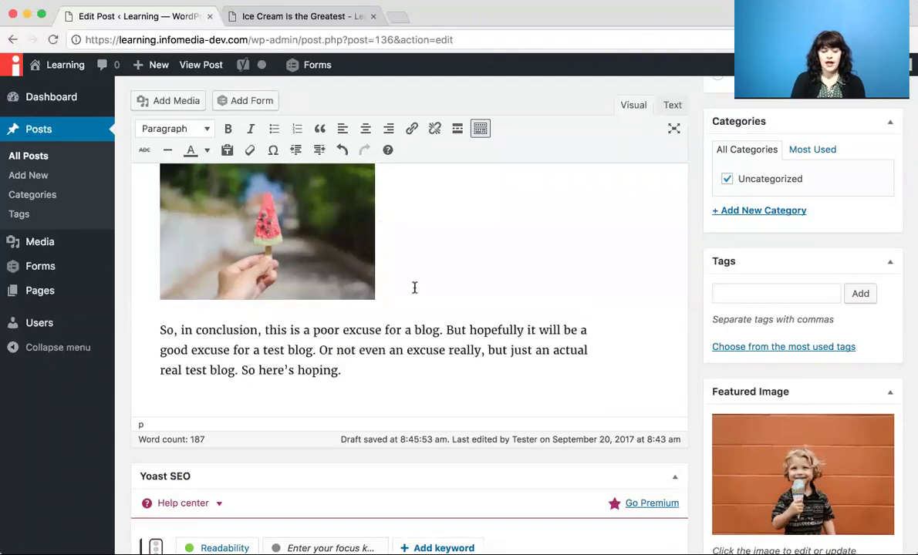
Preview the ice cream post again and check the spacing between the watermelon image and the concluding paragraph
scroll(415, 287, up, 3)
scroll(415, 288, up, 10)
scroll(513, 261, down, 1)
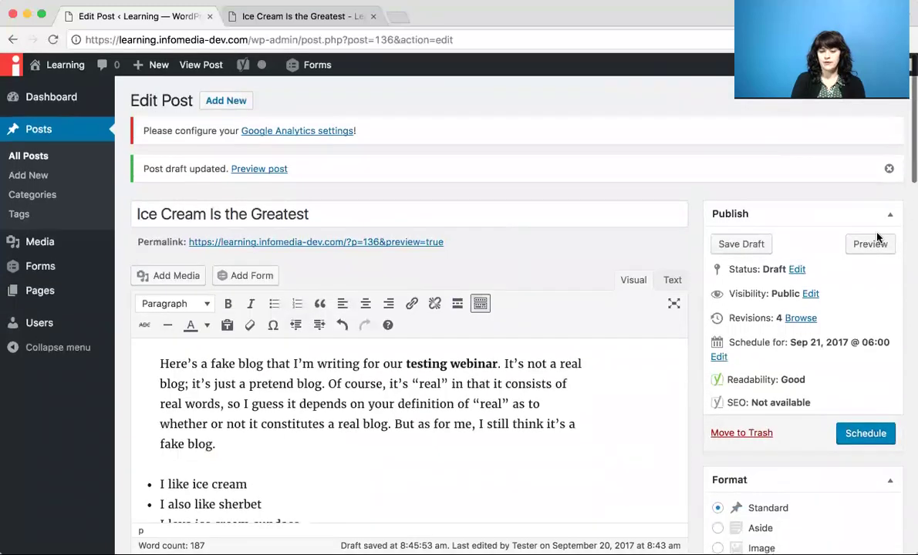
click(870, 244)
click(363, 18)
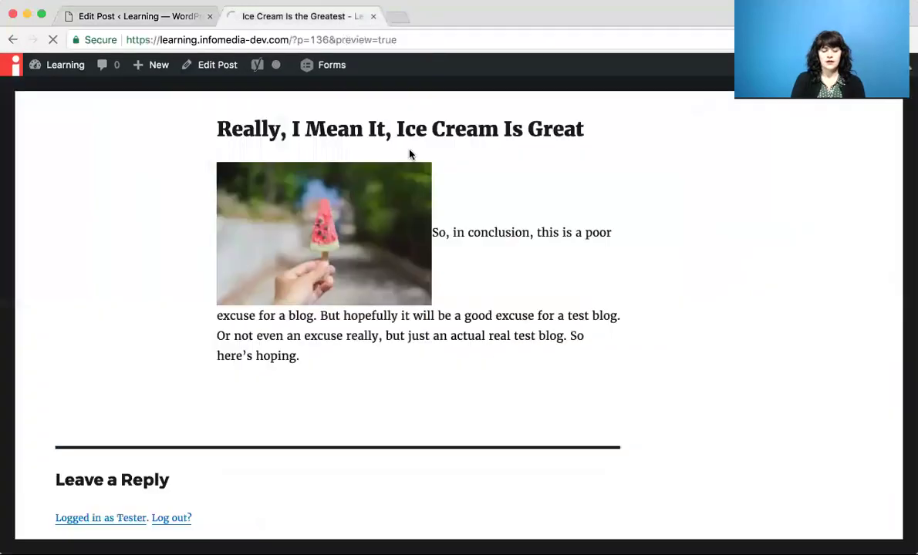
scroll(409, 153, down, 5)
scroll(410, 154, down, 15)
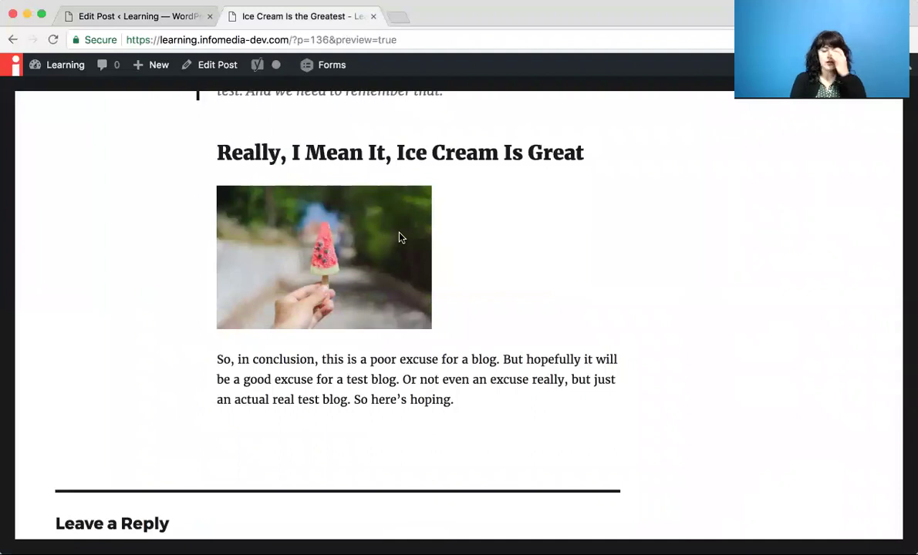
Return to the post editor, try centre alignment on the watermelon image and set it to left alignment
click(162, 16)
scroll(420, 205, down, 10)
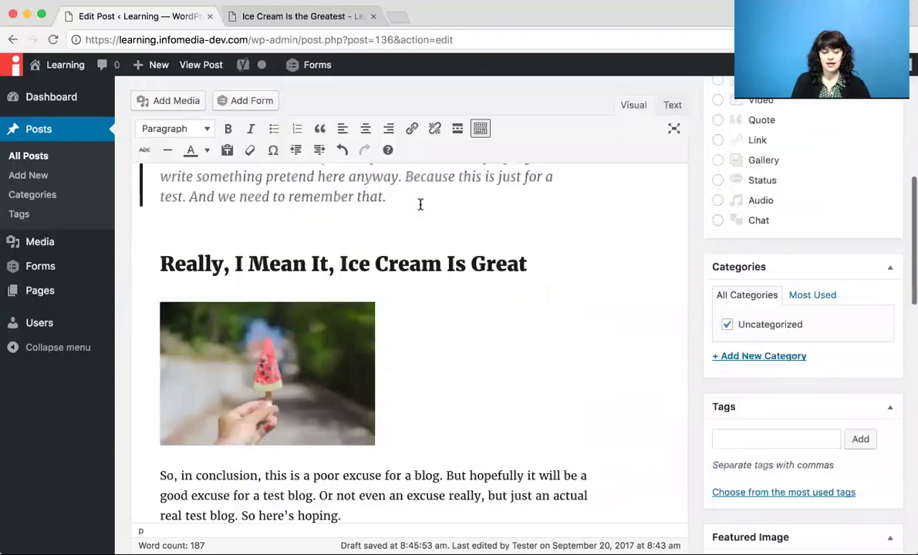
click(325, 308)
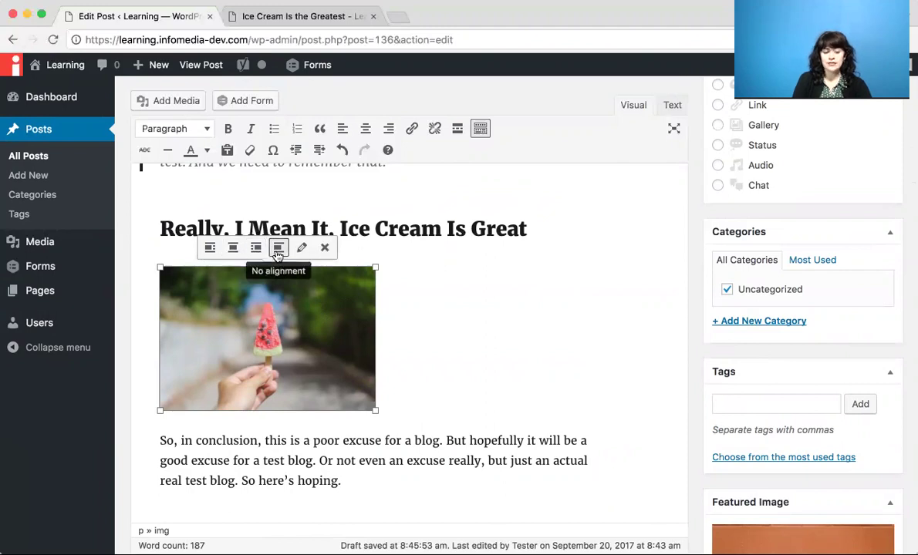
click(234, 247)
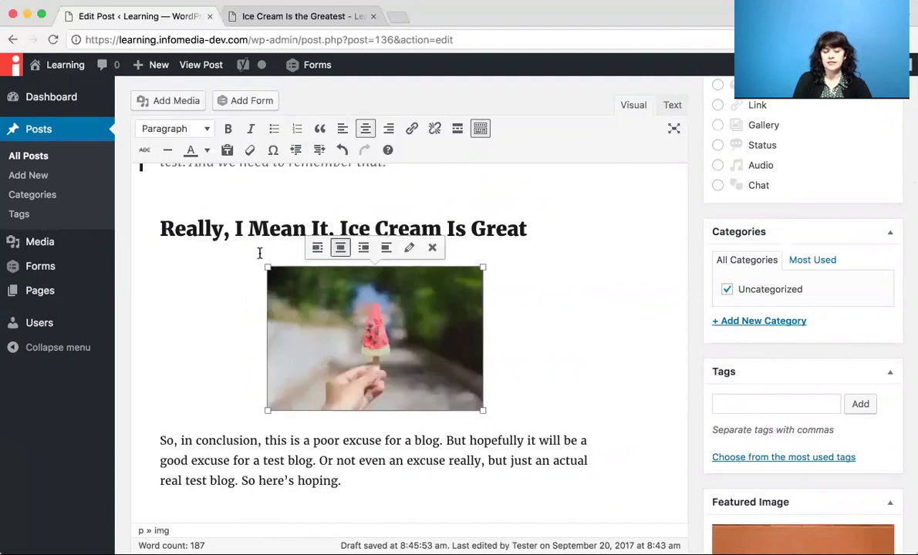
click(318, 249)
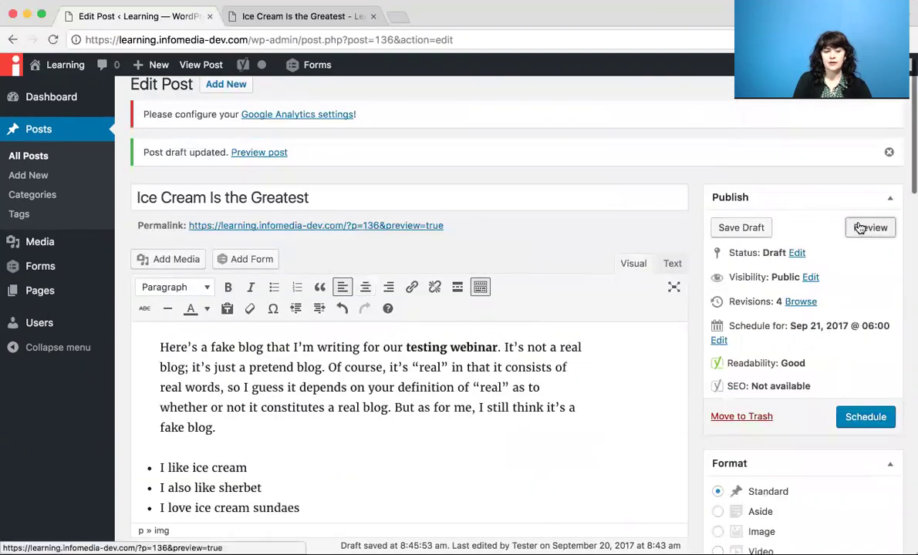
Preview the ice cream post and check how the concluding paragraph wraps around the left-aligned watermelon image
click(859, 228)
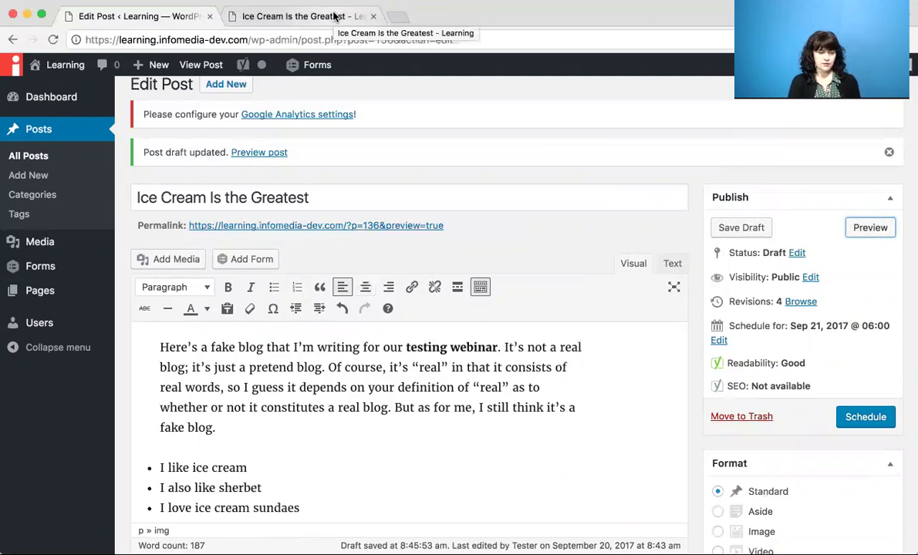
click(334, 16)
scroll(375, 200, down, 10)
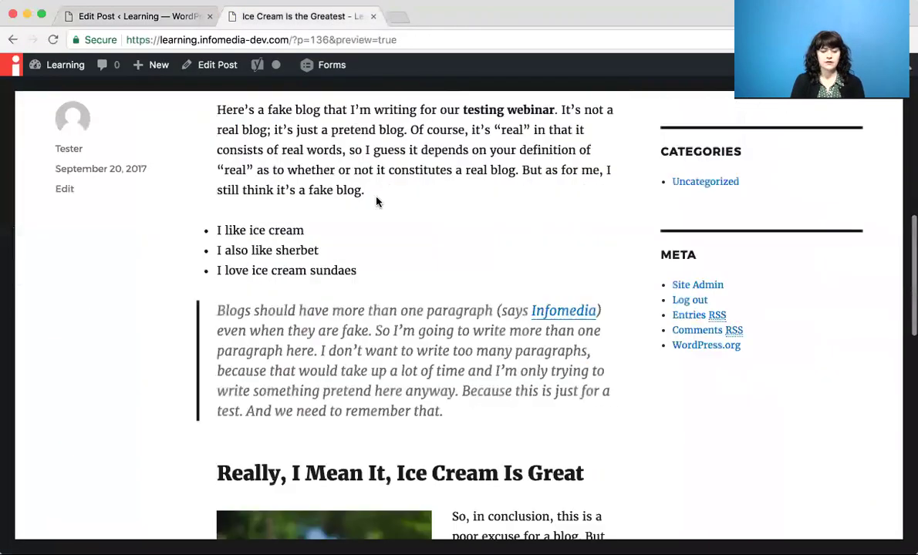
scroll(375, 201, down, 10)
scroll(375, 201, up, 2)
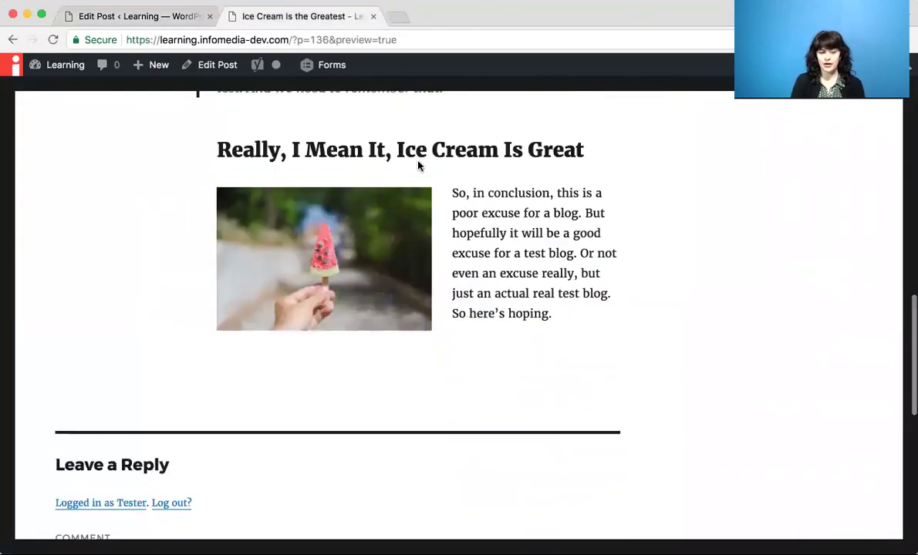
Return to the post editor, save the ice cream post as a draft and review its in-post and featured images
click(174, 13)
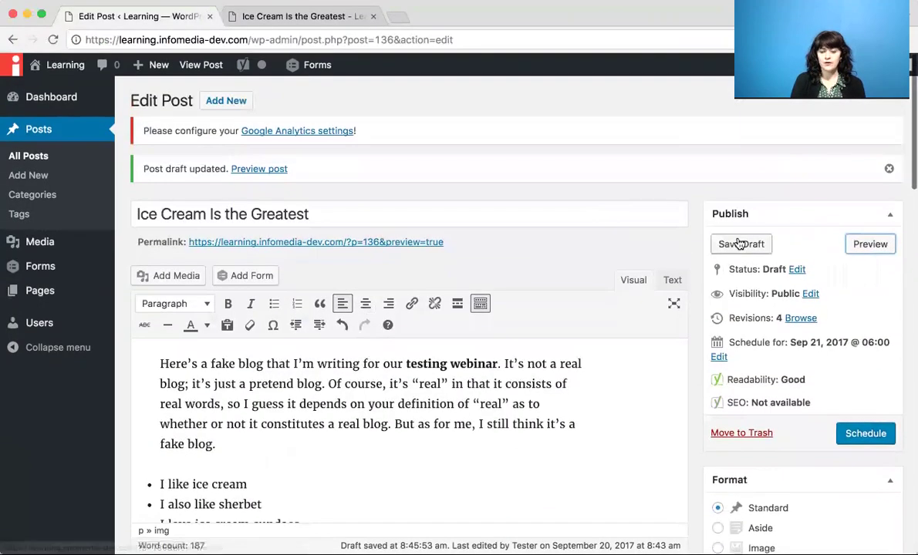
click(736, 244)
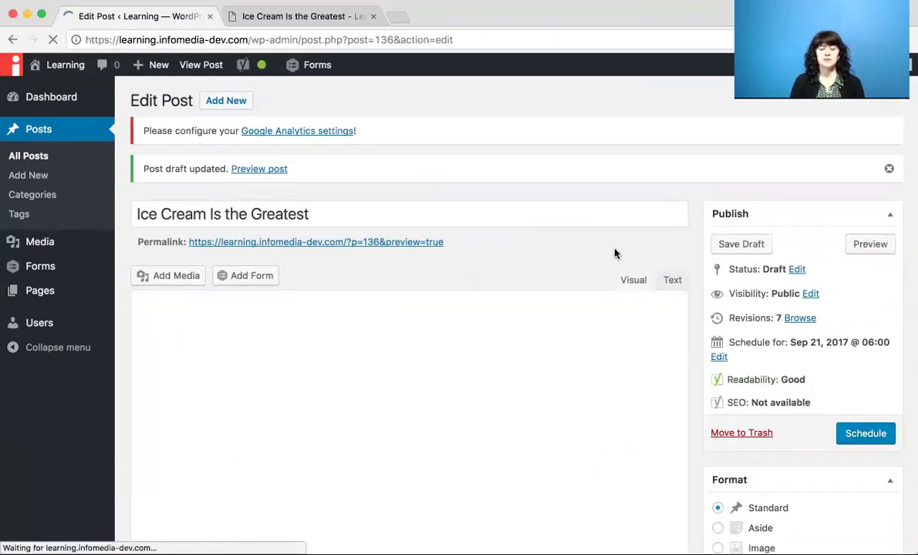
scroll(671, 309, down, 6)
scroll(725, 351, down, 7)
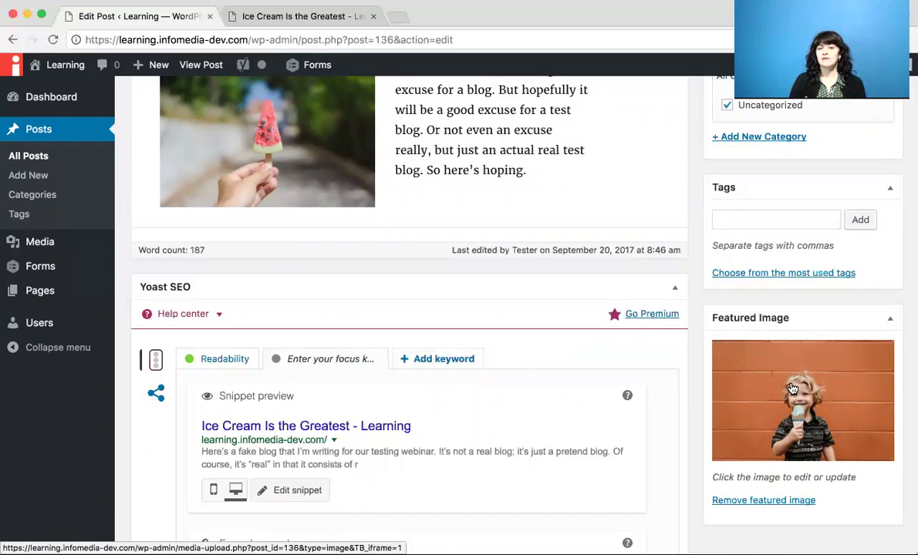
Place the cursor at the start of the post's first paragraph and save the draft again
scroll(792, 388, up, 15)
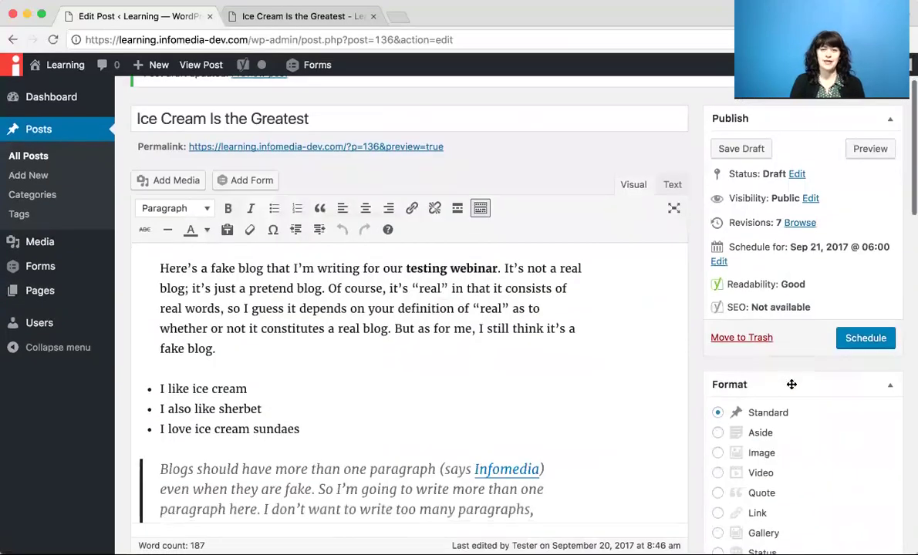
click(158, 267)
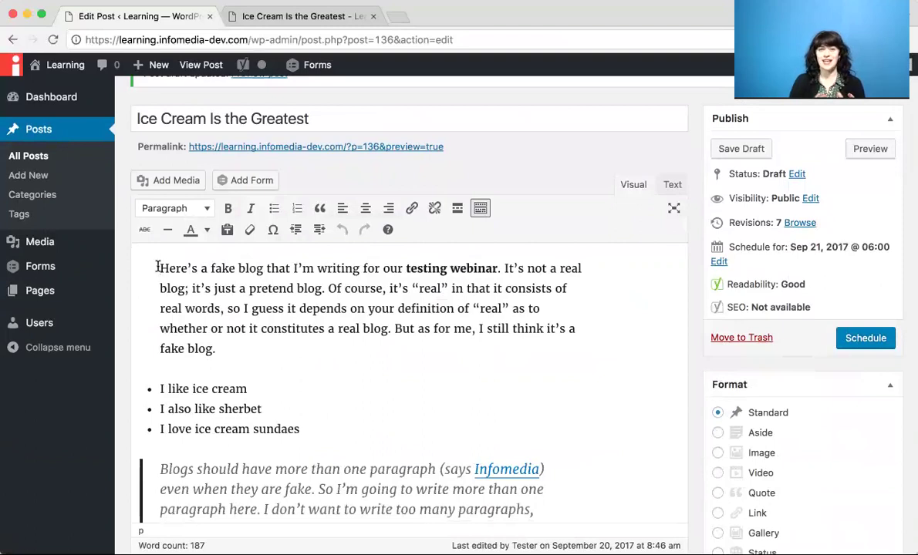
scroll(157, 267, down, 1)
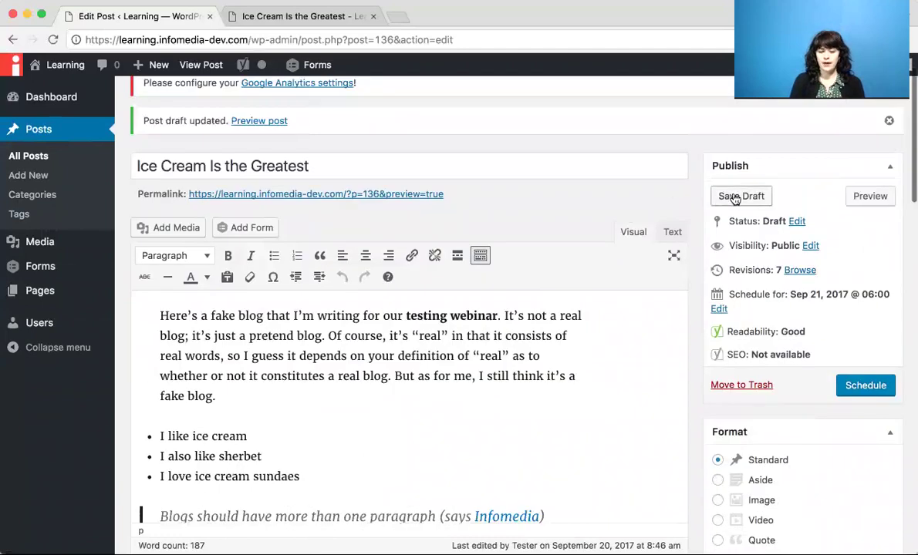
click(739, 197)
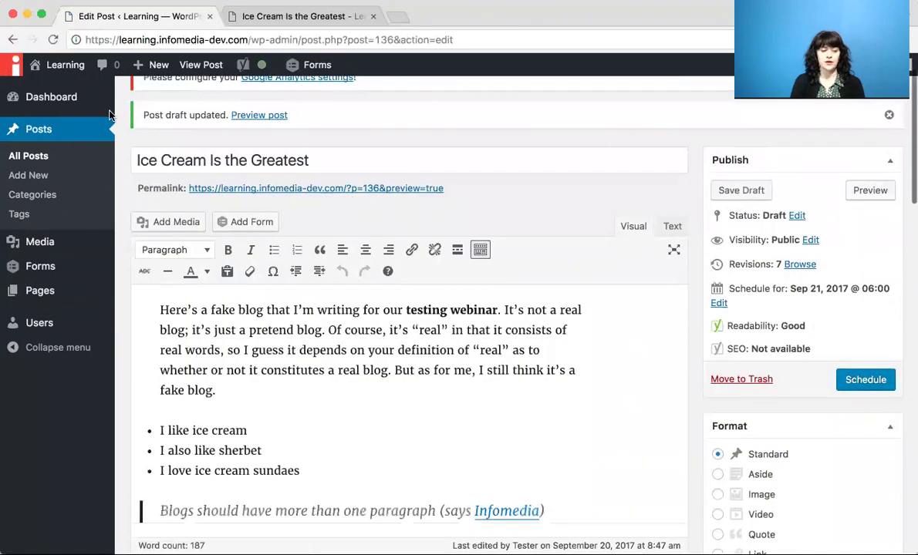
Leave the ice cream post for the list of all posts and open the list of the site's pages
click(62, 131)
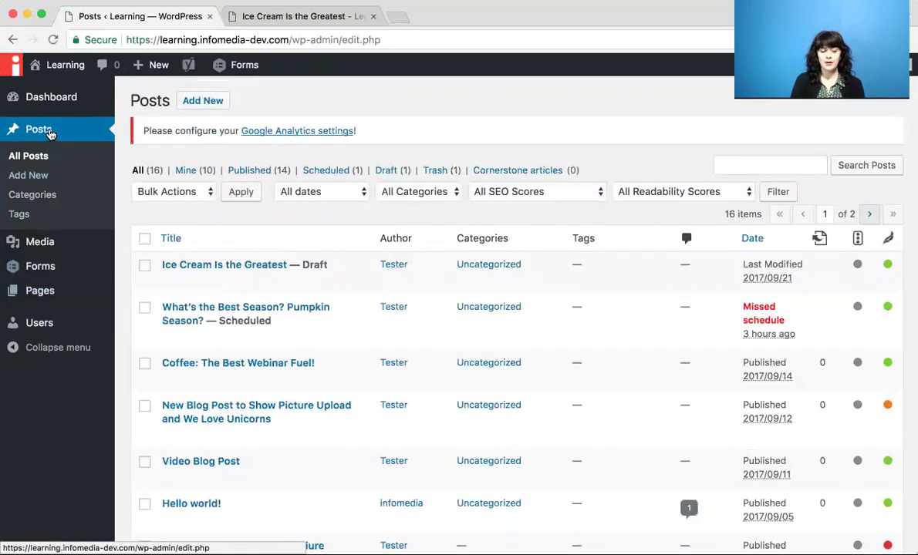
mouse_move(61, 290)
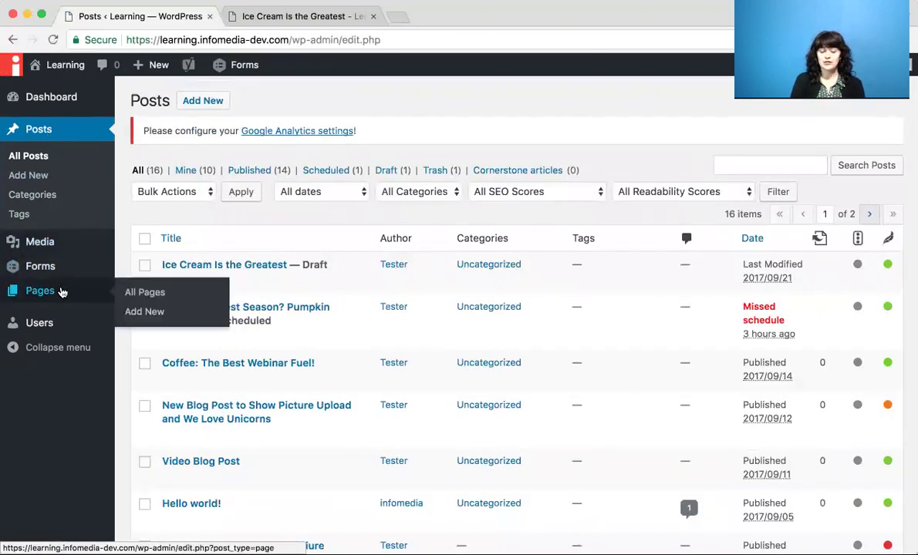
click(57, 293)
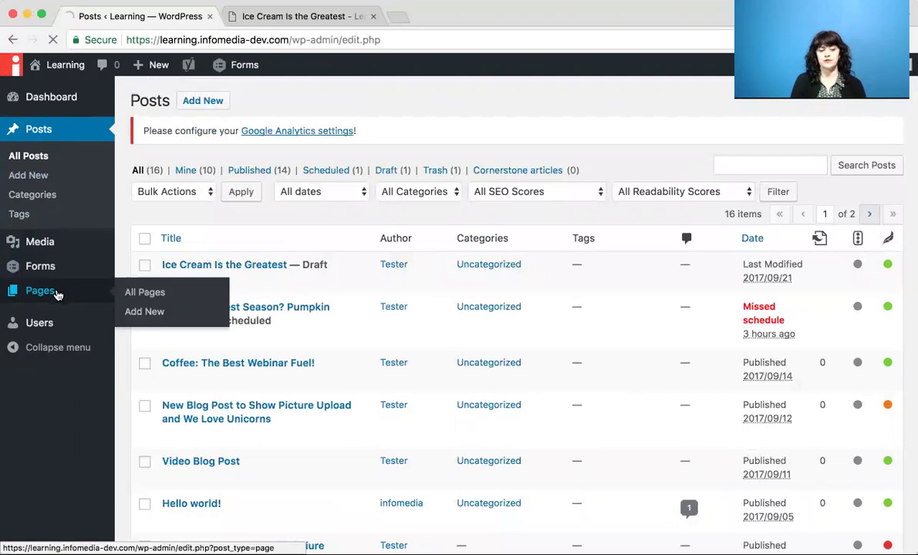